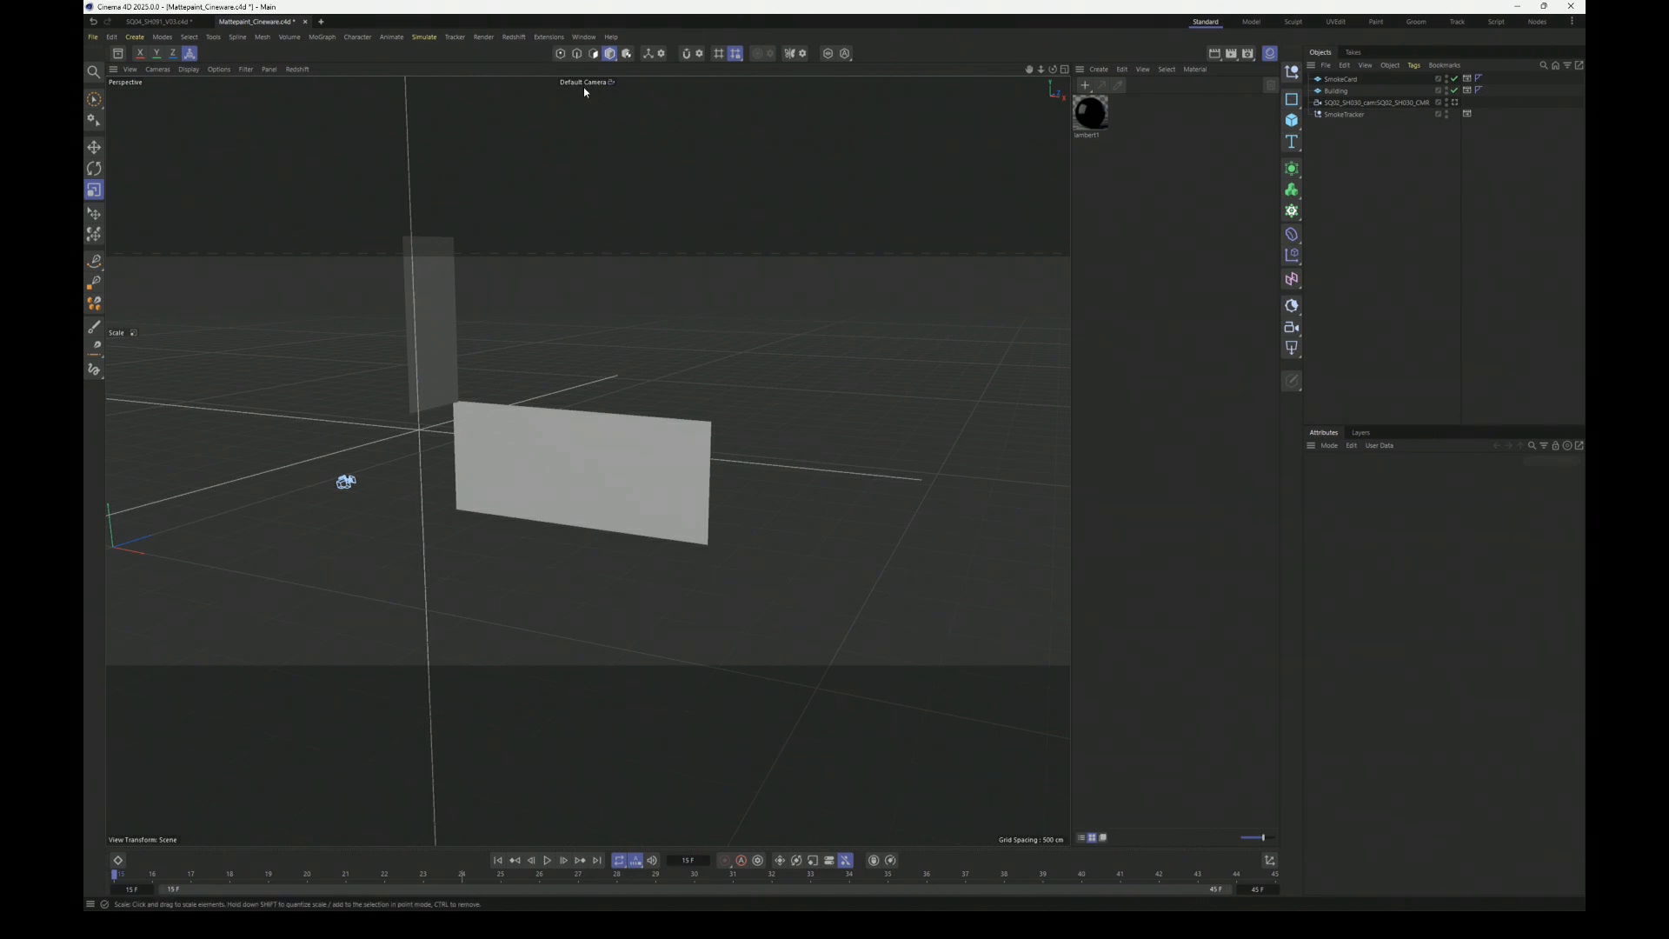
- Scale the SmokeCard plane down slightly and uniformly
{"action": "left_click", "coordinate": [513, 415]}
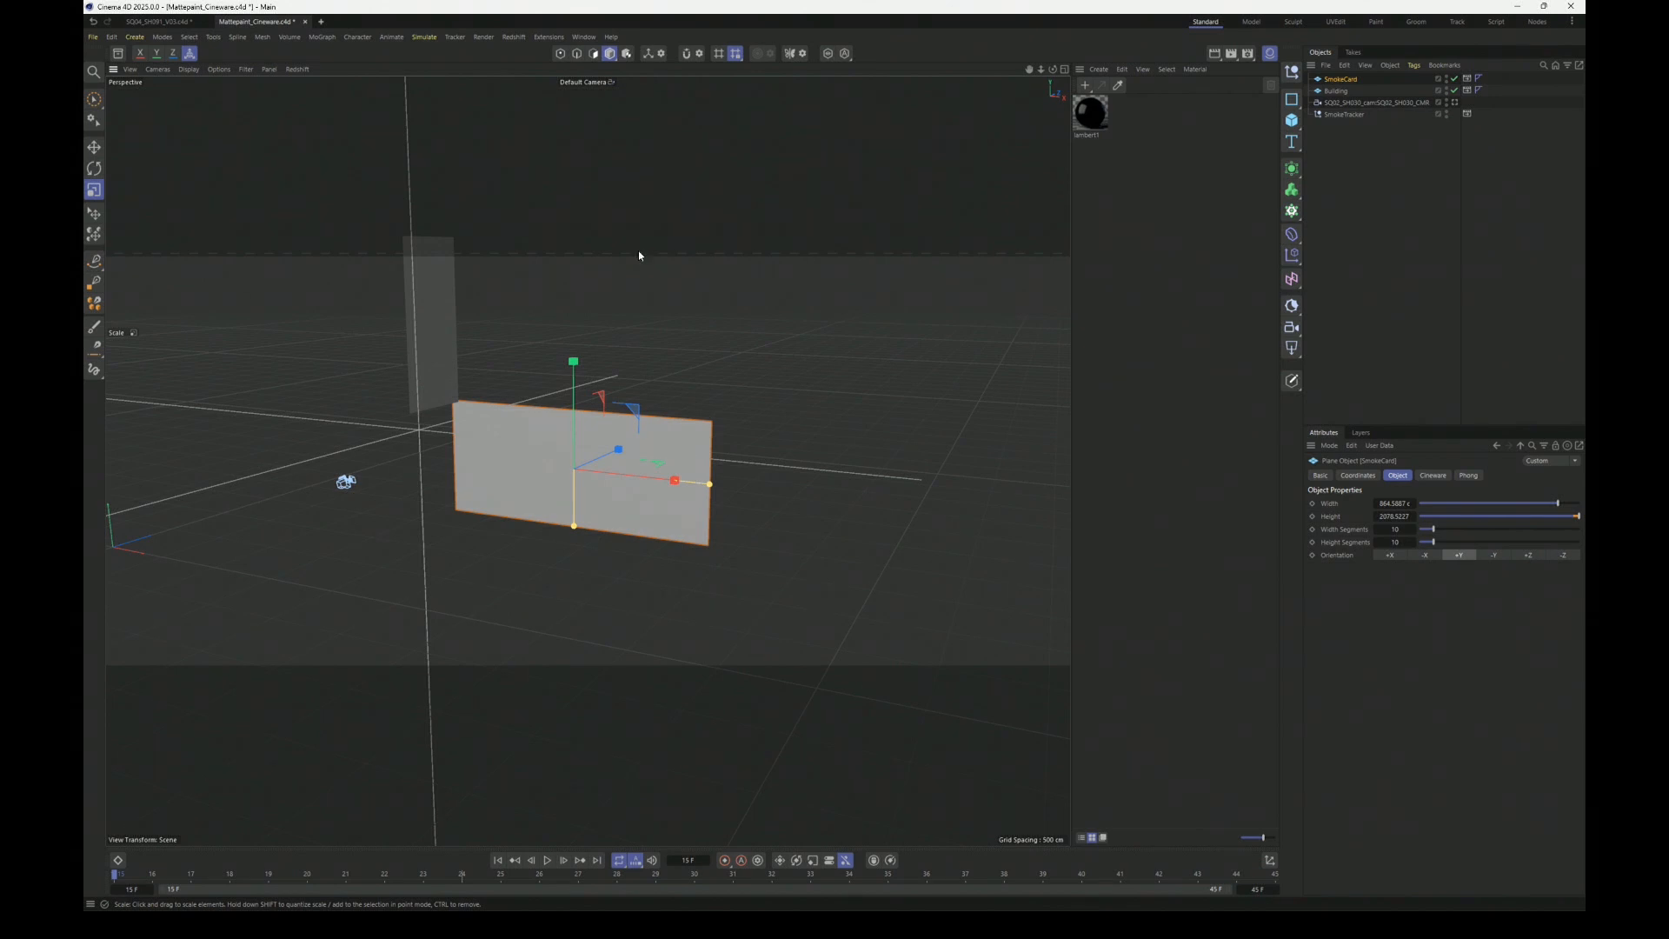
{"action": "left_click", "coordinate": [435, 297]}
{"action": "left_click", "coordinate": [530, 430]}
{"action": "left_click_drag", "start_coordinate": [393, 440], "coordinate": [369, 446]}
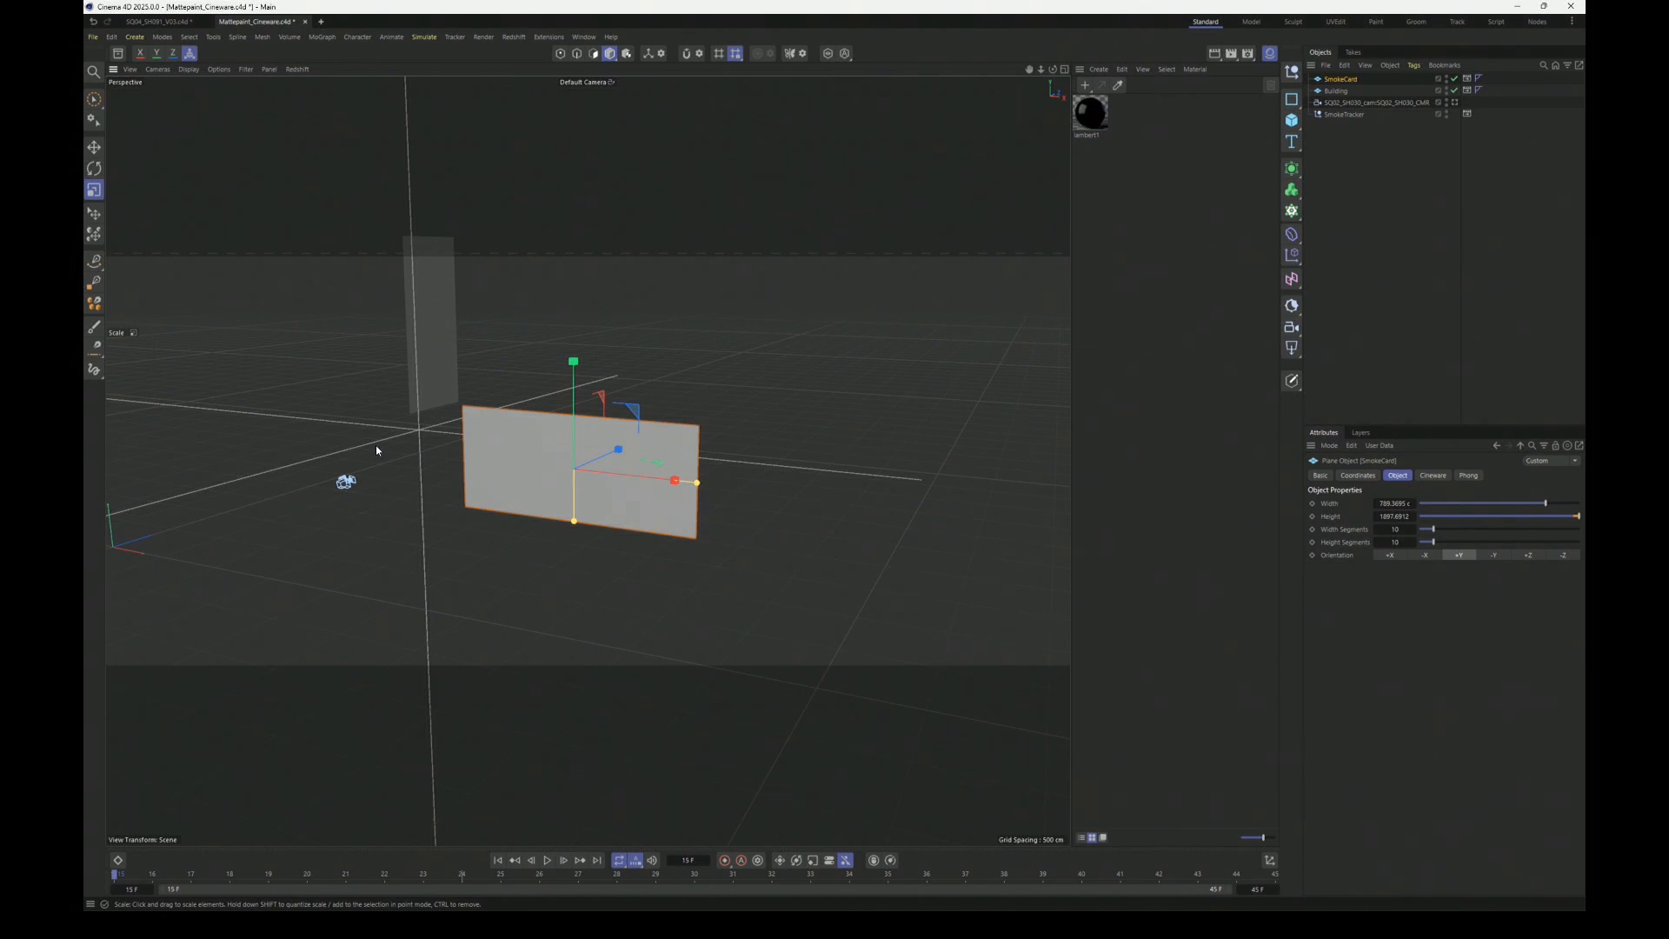
- Select the Building and SmokeCard planes in turn to inspect their placement in the scene
{"action": "left_click", "coordinate": [426, 286]}
{"action": "left_click", "coordinate": [557, 448]}
{"action": "left_click", "coordinate": [424, 297]}
{"action": "left_click", "coordinate": [586, 445]}
- Switch to After Effects and open the 01_Mattepaint 2 composition
{"action": "key", "text": "alt+Tab"}
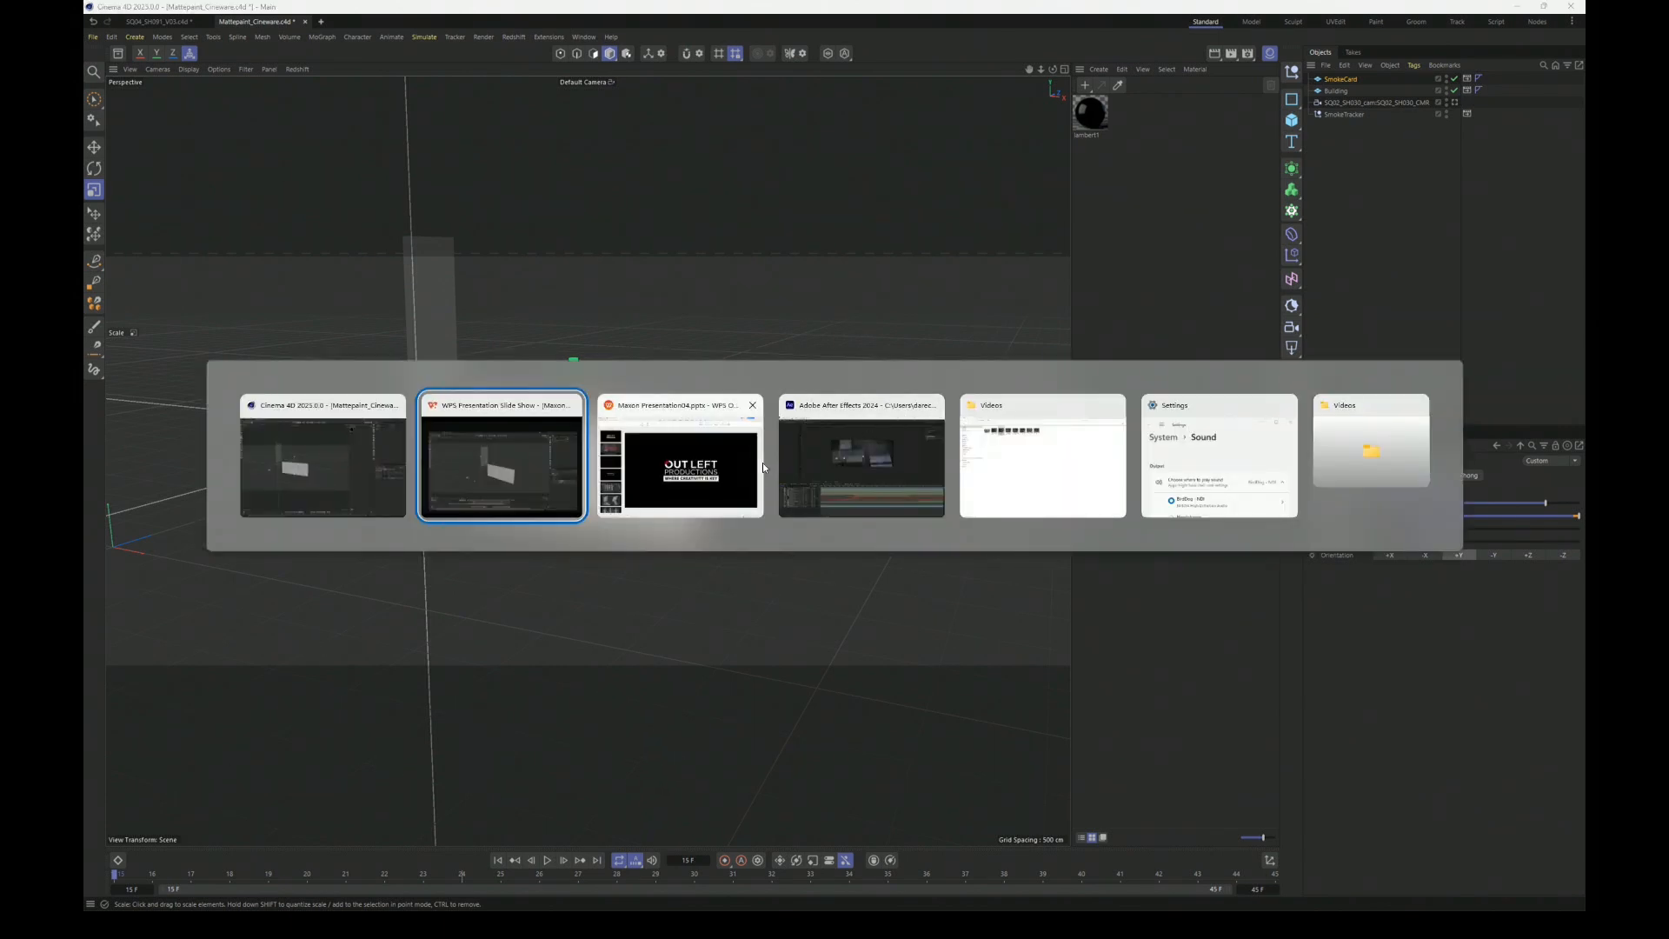
{"action": "left_click", "coordinate": [879, 440]}
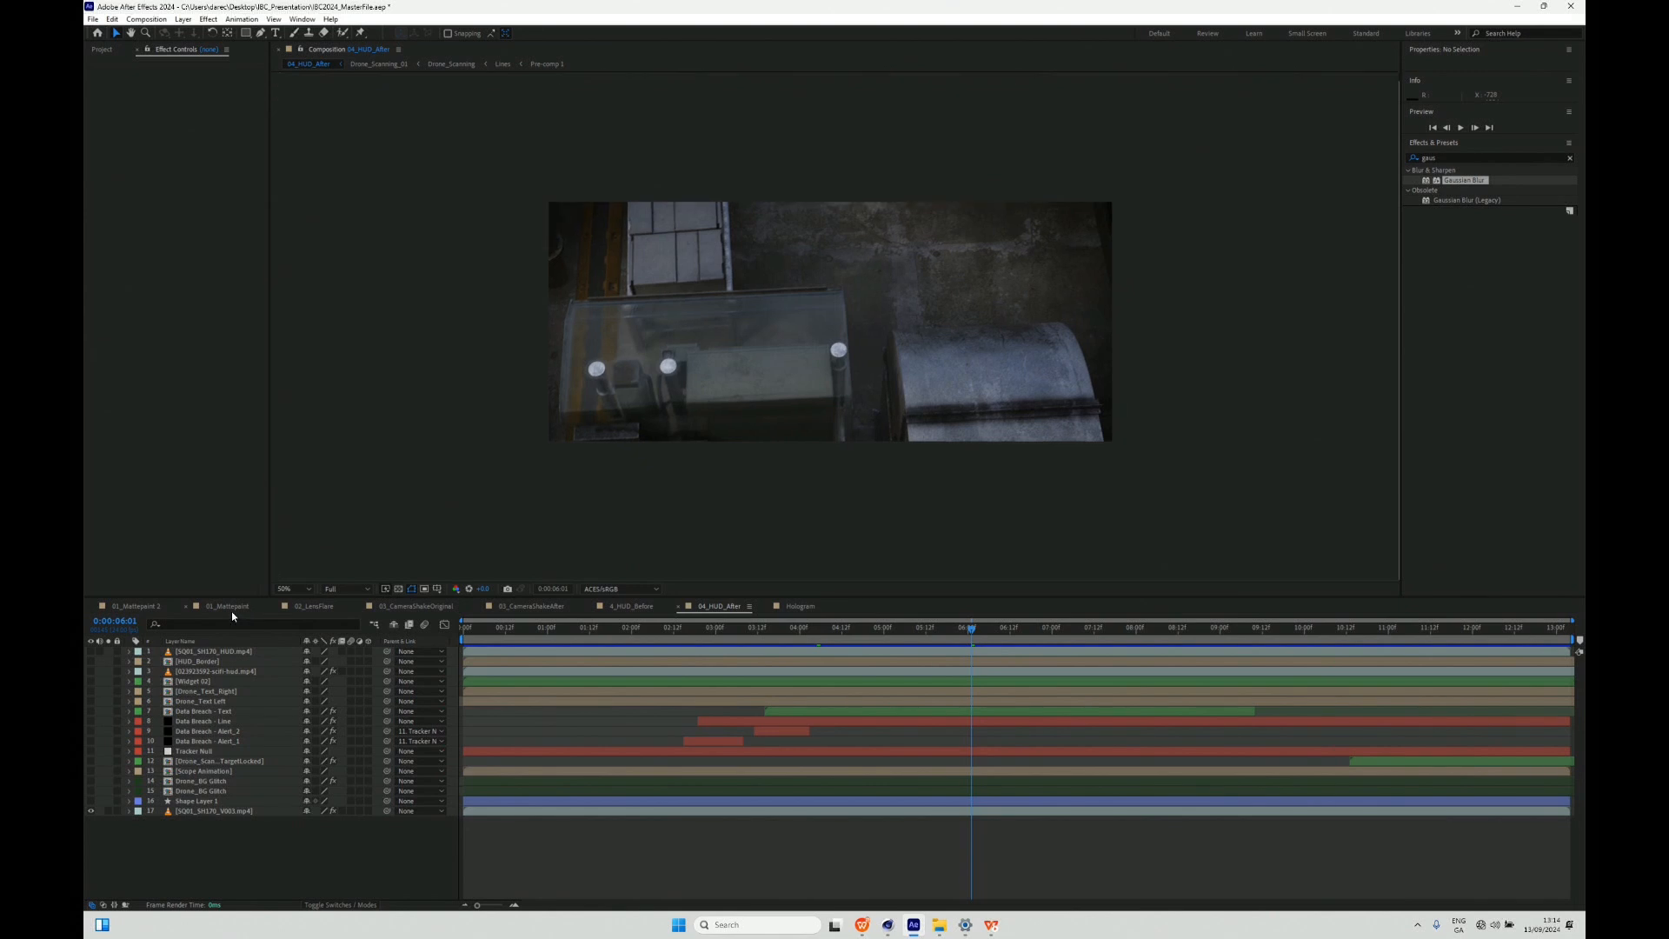
{"action": "left_click", "coordinate": [227, 608]}
{"action": "left_click", "coordinate": [154, 605]}
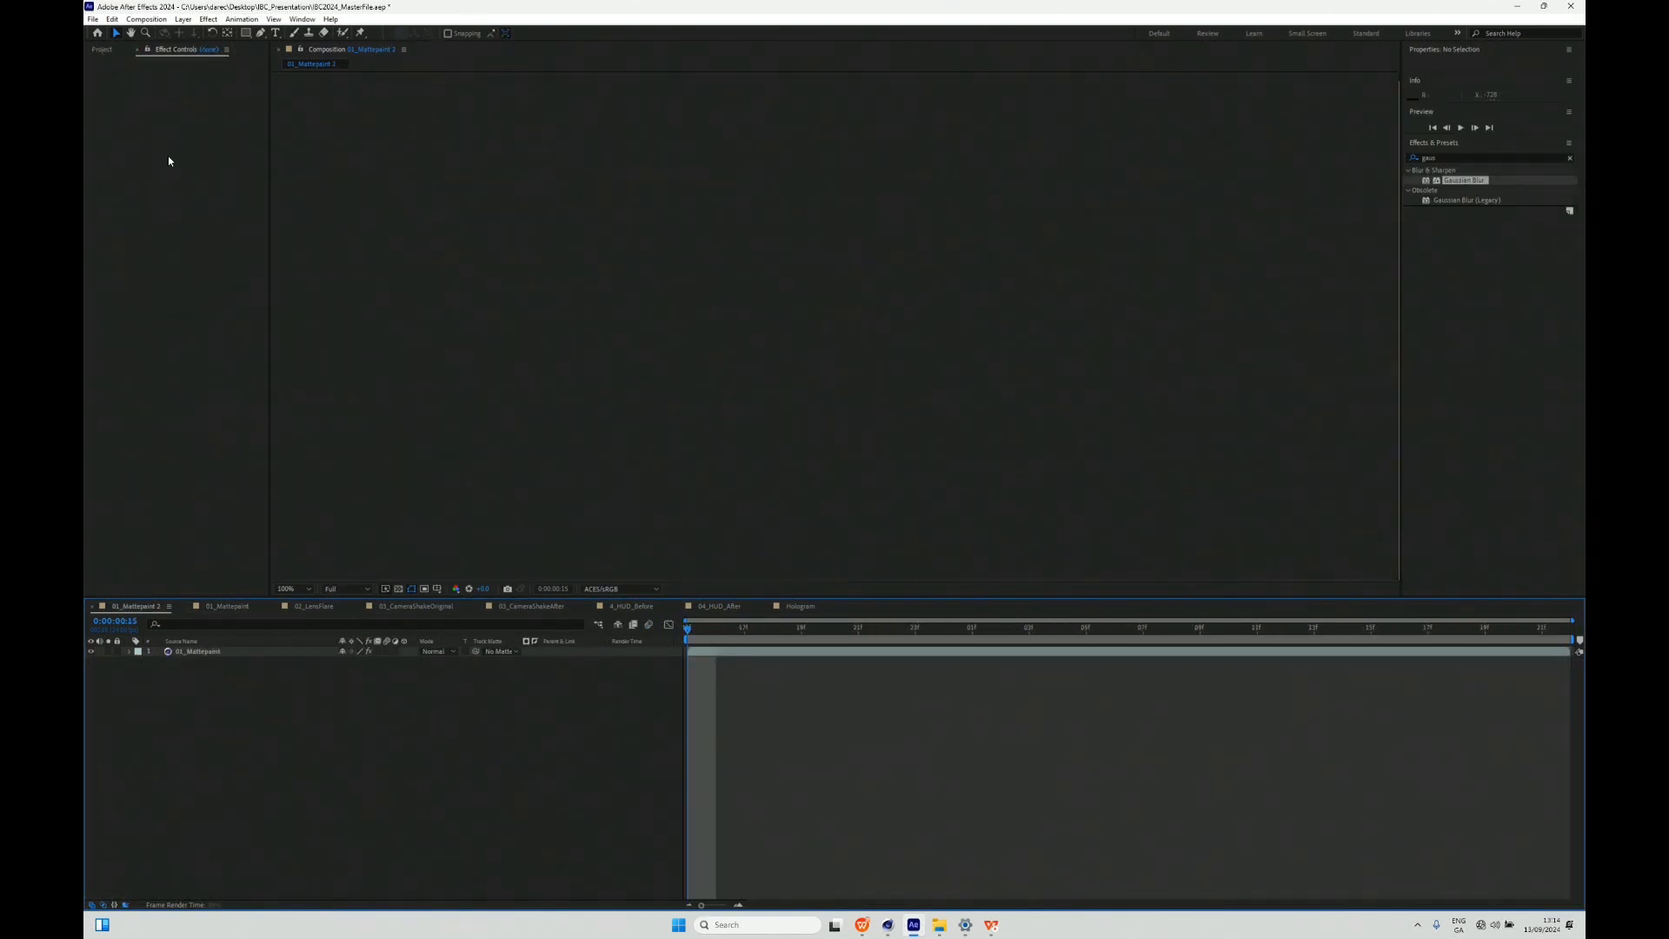
- Extract the Cinema 4D scene data from the 01_Mattepaint layer's Cineware effect into the composition
{"action": "left_click", "coordinate": [178, 657]}
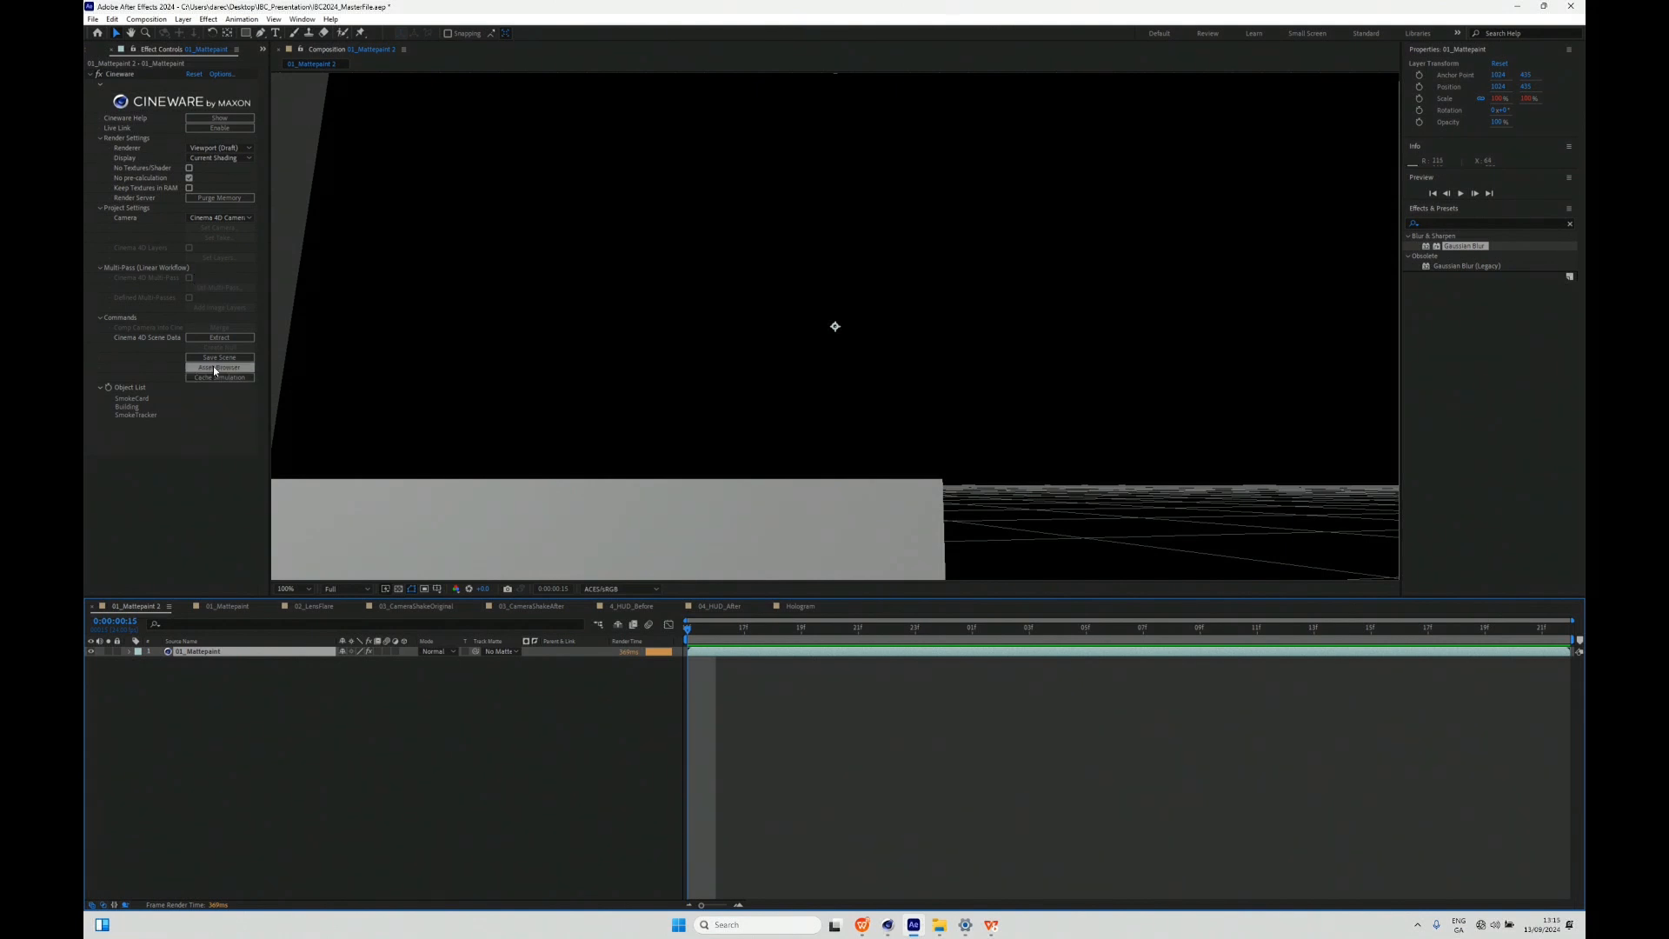
{"action": "left_click", "coordinate": [224, 337]}
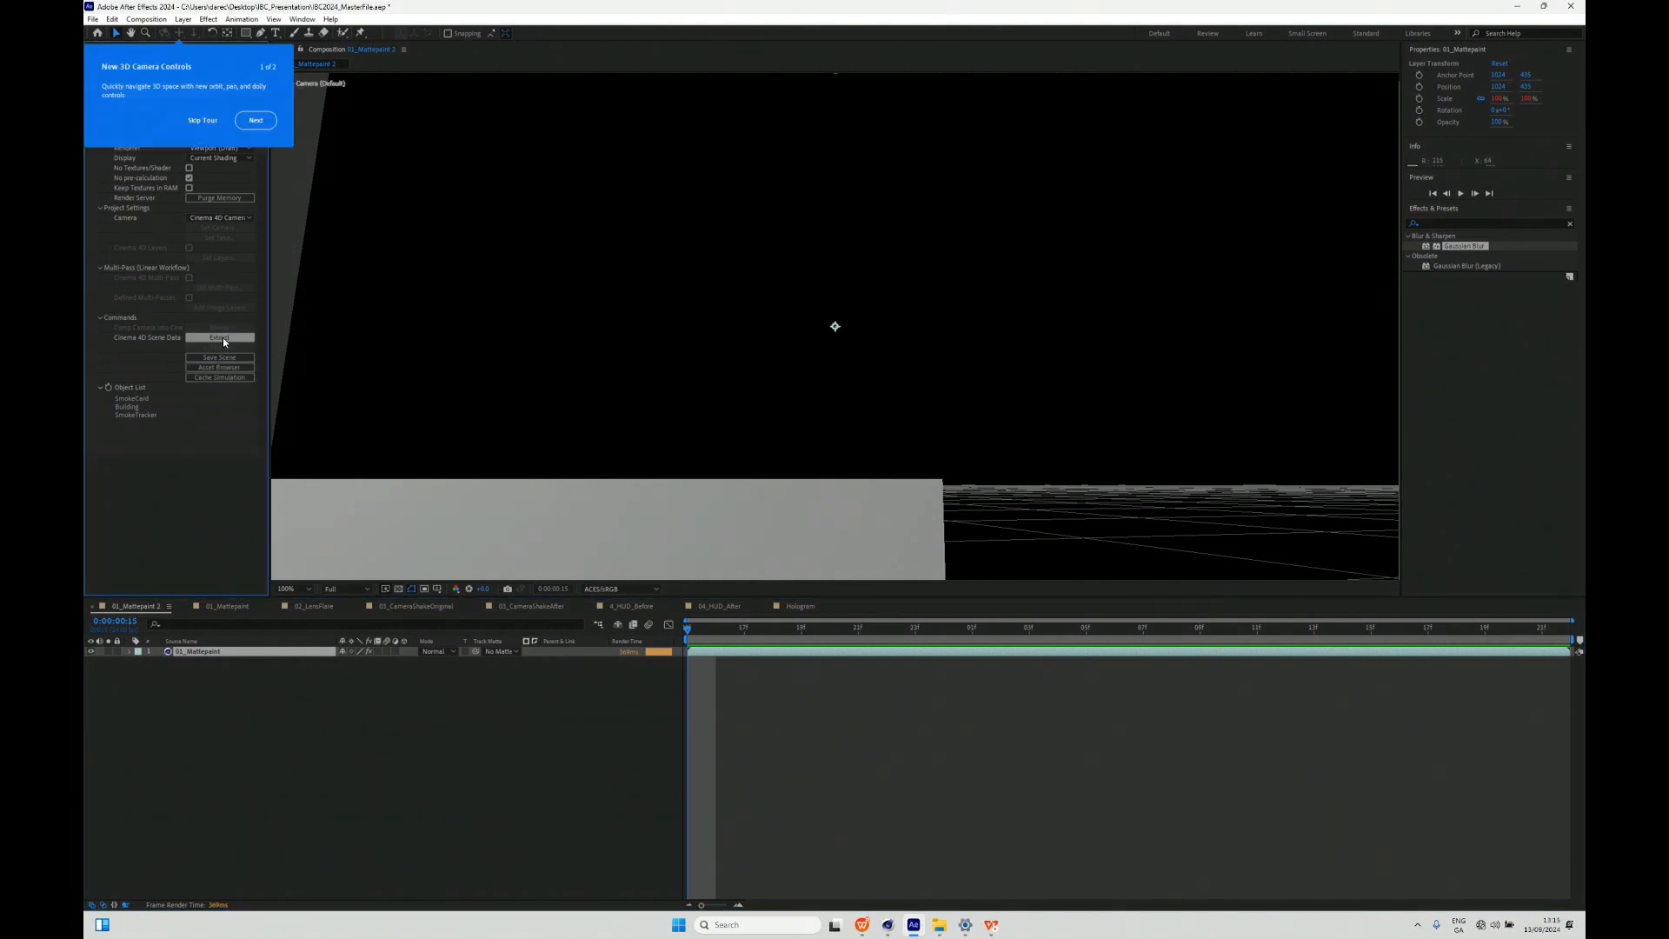
{"action": "left_click", "coordinate": [252, 121]}
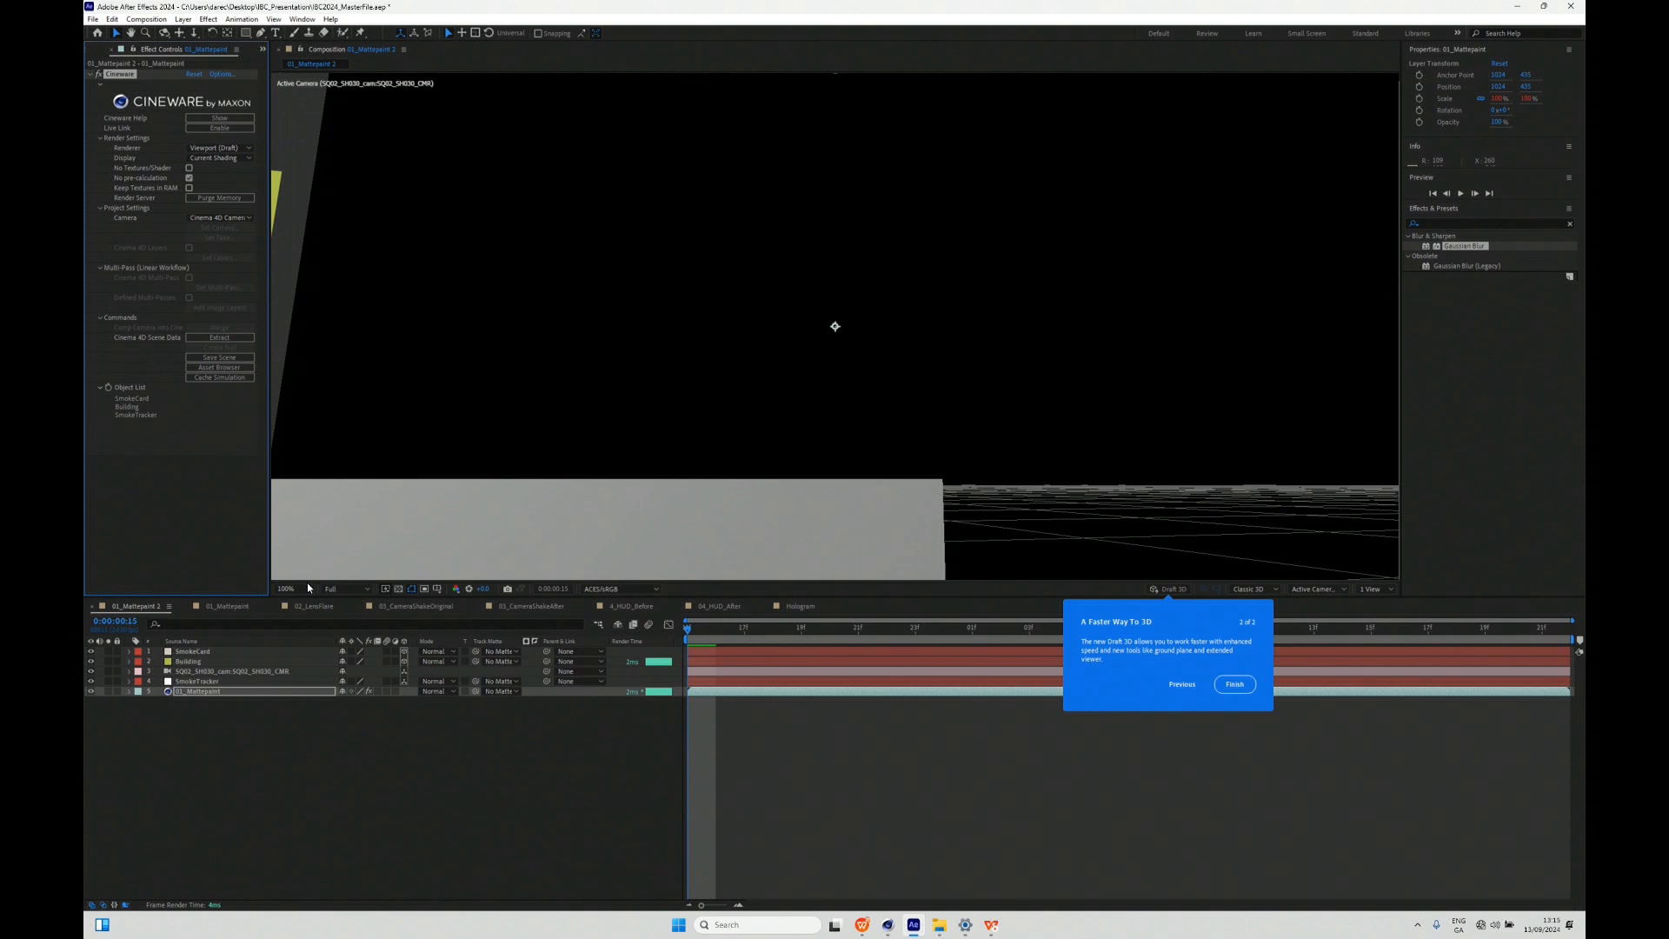
- Inspect the extracted camera and SmokeCard layers and their transform properties
{"action": "left_click", "coordinate": [230, 653]}
{"action": "left_click", "coordinate": [223, 674]}
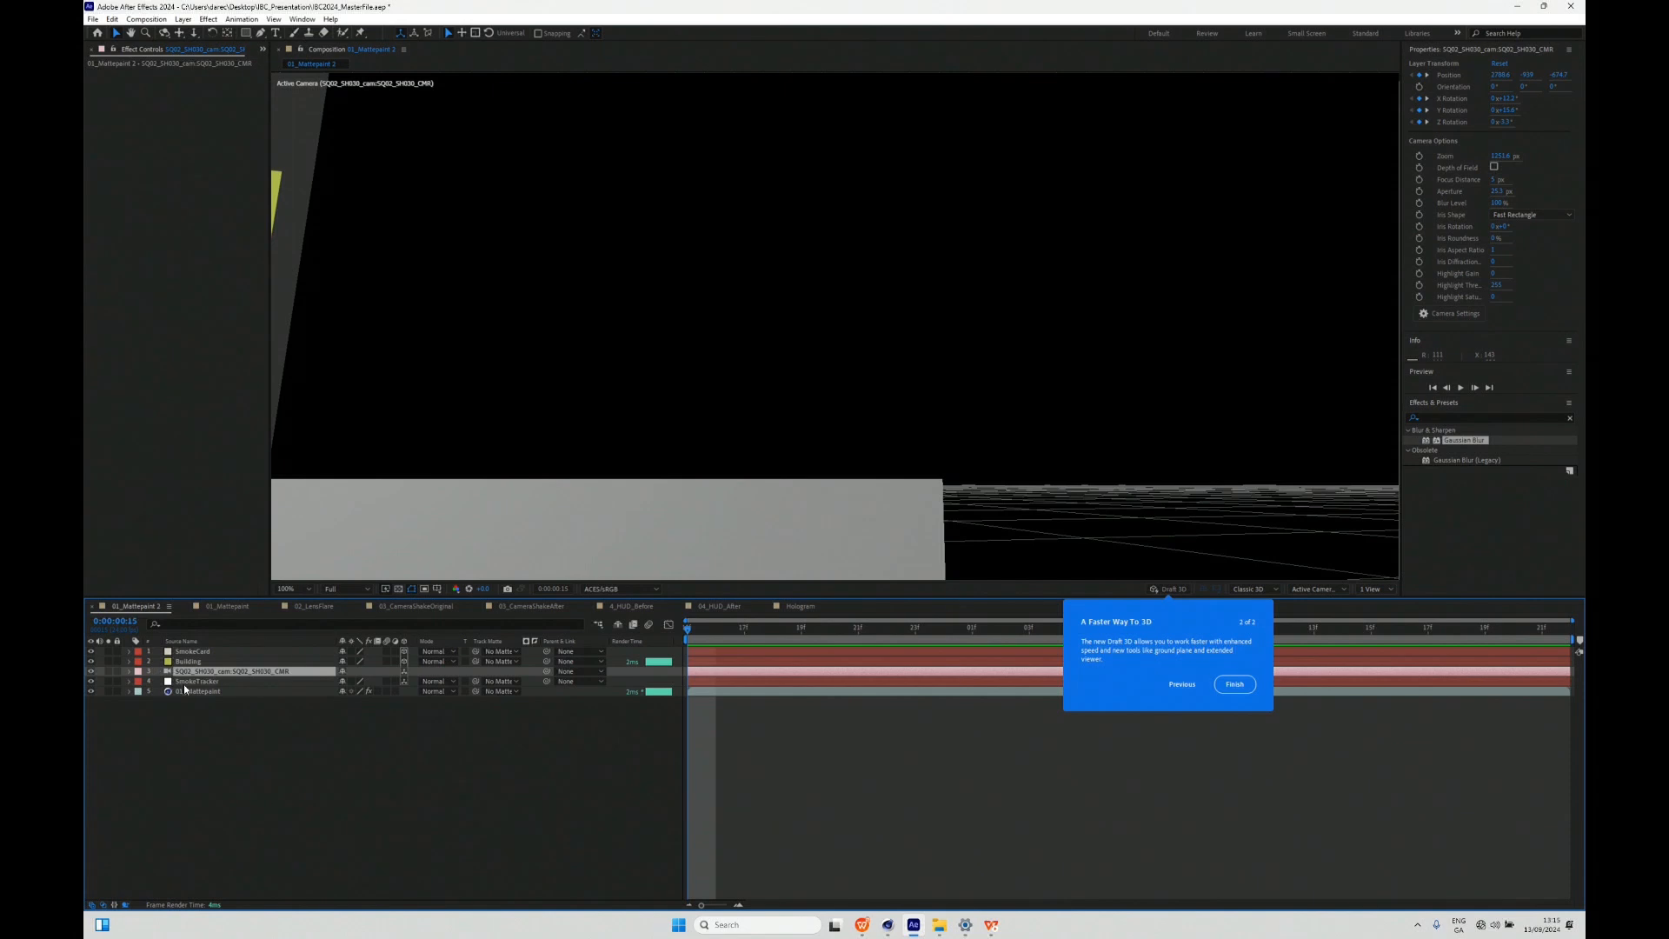
{"action": "left_click", "coordinate": [189, 651]}
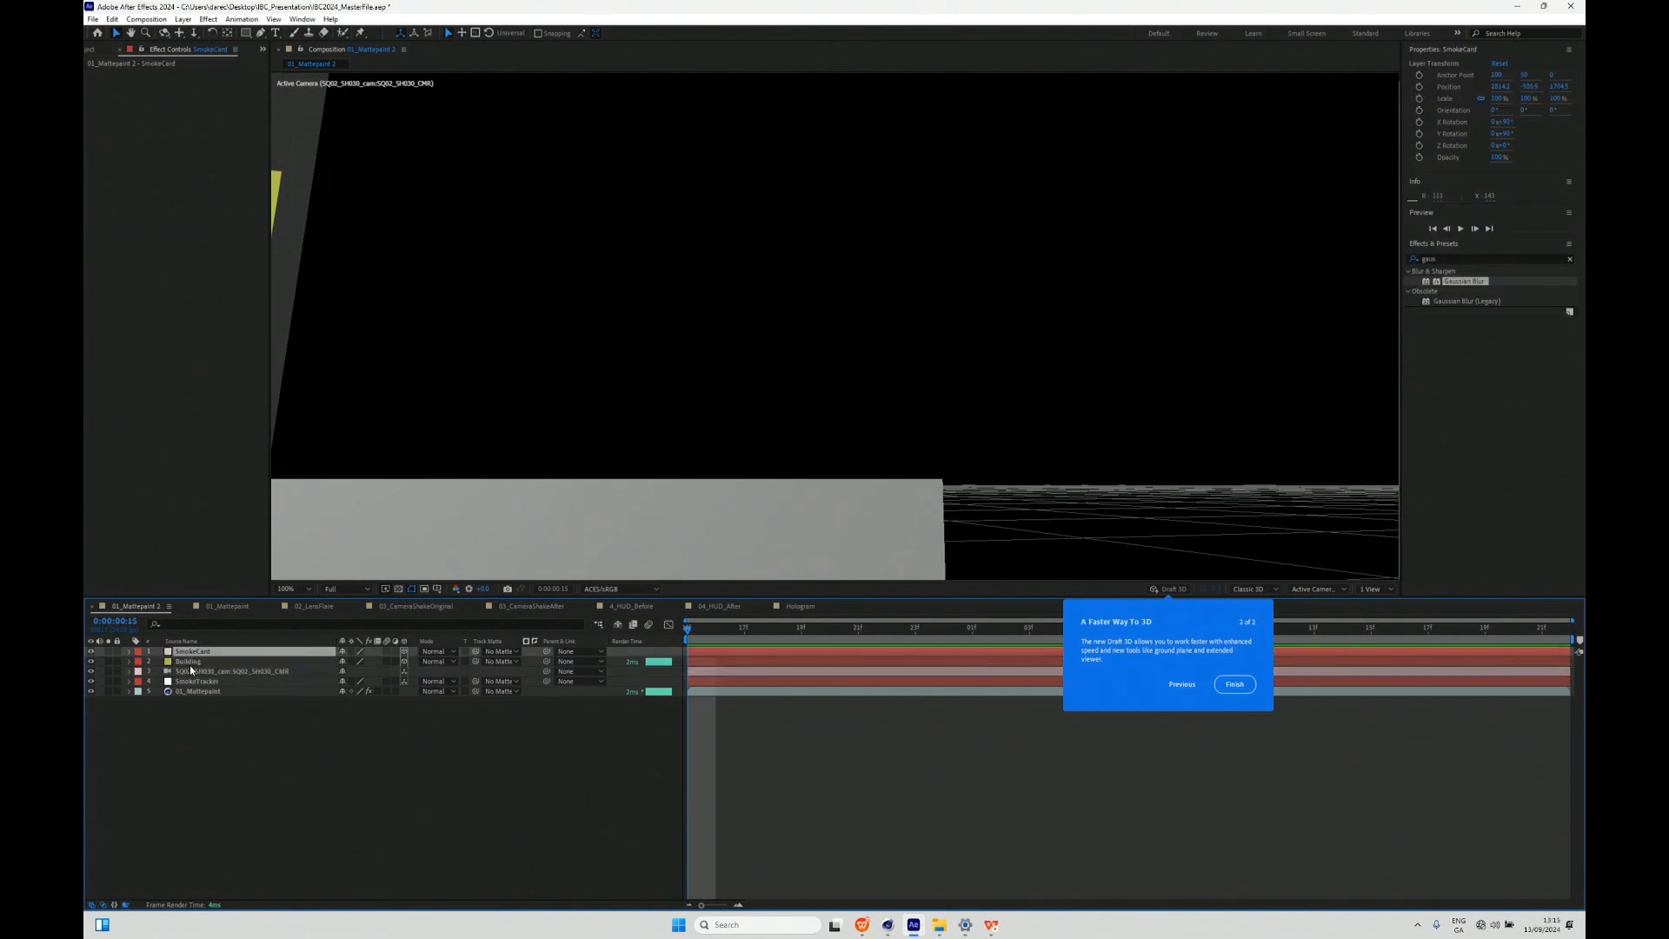
- Open the 01_Mattepaint composition, select the Narrow_Column_Steam layer and enlarge the timeline area
{"action": "left_click", "coordinate": [228, 606]}
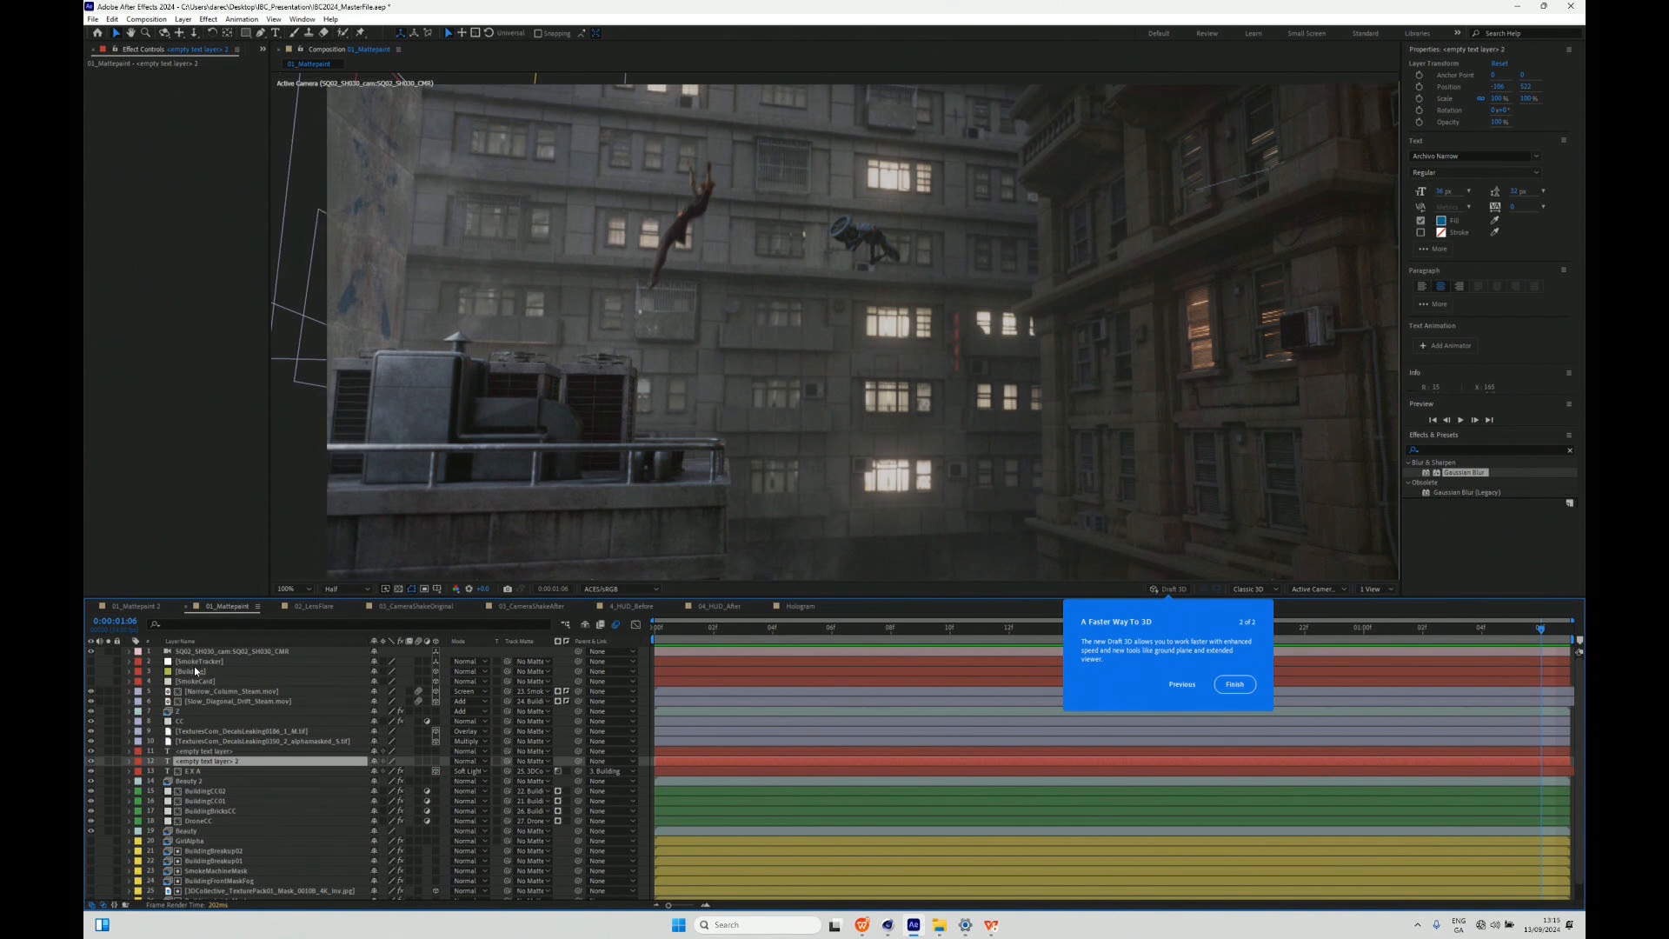
{"action": "left_click", "coordinate": [222, 699]}
{"action": "left_click", "coordinate": [224, 691]}
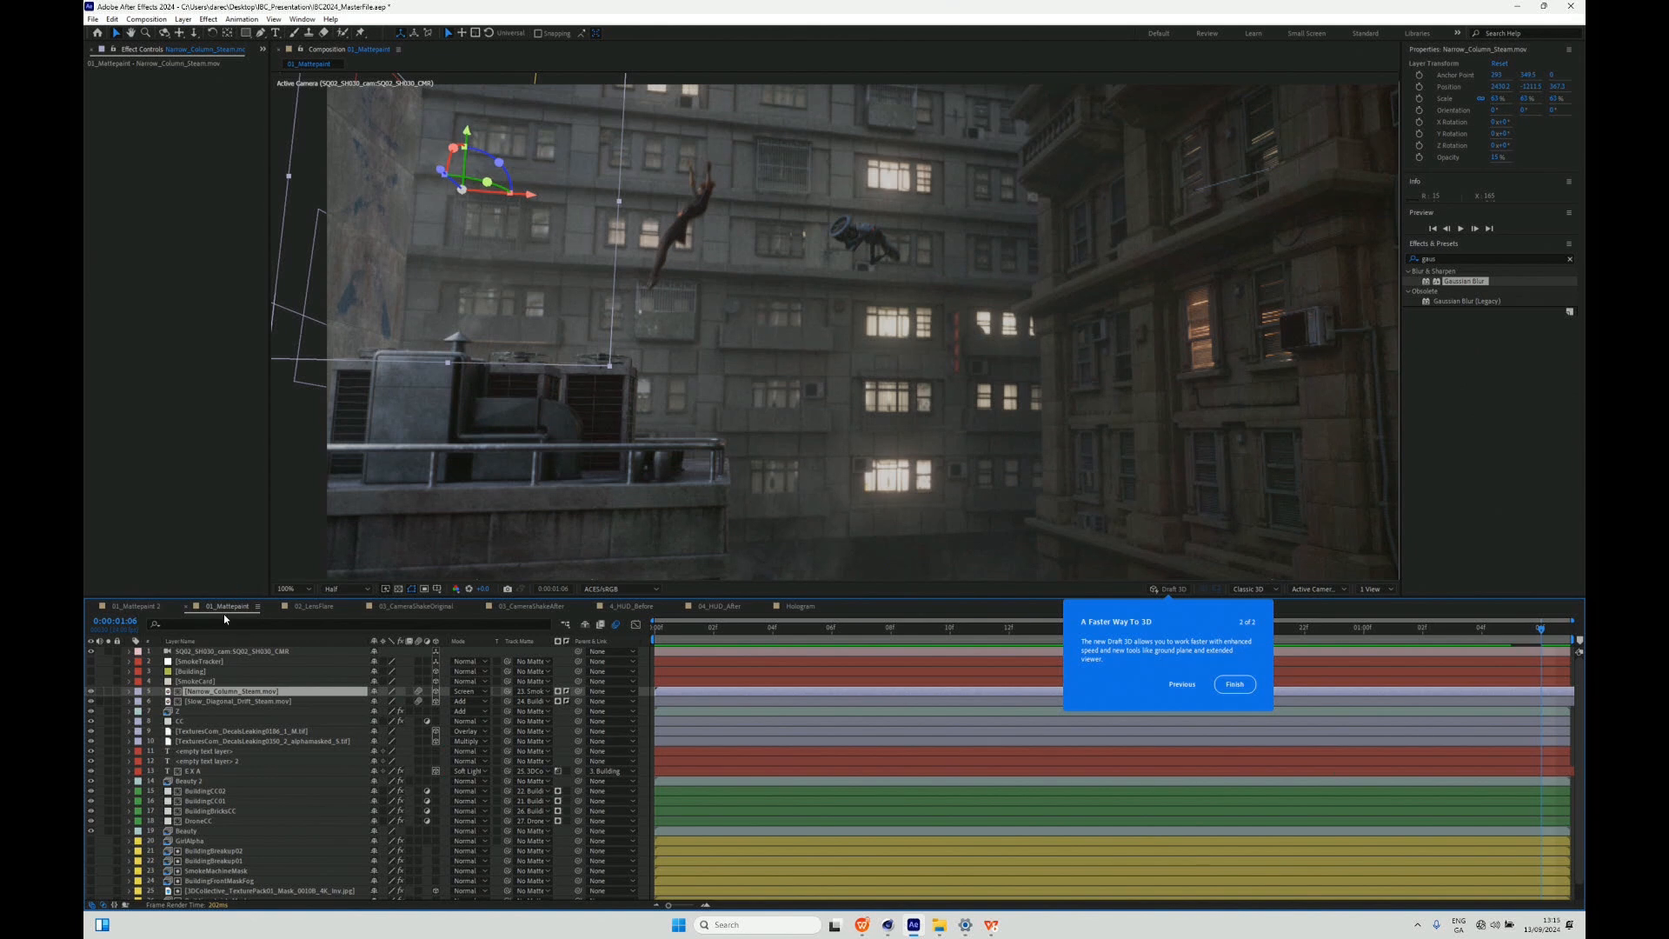
{"action": "left_click_drag", "start_coordinate": [223, 598], "coordinate": [220, 569]}
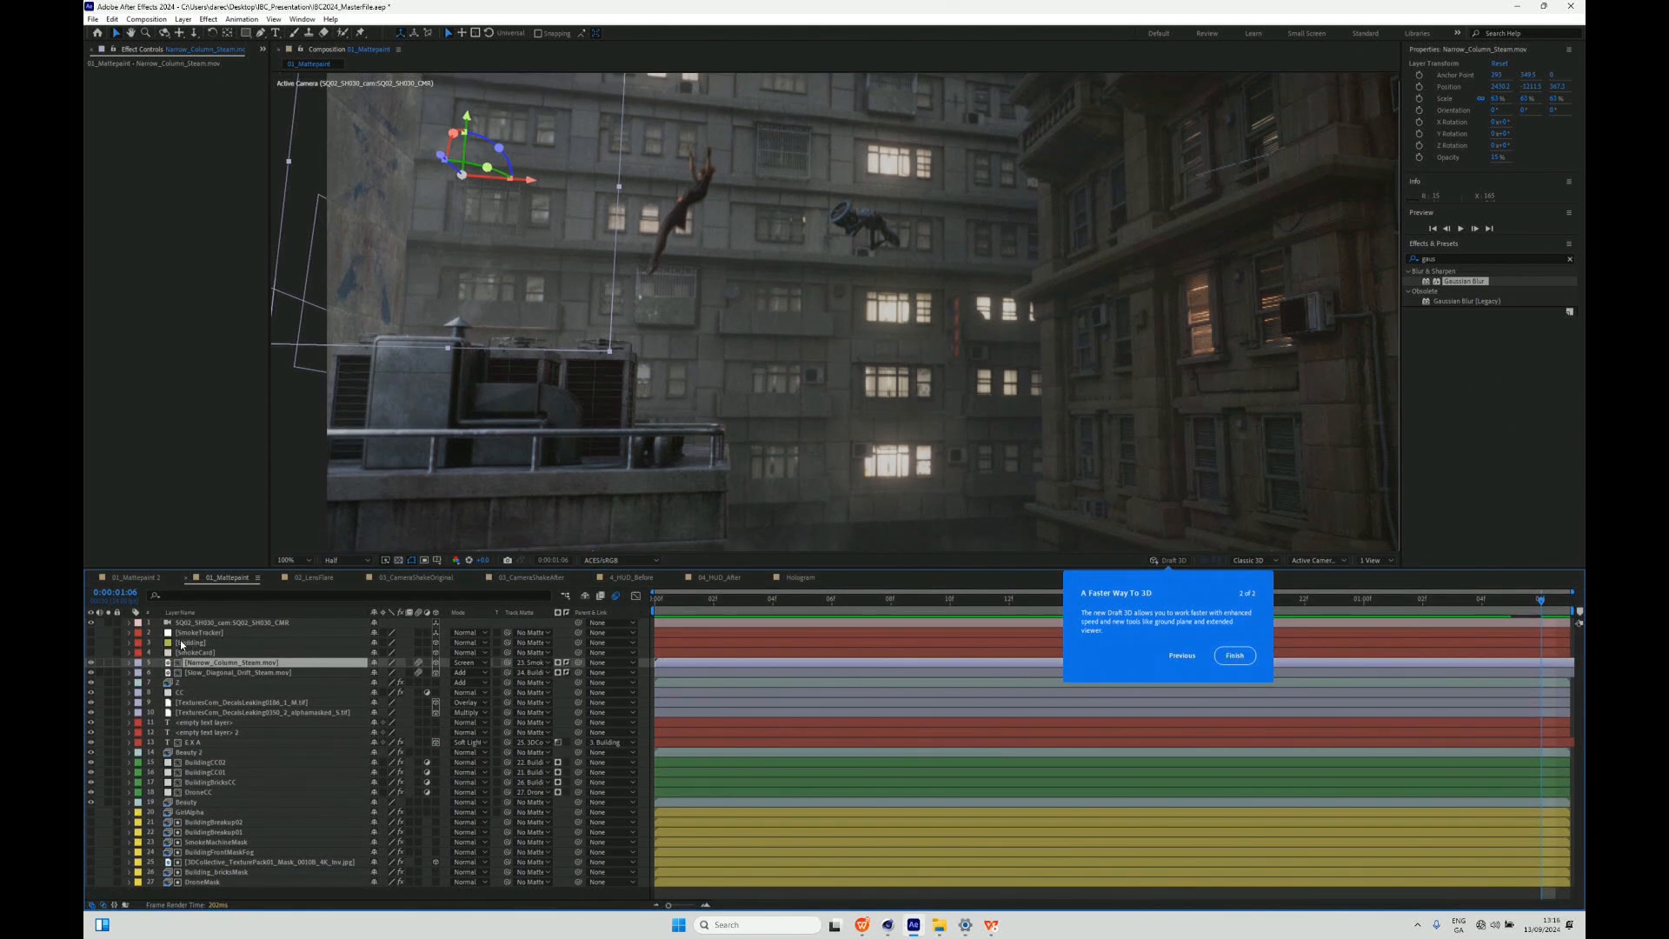
- Show the Building and SmokeCard layers over the shot to check their placement, and hide them again
{"action": "left_click", "coordinate": [139, 635]}
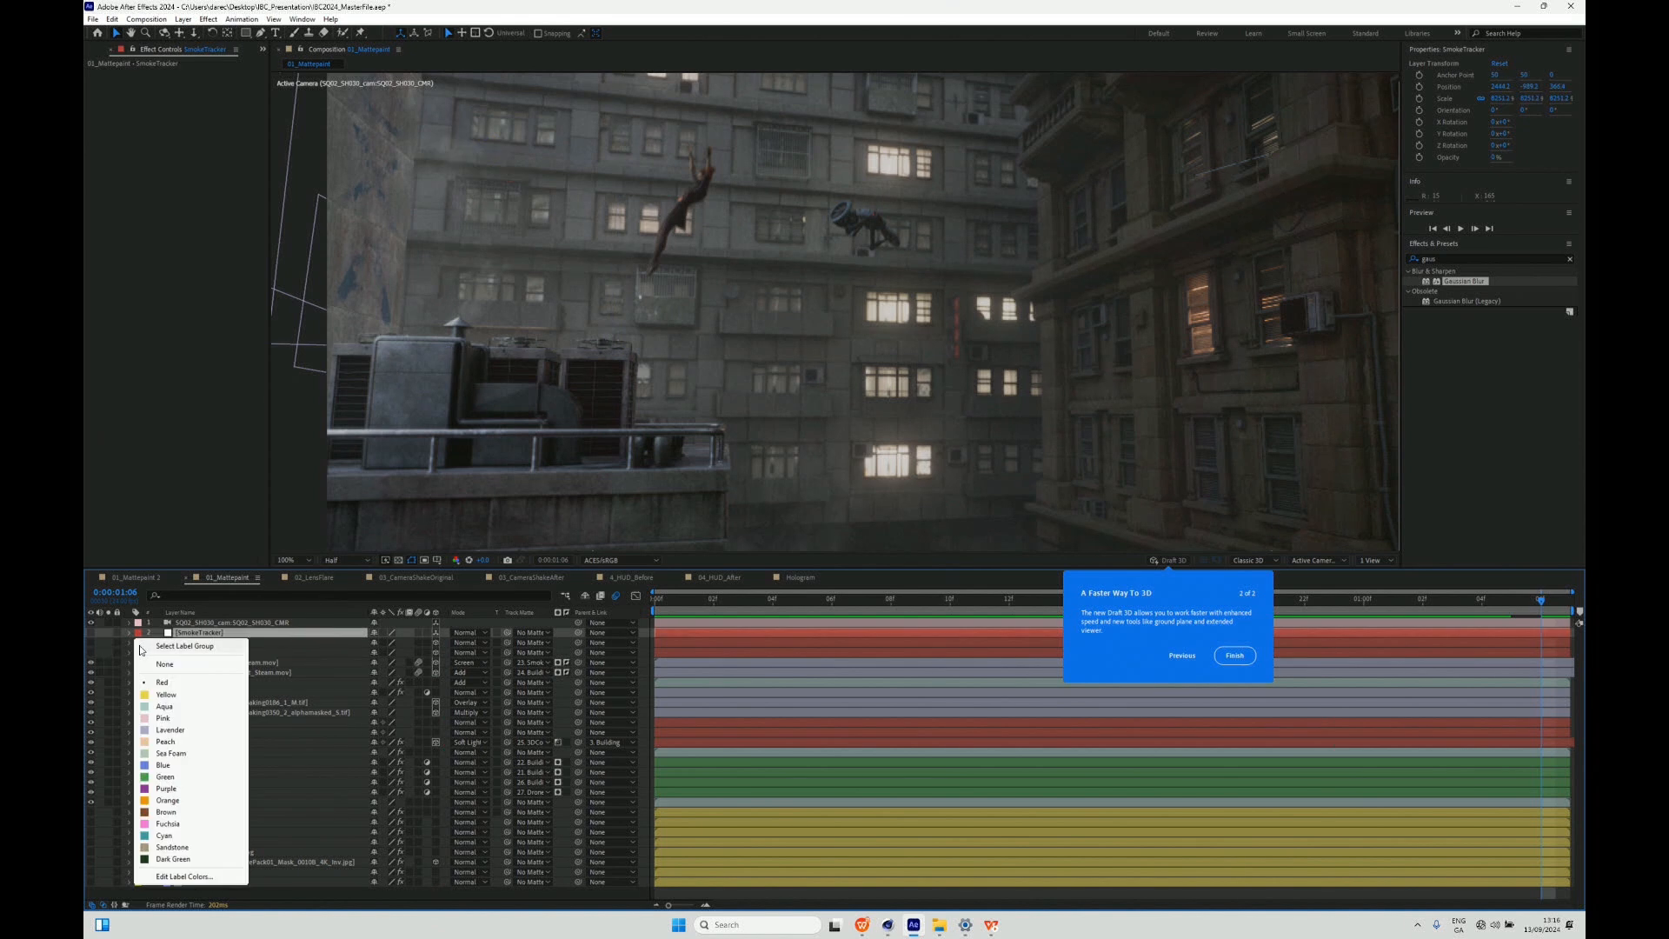
{"action": "left_click", "coordinate": [312, 634]}
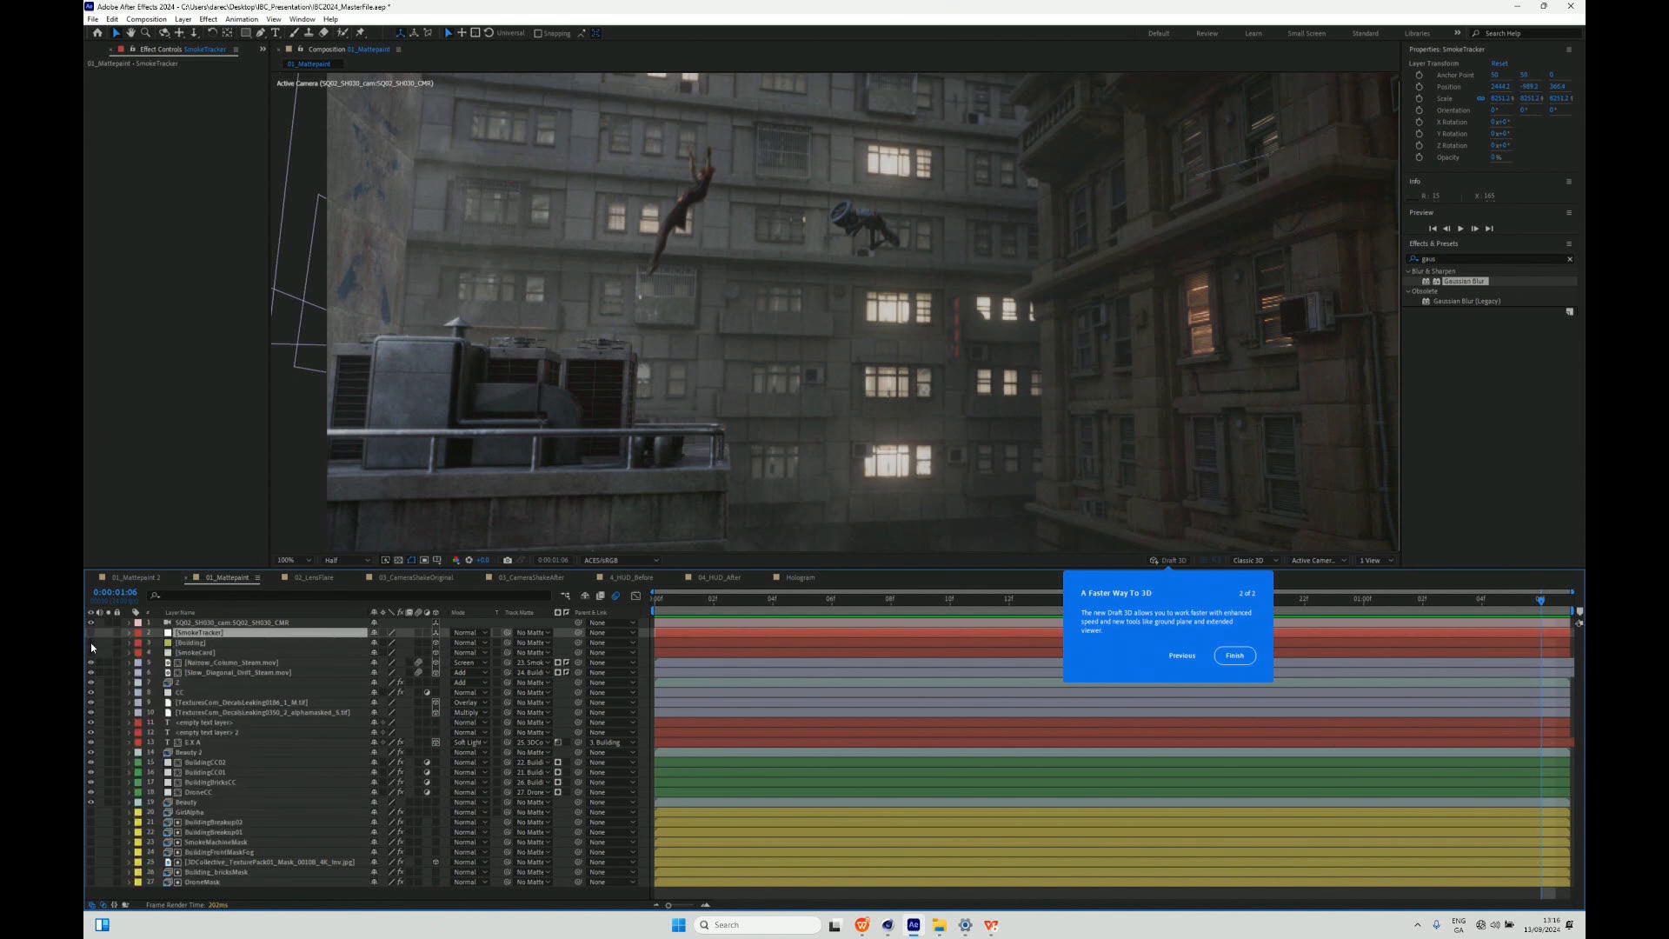
{"action": "left_click", "coordinate": [91, 644]}
{"action": "left_click", "coordinate": [91, 650]}
{"action": "left_click", "coordinate": [91, 634]}
{"action": "key", "text": "comma"}
{"action": "key", "text": "comma"}
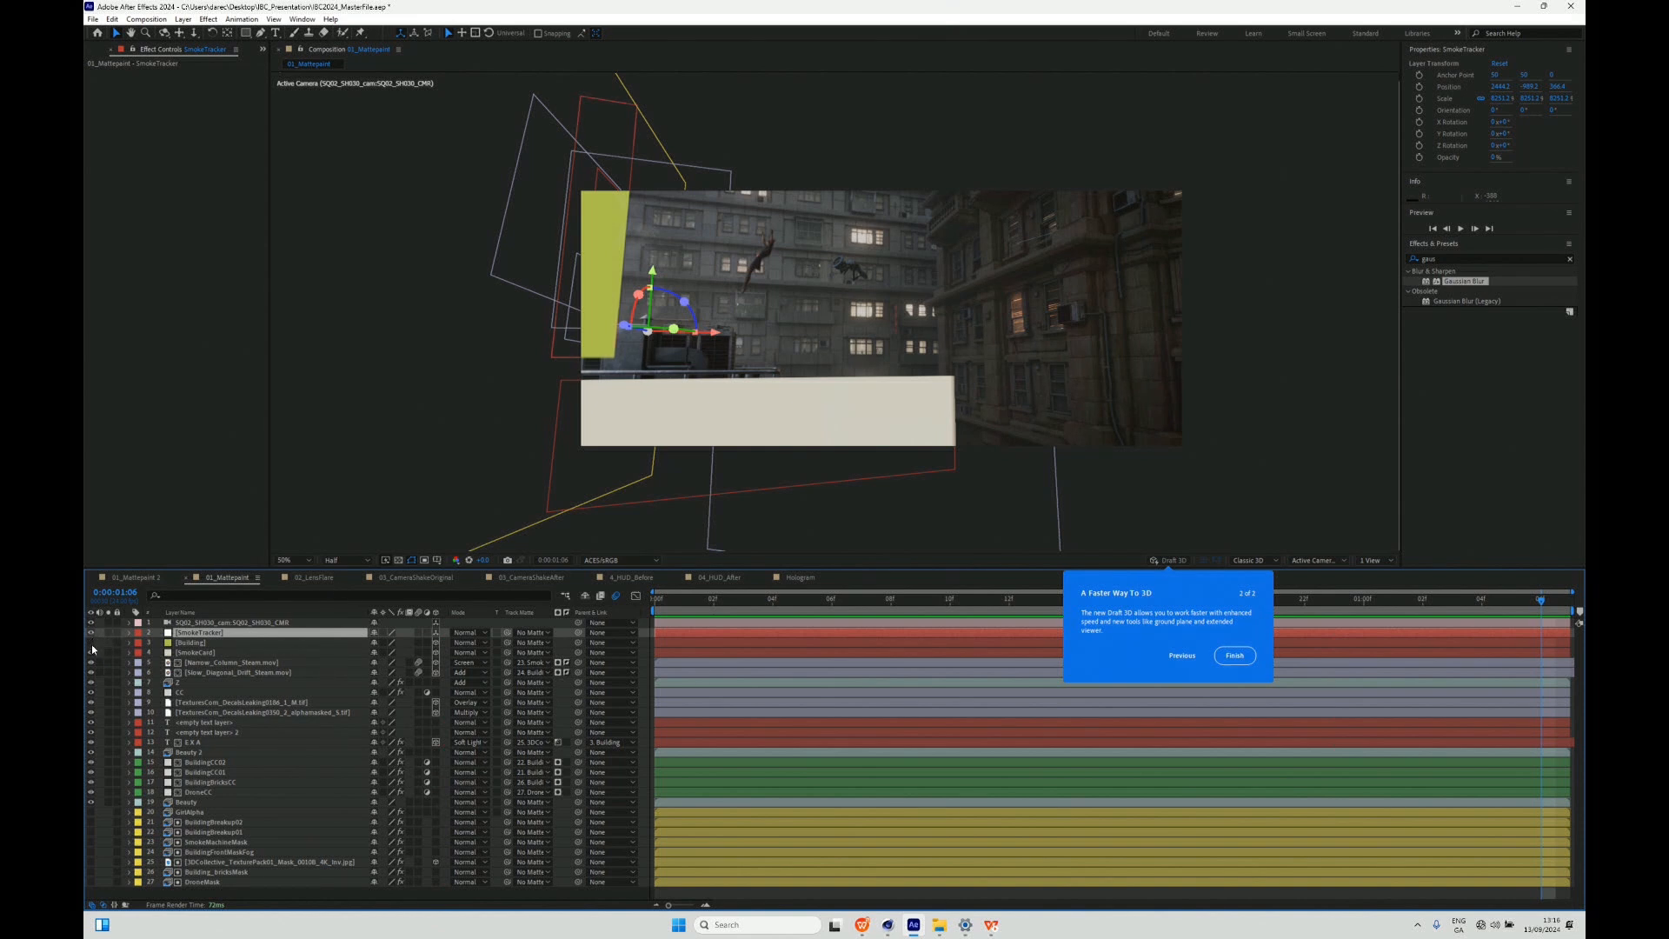
{"action": "left_click_drag", "start_coordinate": [91, 644], "coordinate": [91, 653]}
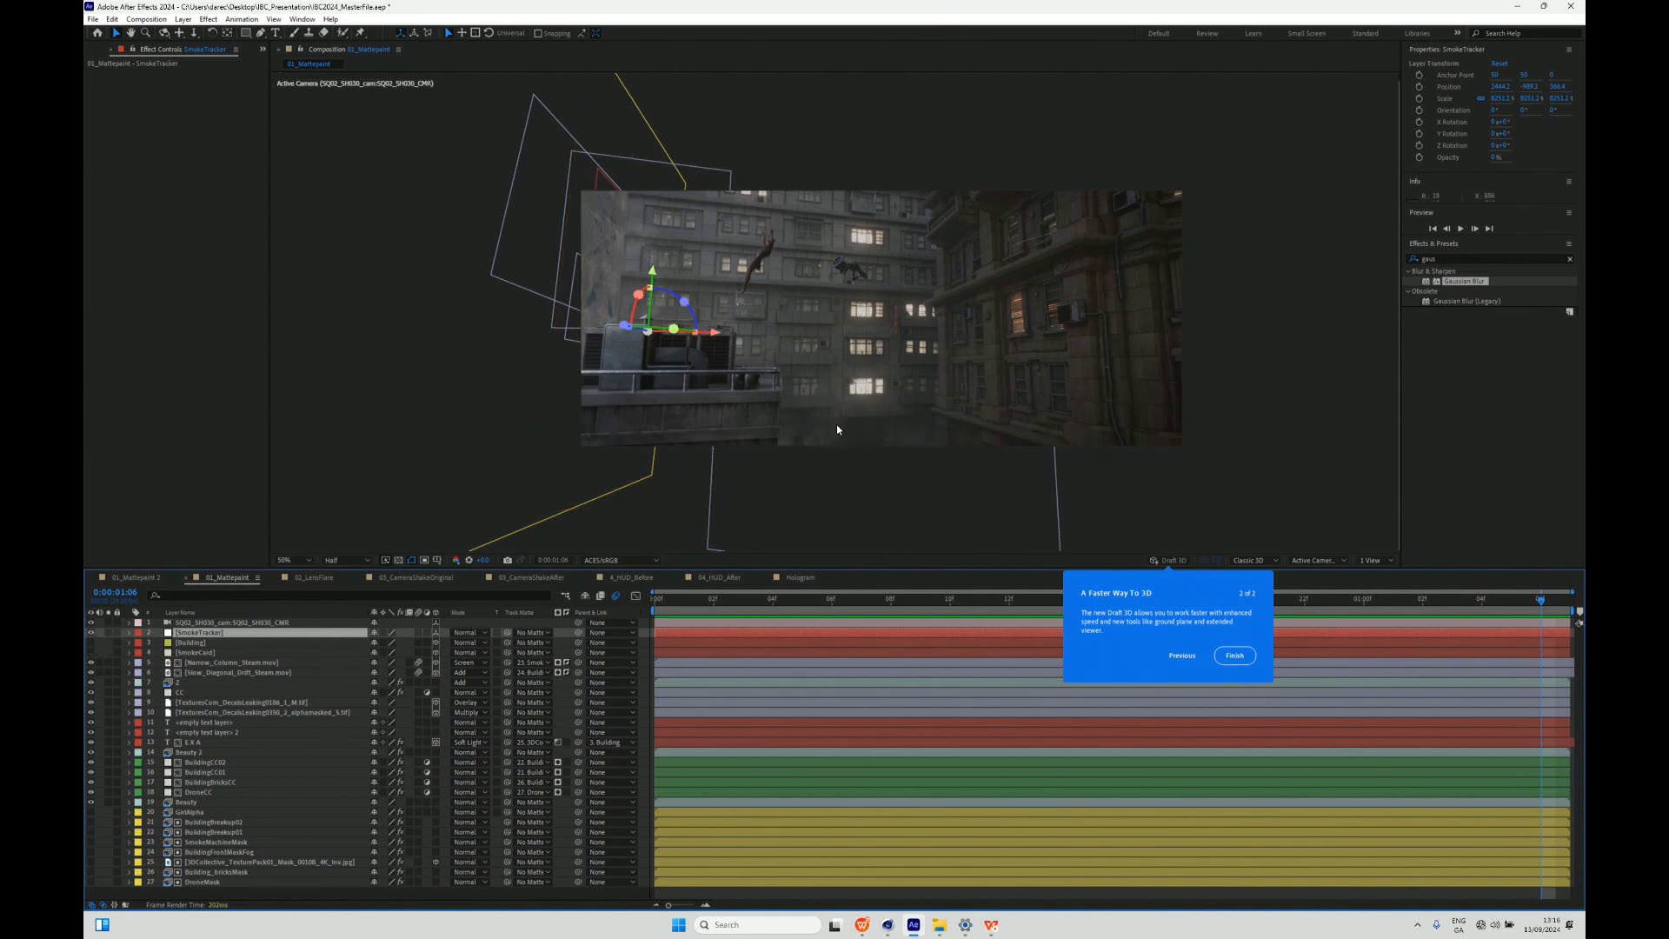
- Nudge the SmokeTracker null slightly sideways above the rooftop unit
{"action": "left_click_drag", "start_coordinate": [723, 306], "coordinate": [727, 306]}
{"action": "scroll", "coordinate": [713, 316], "scroll_direction": "up", "scroll_amount": 1}
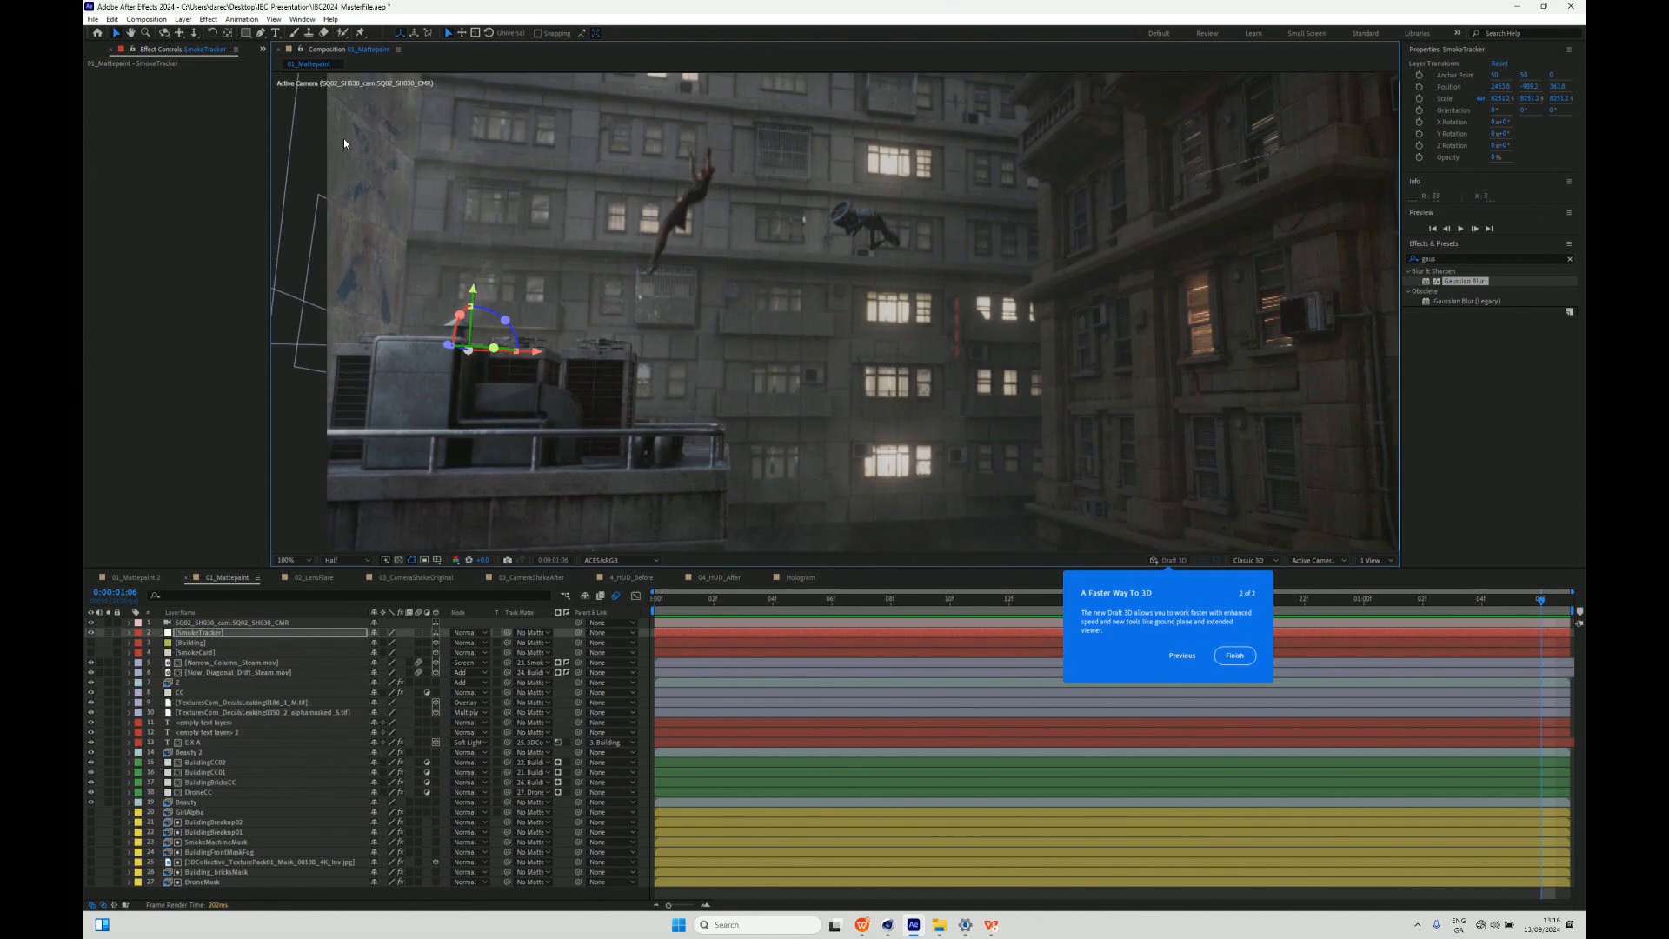
- Inspect the building colour-correction layer, the Beauty pass and the Cryptomatte settings of the alpha and building mask layers
{"action": "left_click", "coordinate": [205, 764]}
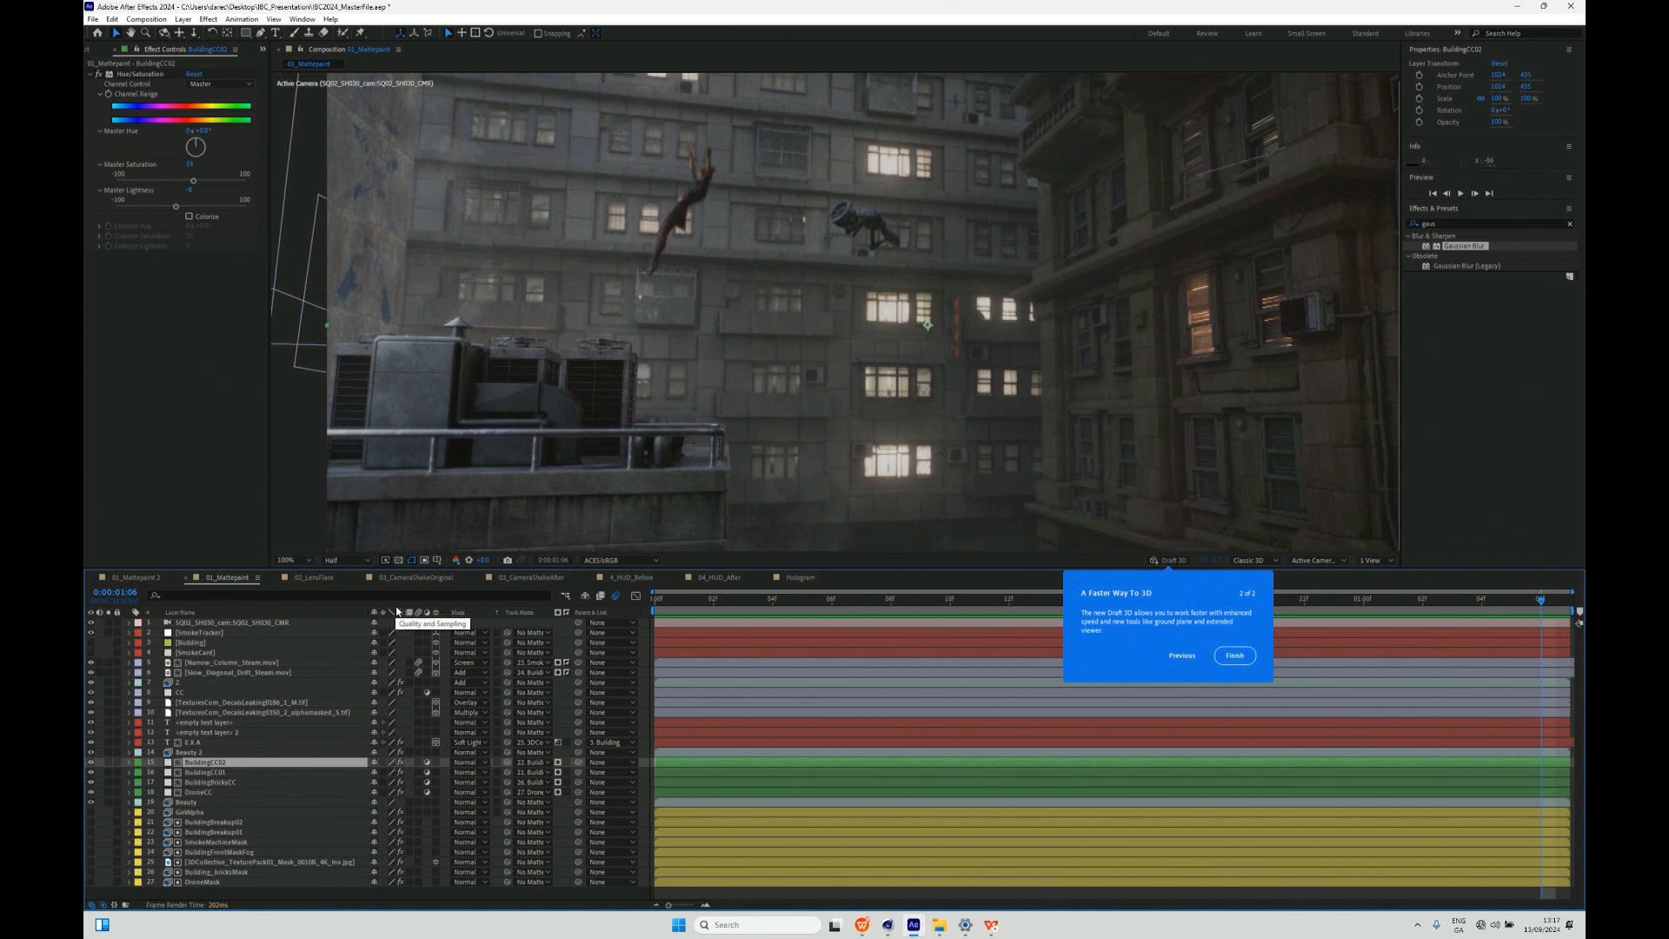
{"action": "left_click", "coordinate": [191, 803]}
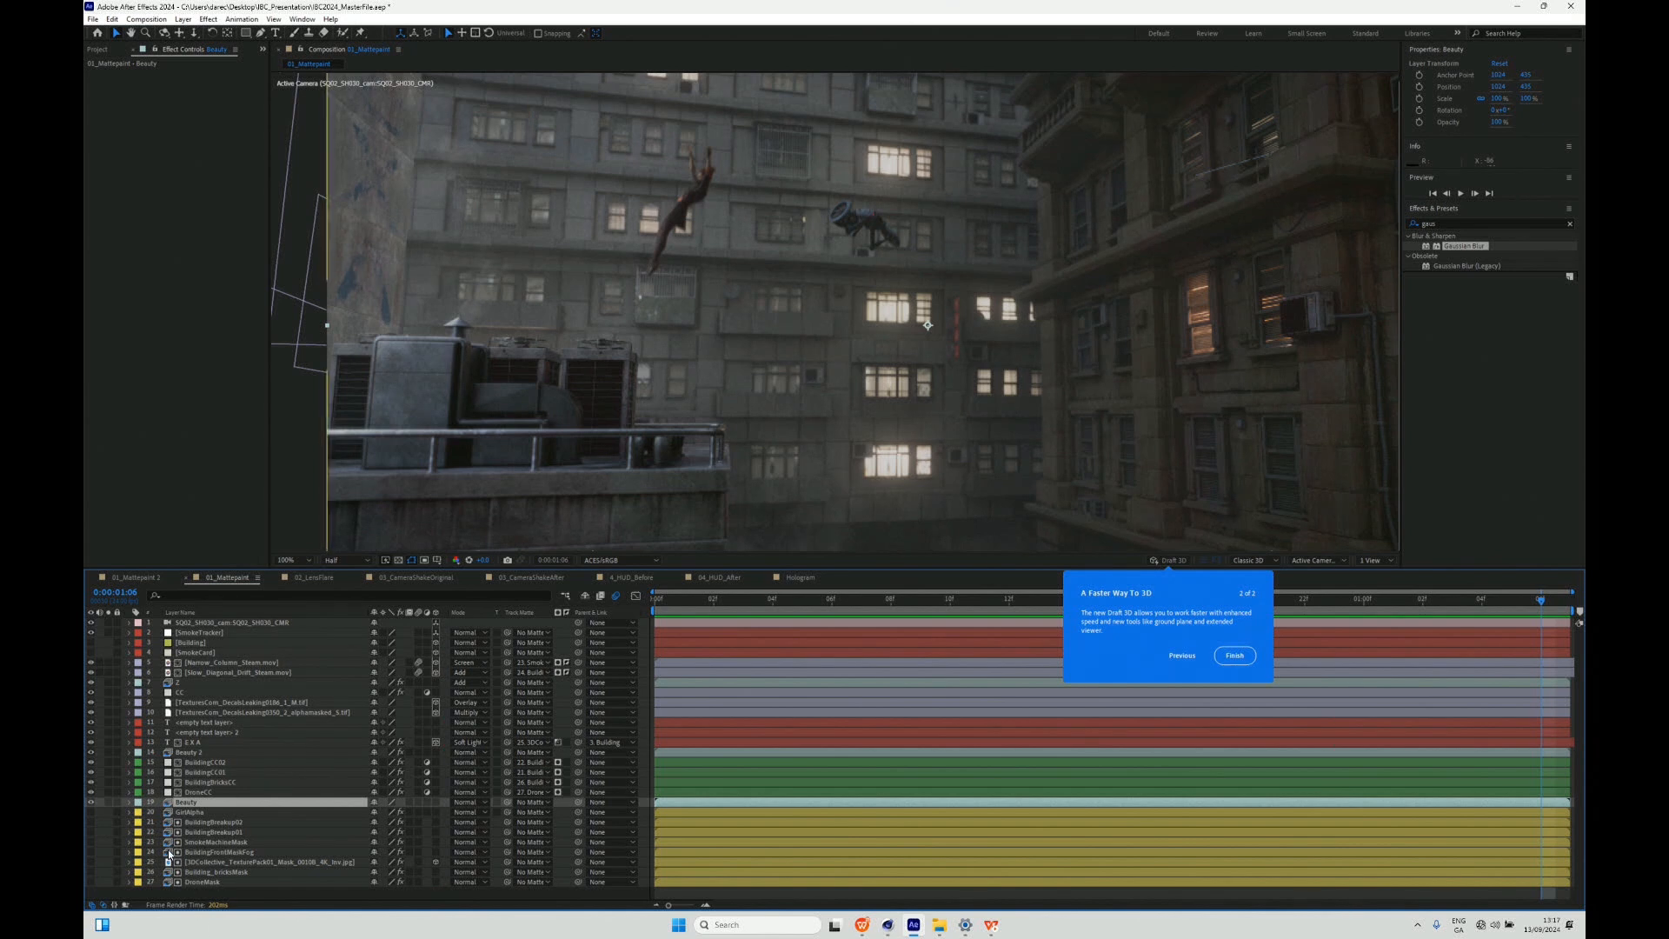
{"action": "left_click", "coordinate": [190, 812]}
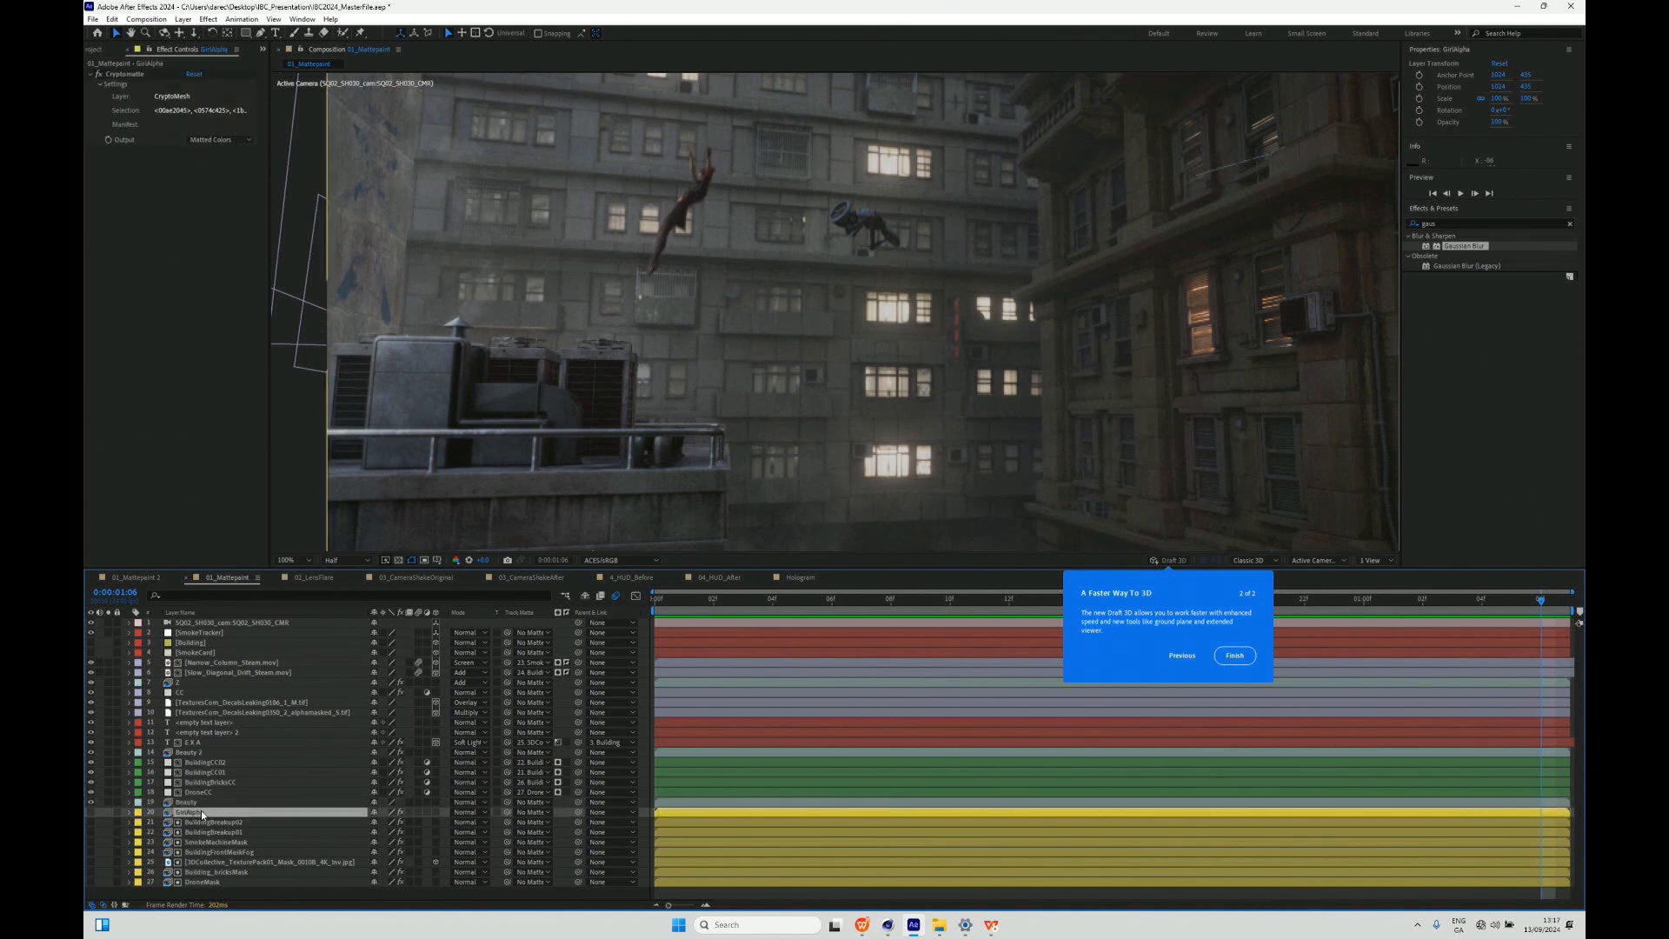
{"action": "left_click", "coordinate": [792, 500]}
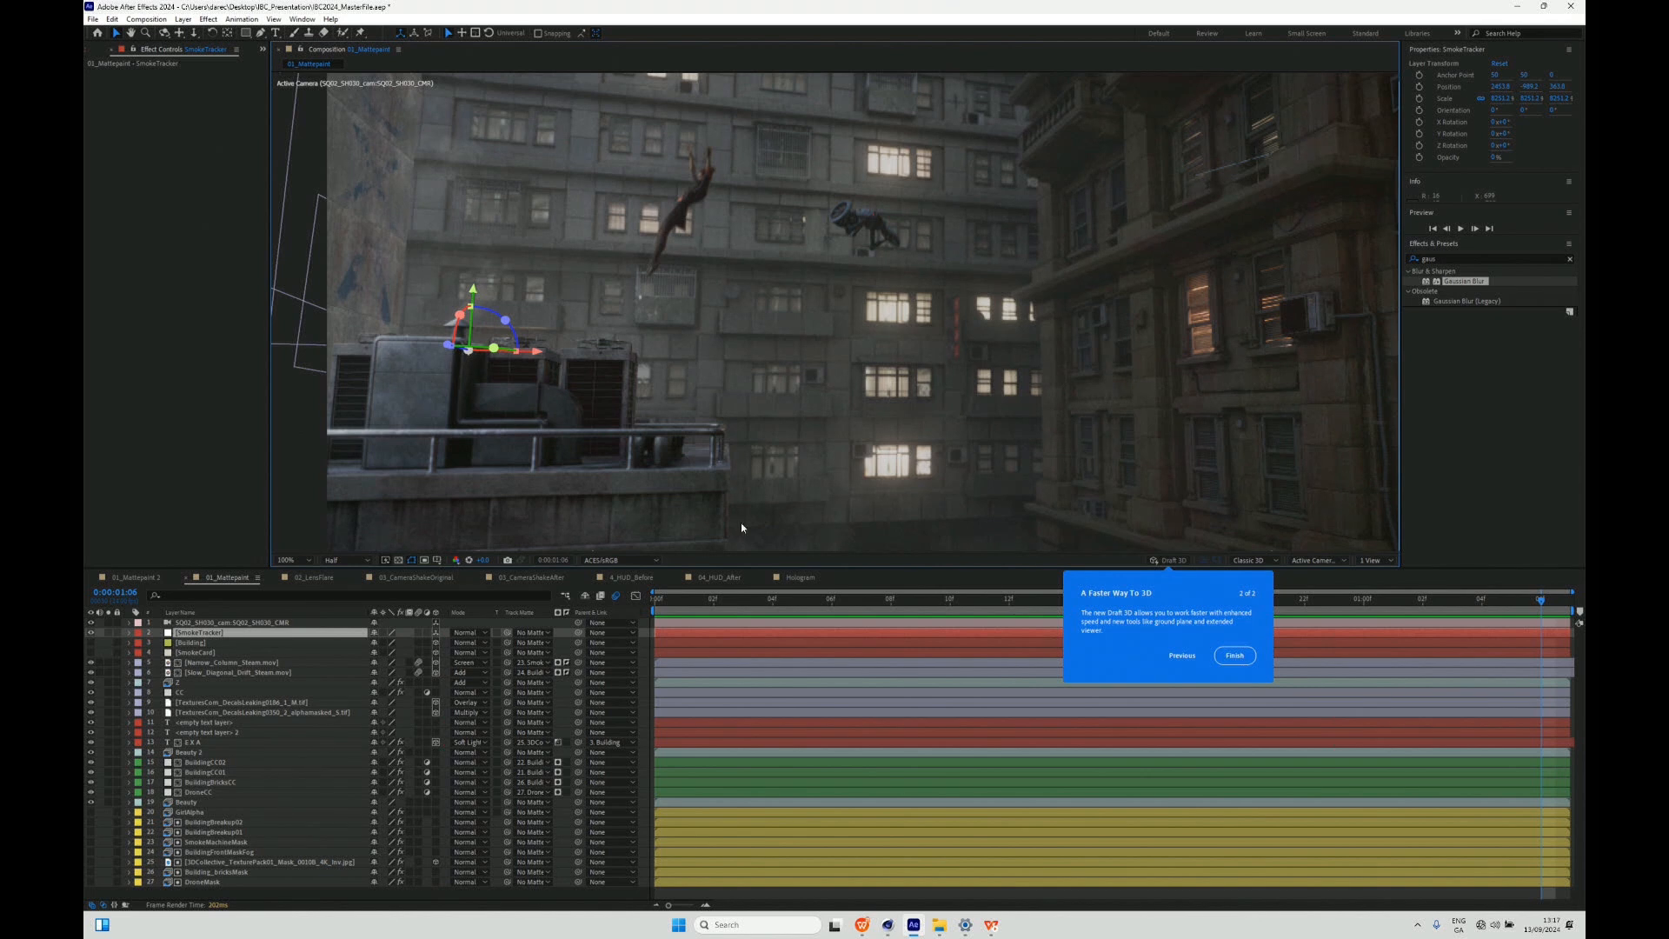
{"action": "left_click", "coordinate": [208, 871]}
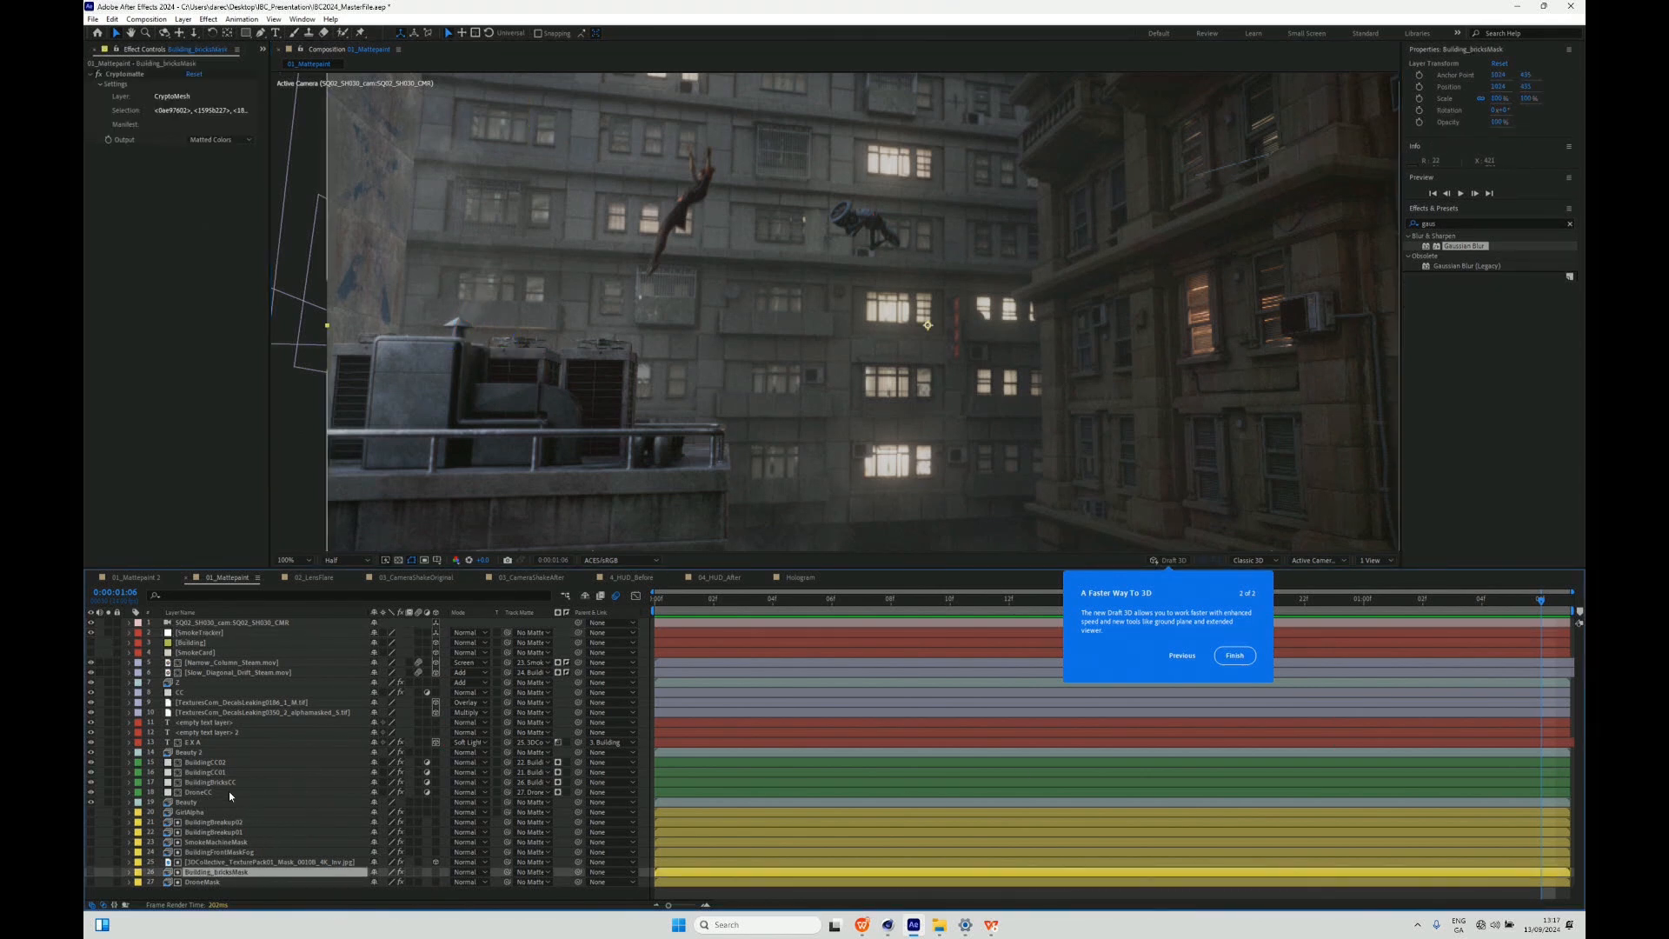
- Compare the concrete wall with the first empty text layer hidden and shown
{"action": "left_click", "coordinate": [205, 723]}
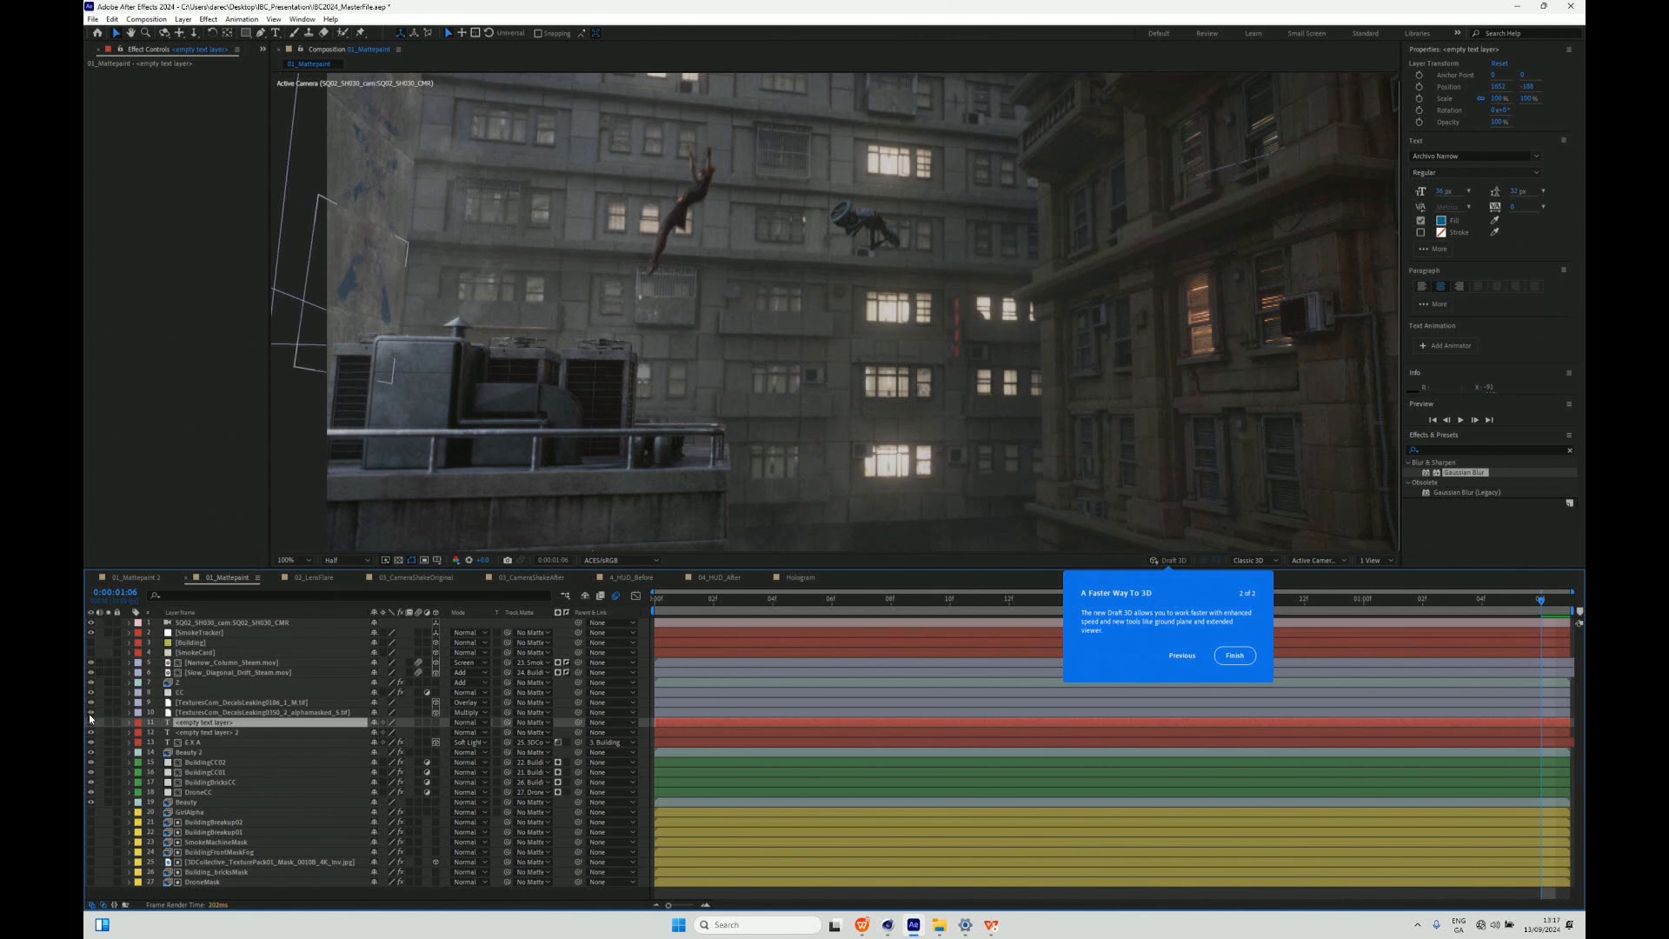
{"action": "key", "text": "period"}
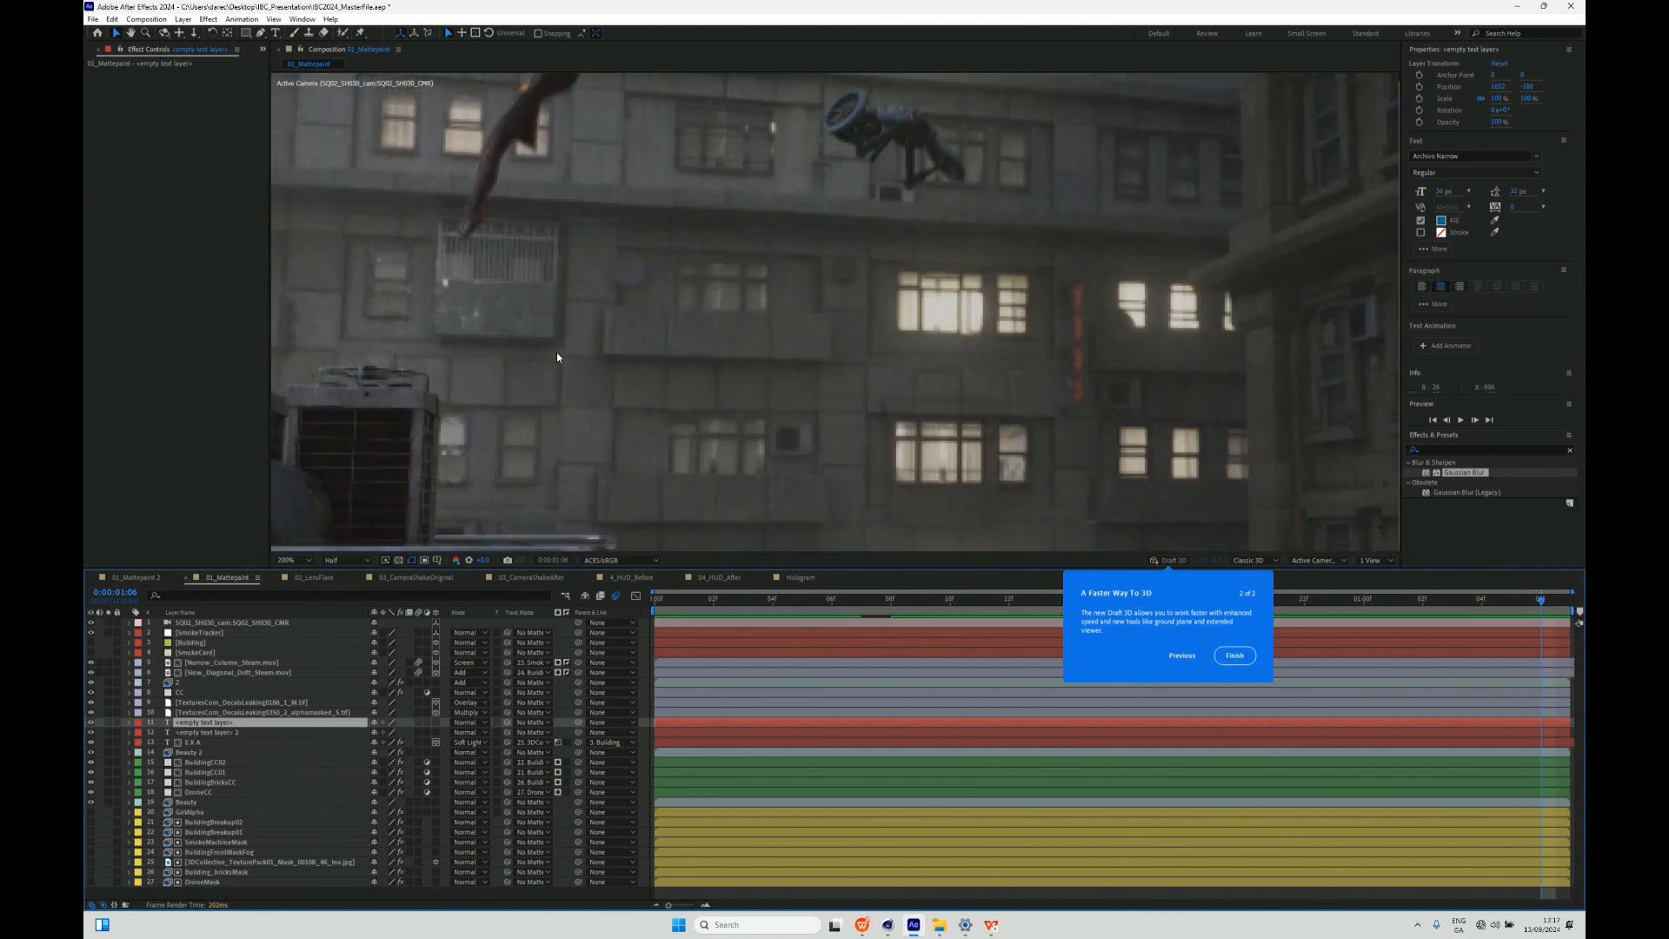
{"action": "left_click_drag", "start_coordinate": [618, 346], "coordinate": [1188, 463]}
{"action": "left_click", "coordinate": [90, 724]}
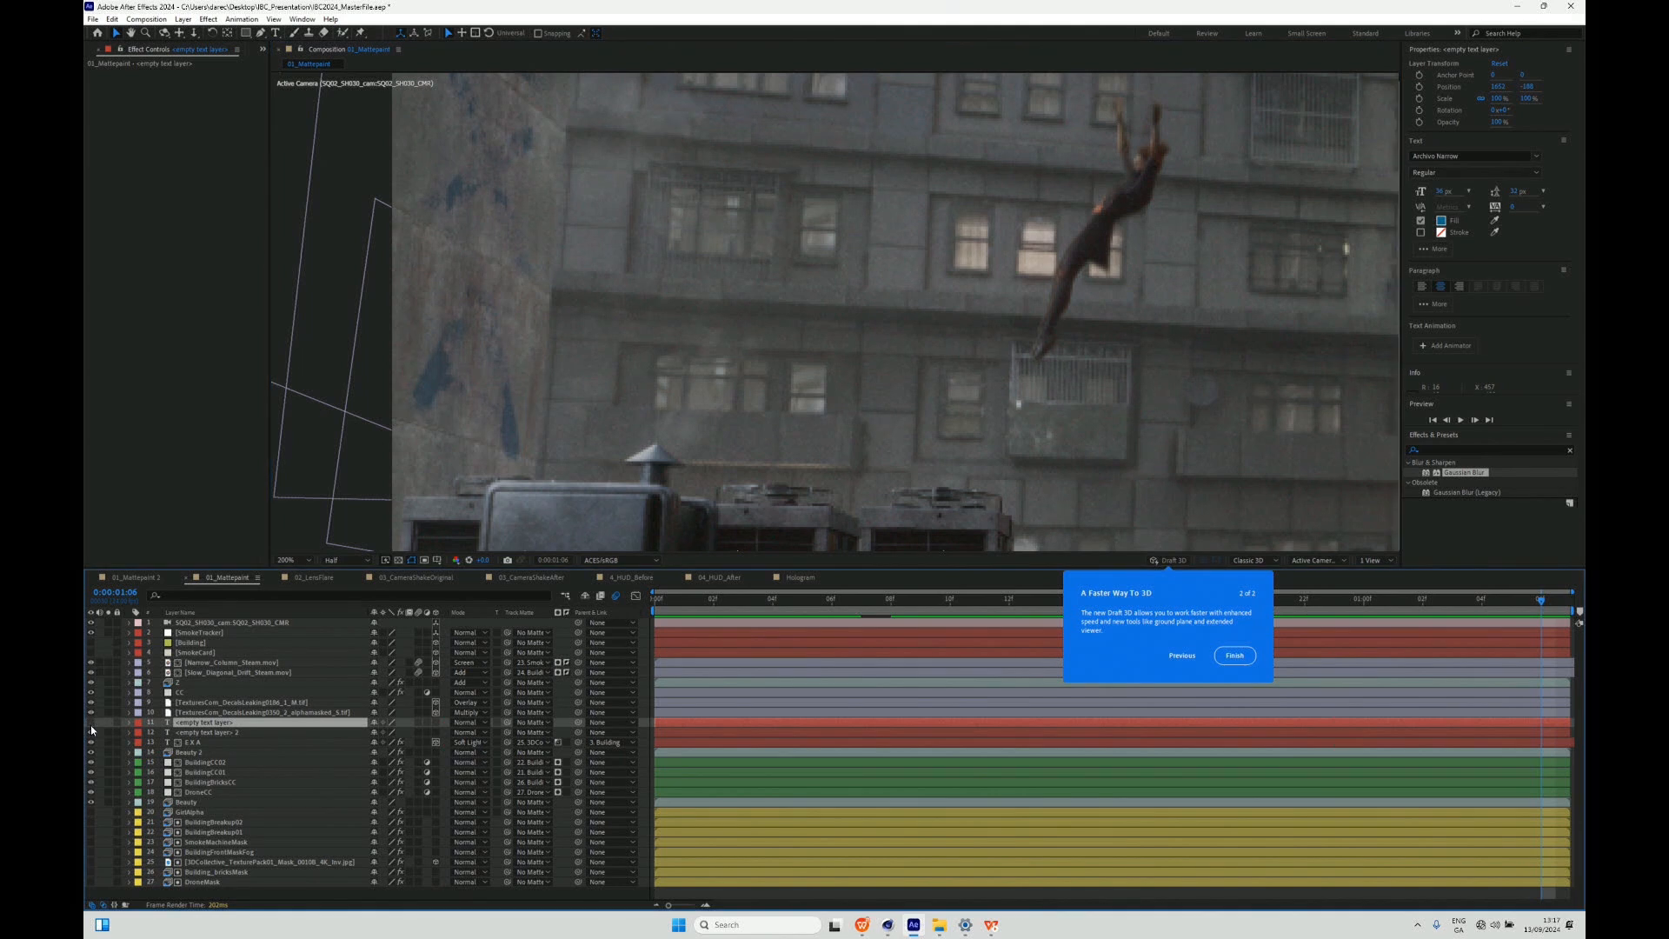
{"action": "left_click", "coordinate": [90, 725]}
- Compare the concrete wall with the blurred Soft Light text layer hidden and shown
{"action": "left_click", "coordinate": [185, 743]}
{"action": "left_click", "coordinate": [91, 744]}
{"action": "left_click", "coordinate": [92, 744]}
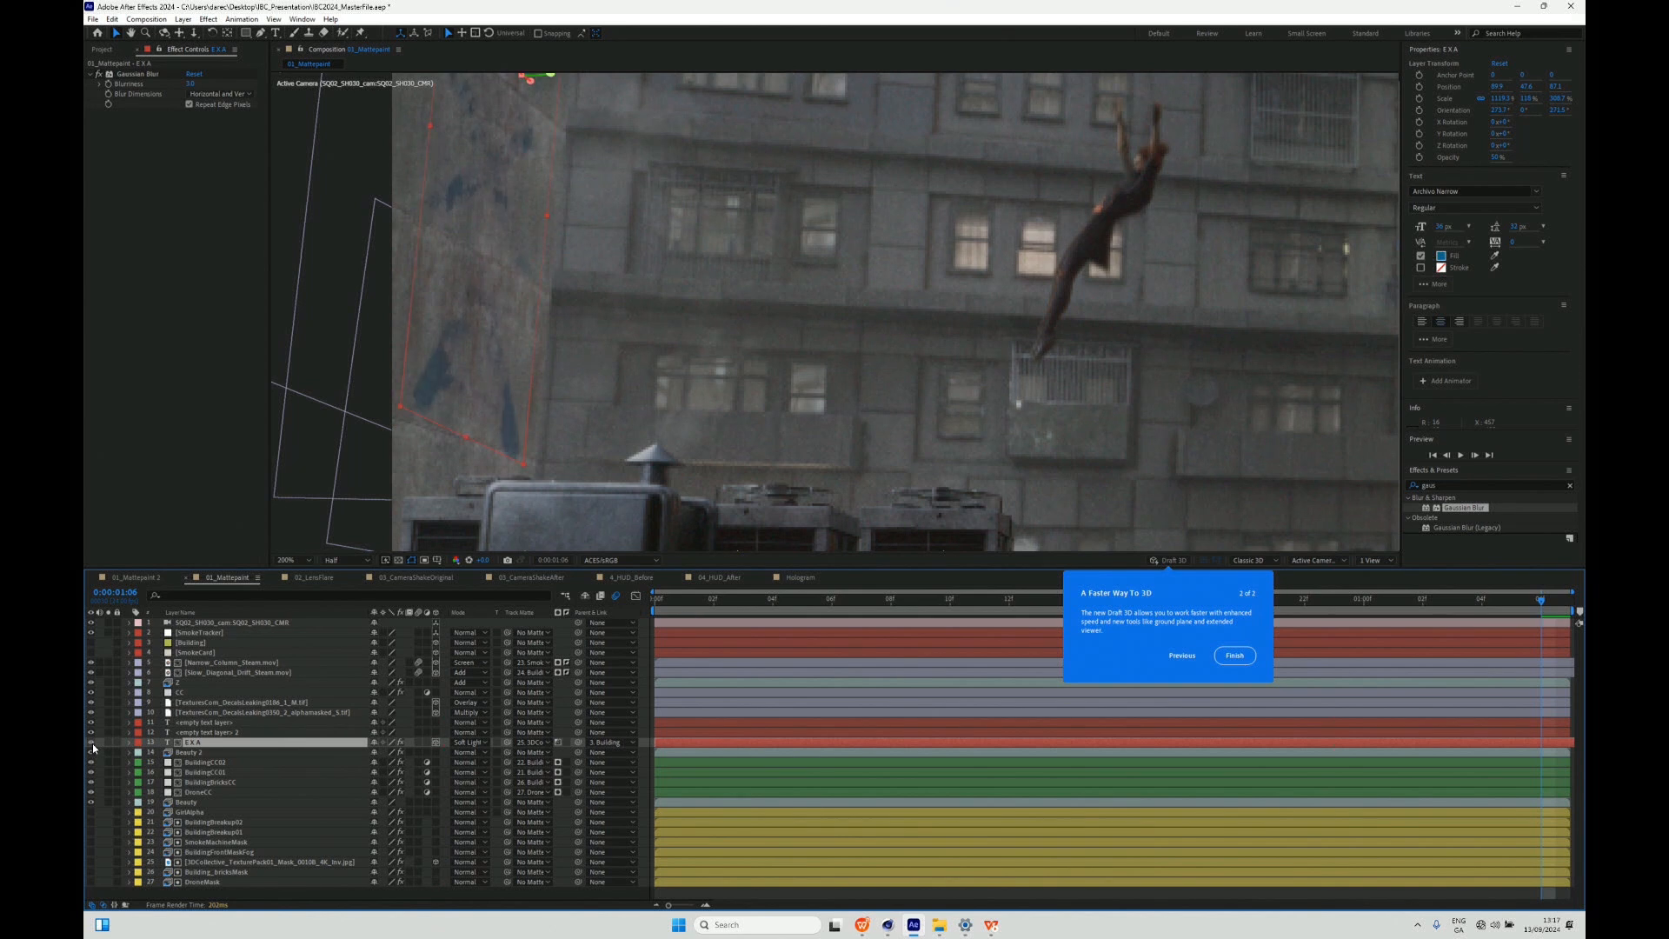
{"action": "left_click", "coordinate": [91, 743]}
{"action": "left_click", "coordinate": [91, 743]}
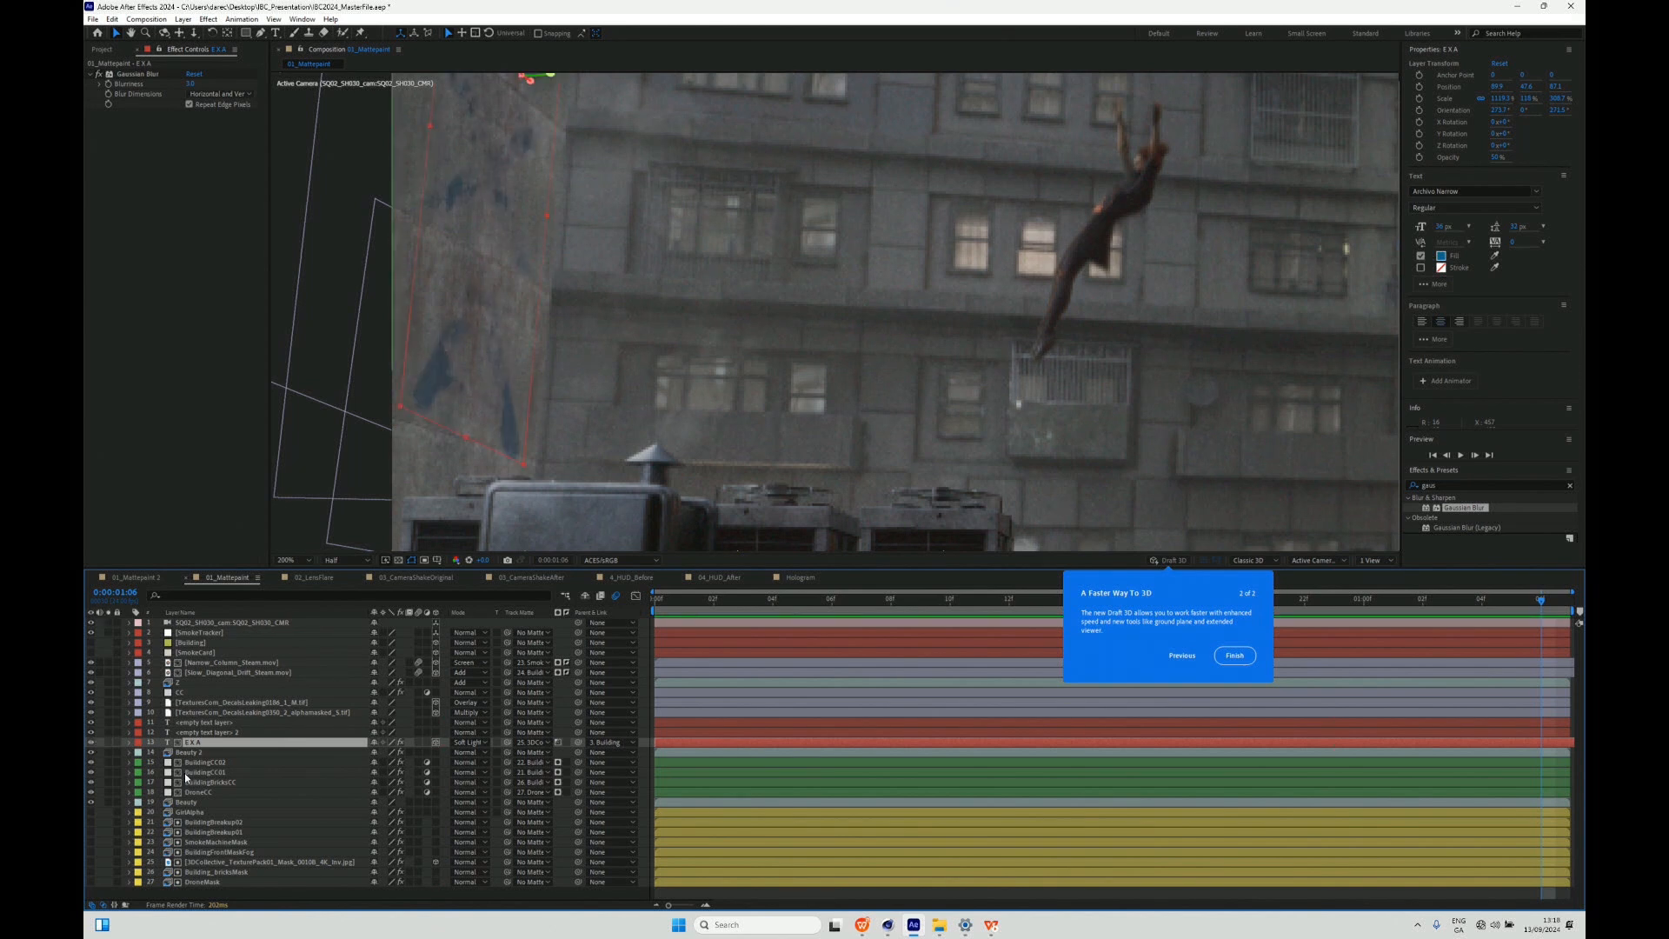
- Compare the upper concrete wall with the Overlay-mode TexturesCom_DecalsLeaking layer hidden and shown
{"action": "left_click", "coordinate": [184, 701]}
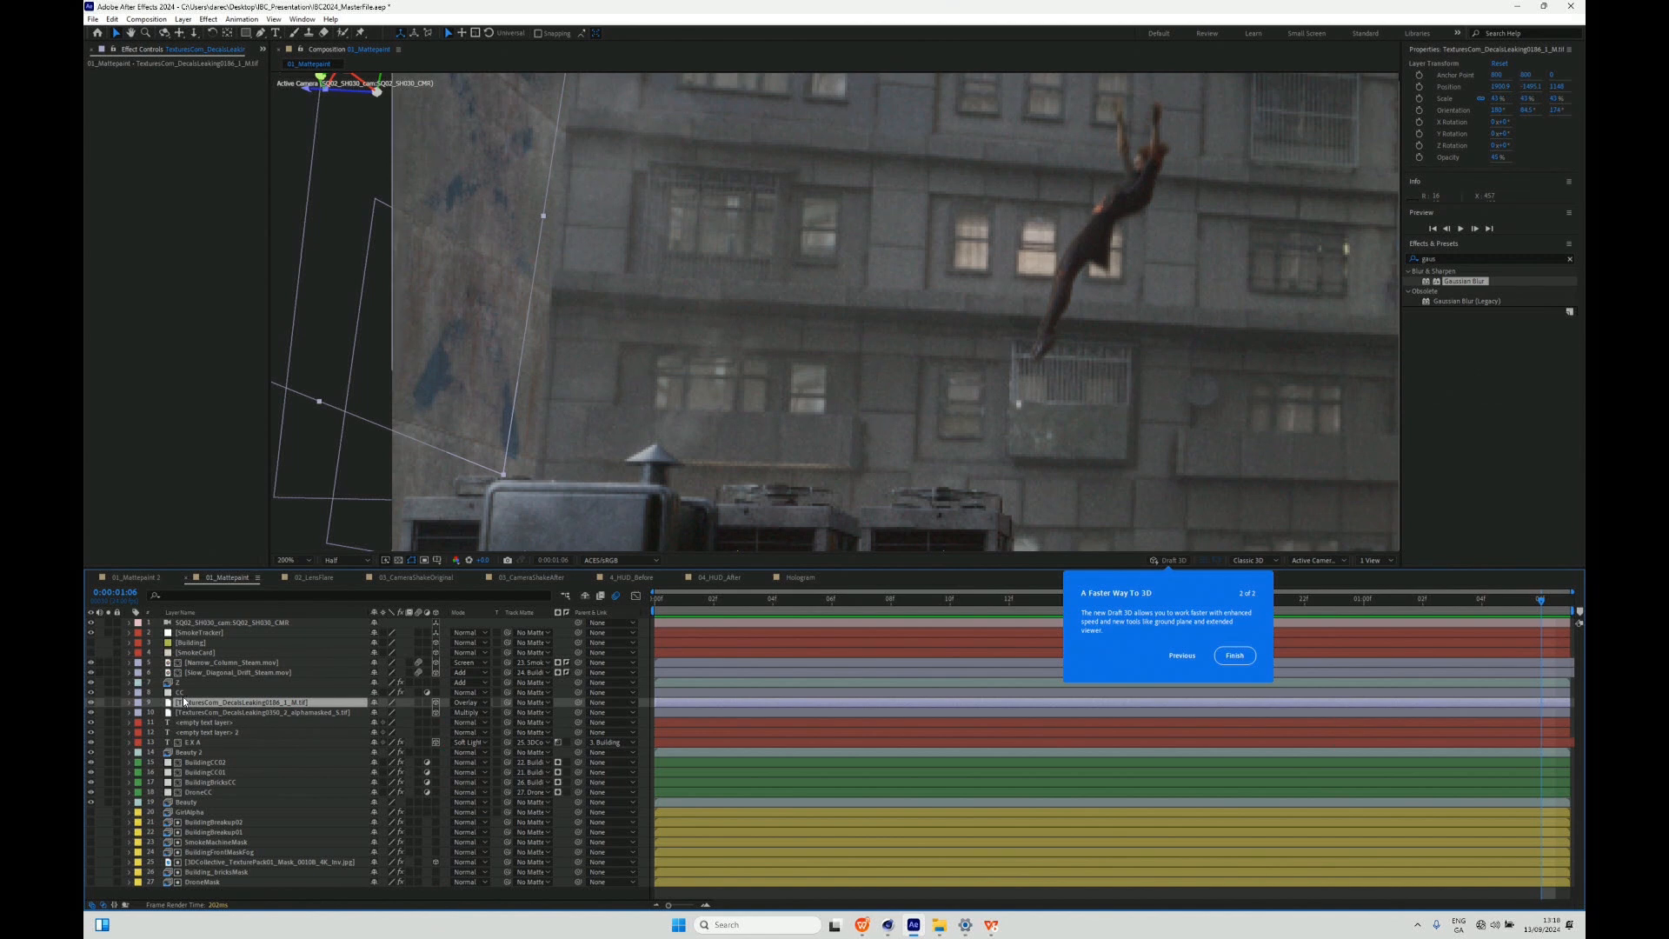
{"action": "left_click", "coordinate": [89, 703]}
{"action": "left_click", "coordinate": [90, 702]}
{"action": "left_click_drag", "start_coordinate": [585, 339], "coordinate": [561, 565]}
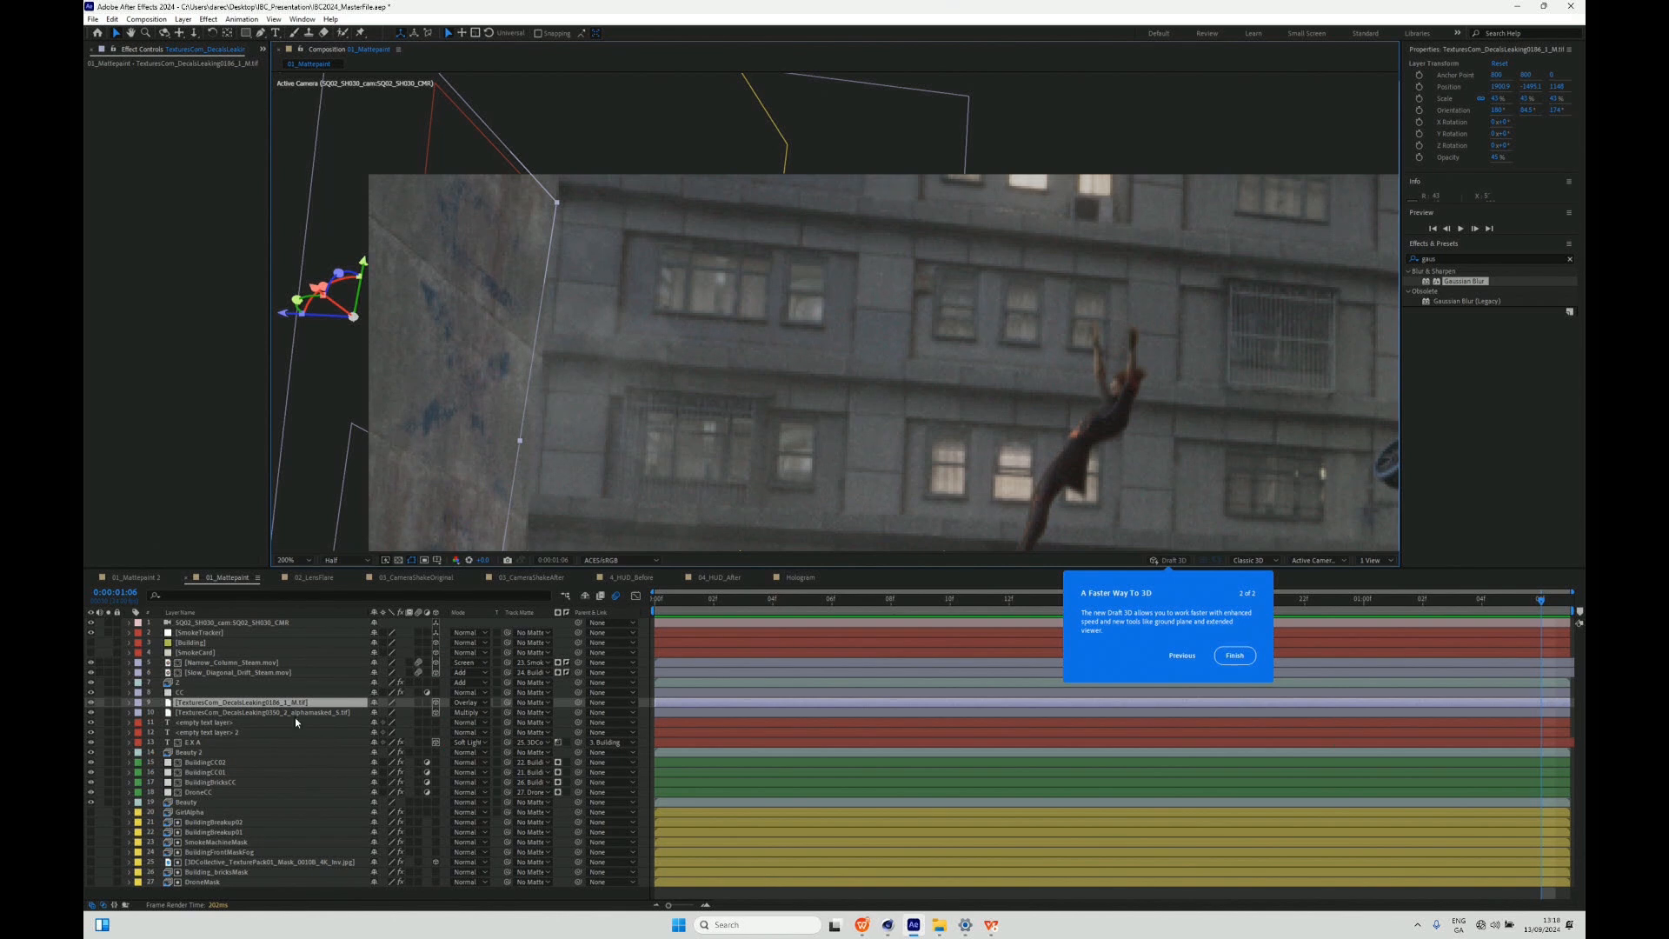
{"action": "left_click", "coordinate": [92, 703]}
{"action": "left_click", "coordinate": [93, 702]}
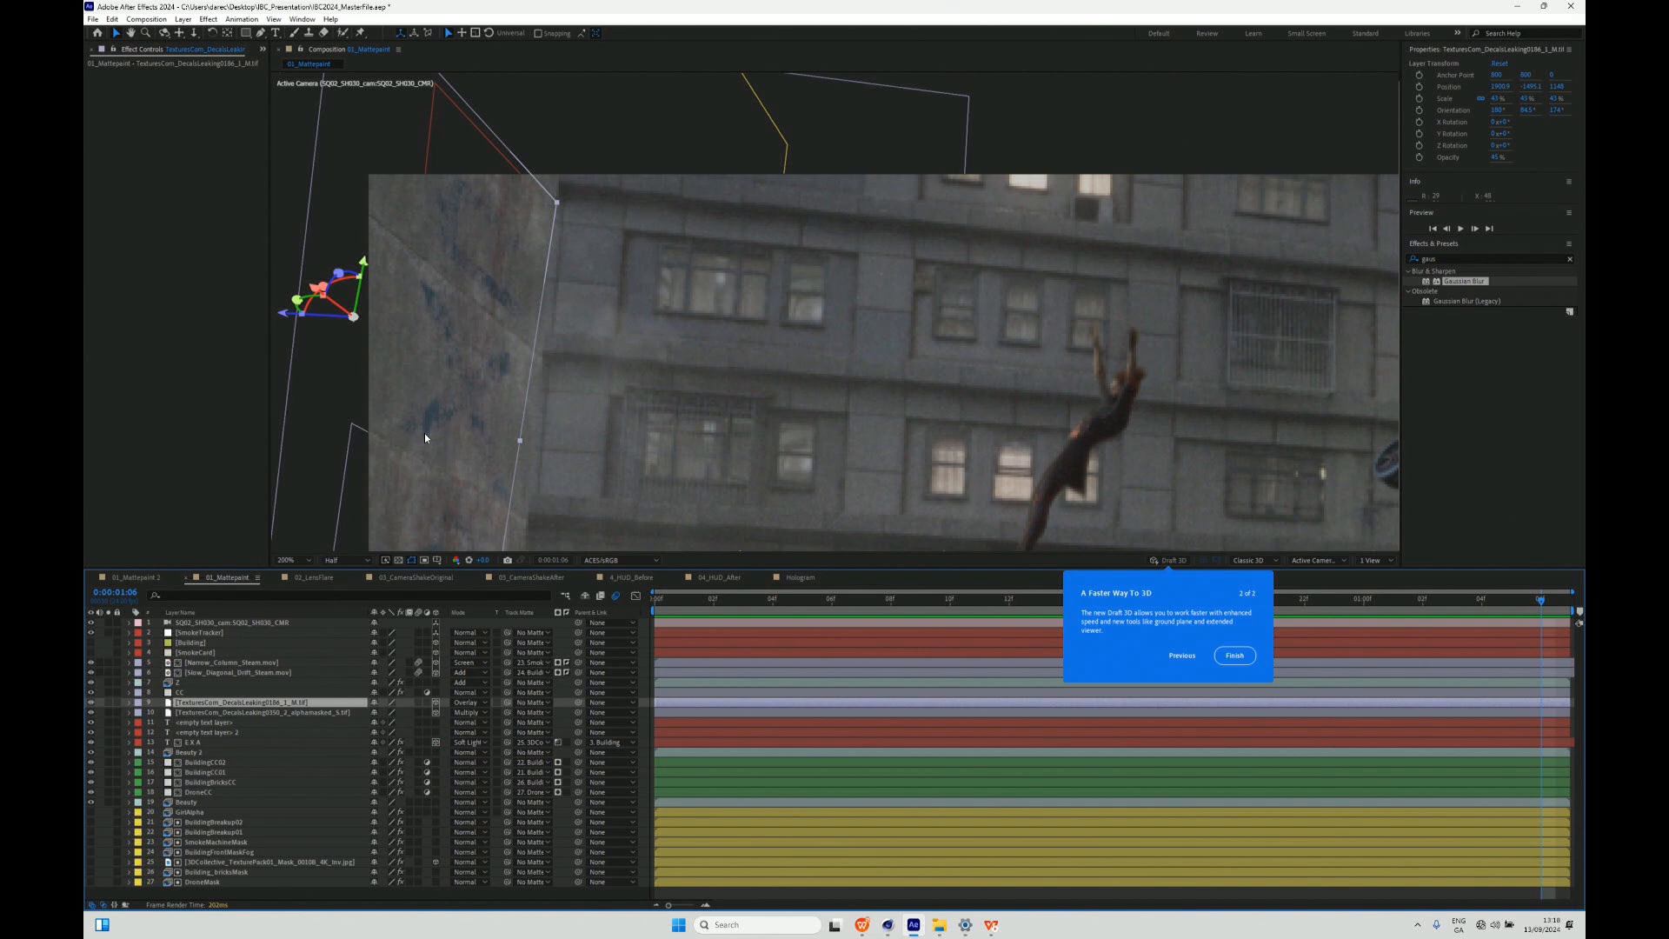
- Review the full composite and switch to the Maxon Presentation04 slides in WPS Presentation
{"action": "scroll", "coordinate": [548, 365], "scroll_direction": "down", "scroll_amount": 4}
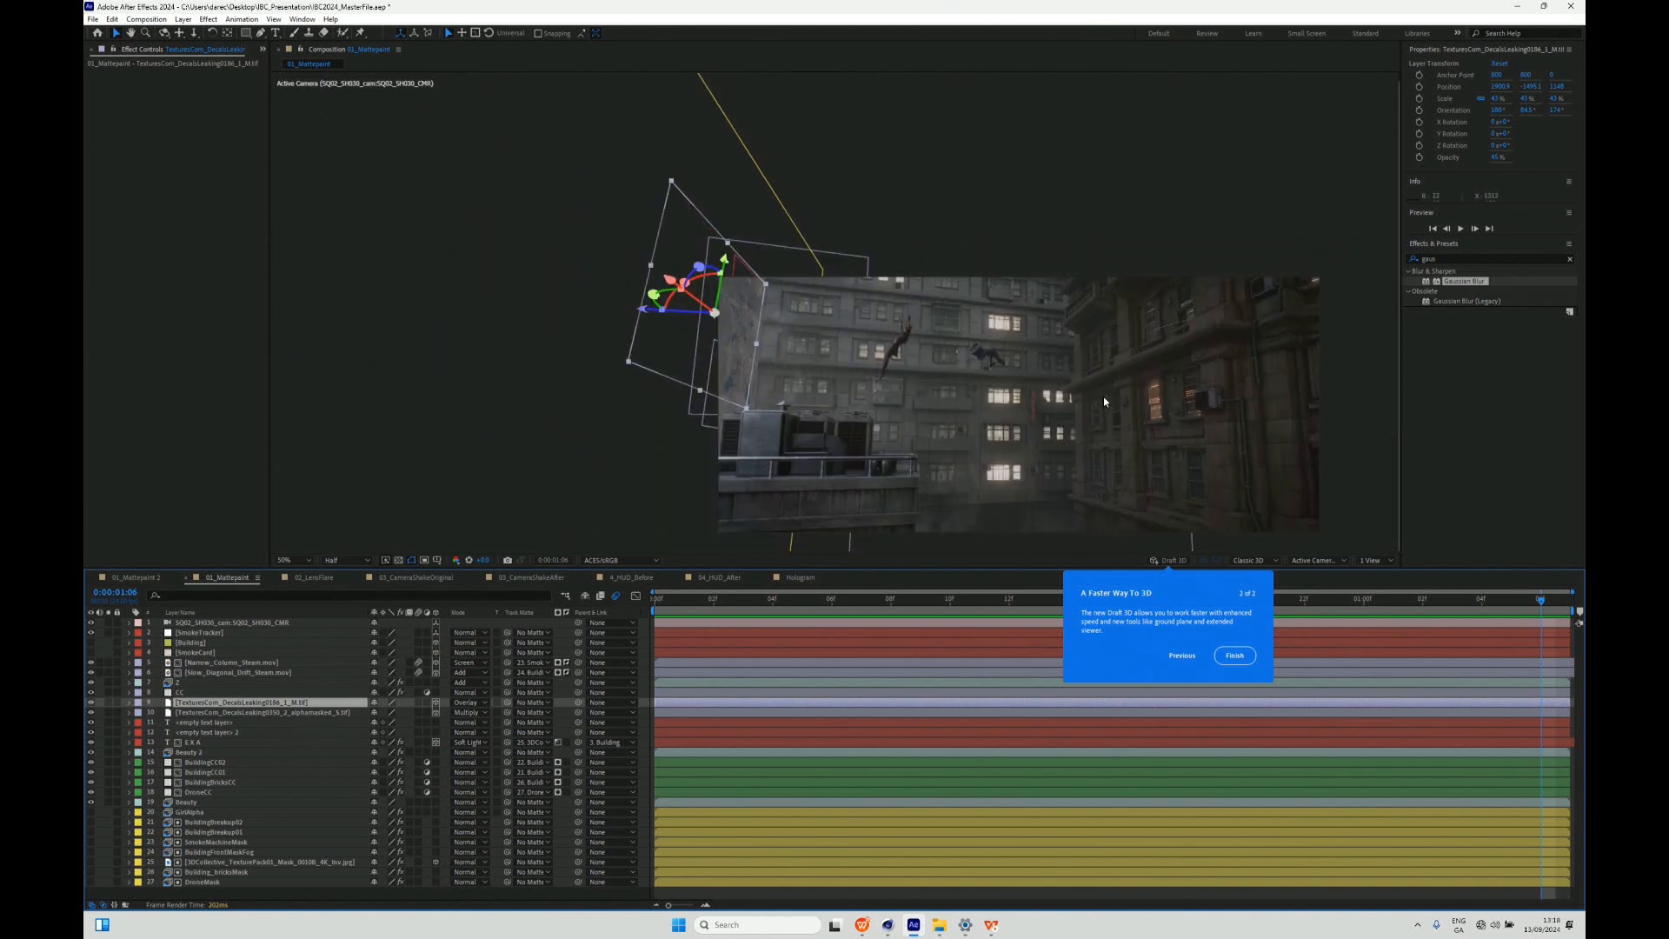
{"action": "scroll", "coordinate": [1081, 356], "scroll_direction": "up", "scroll_amount": 2}
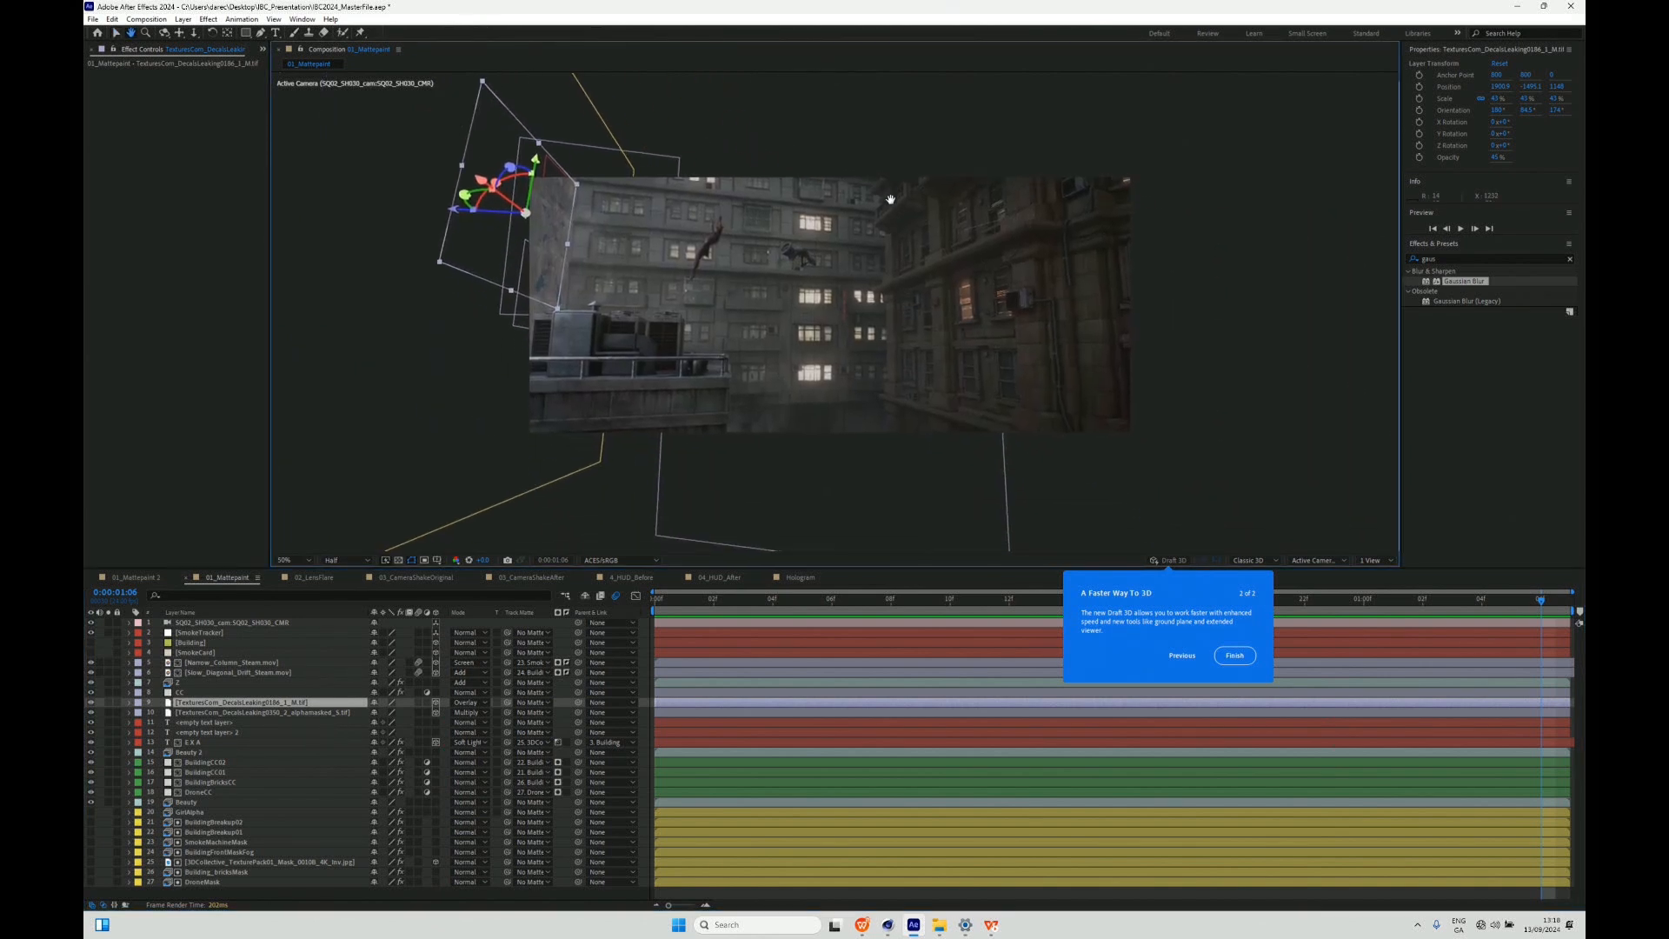
{"action": "left_click_drag", "start_coordinate": [965, 259], "coordinate": [967, 276]}
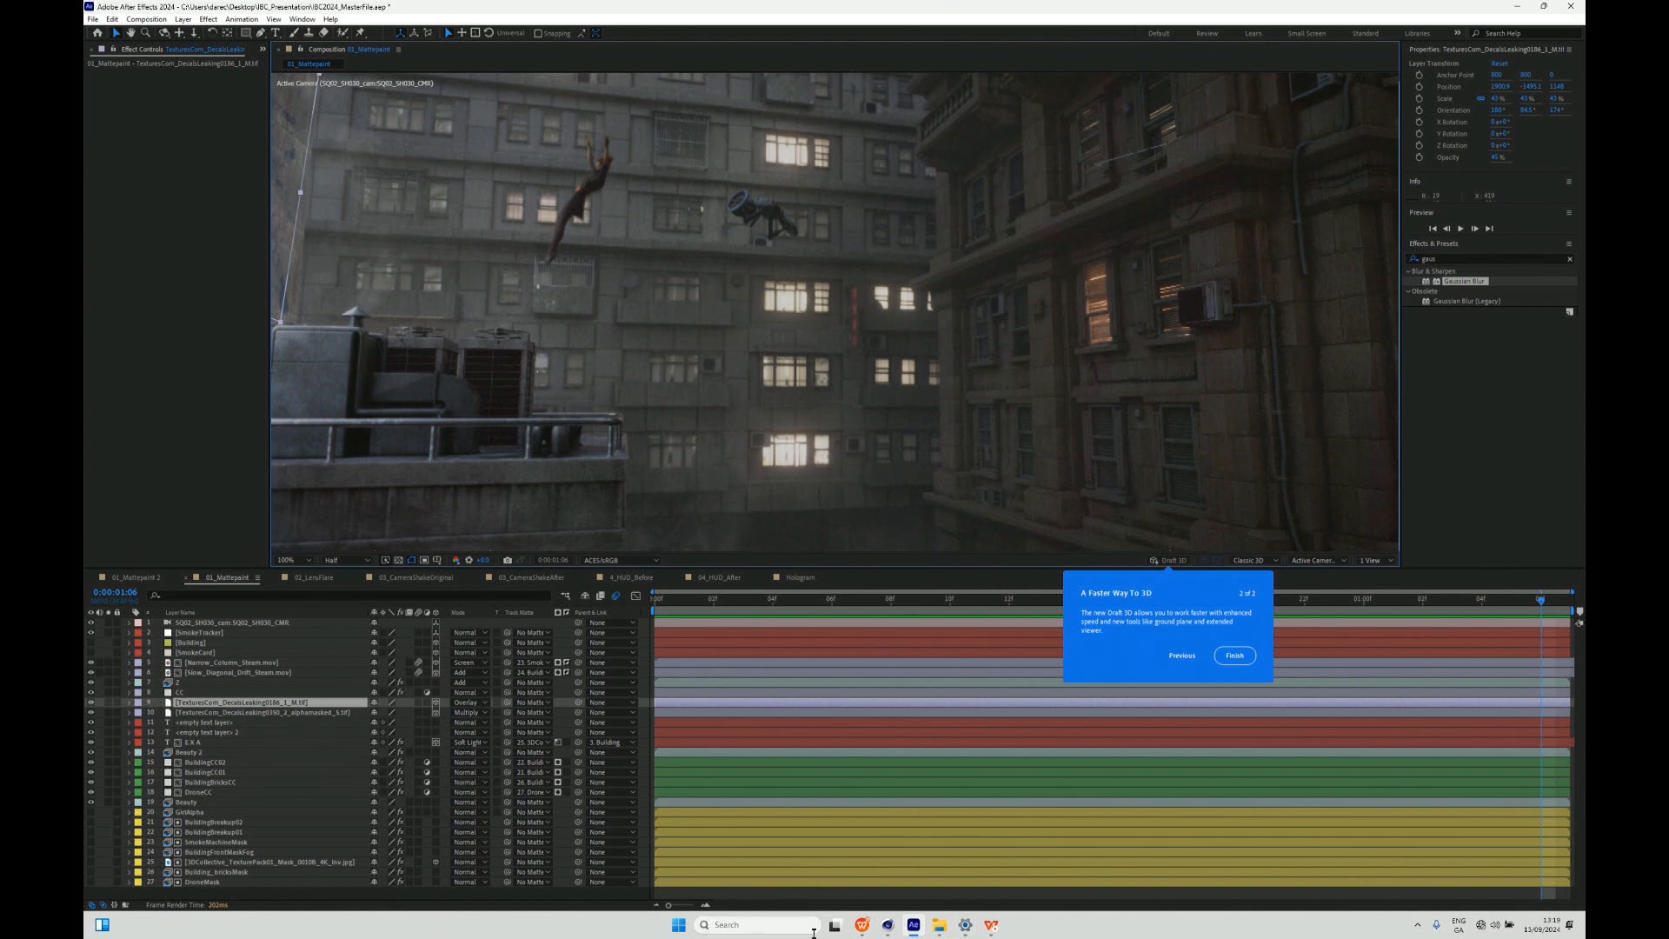
{"action": "left_click", "coordinate": [860, 926]}
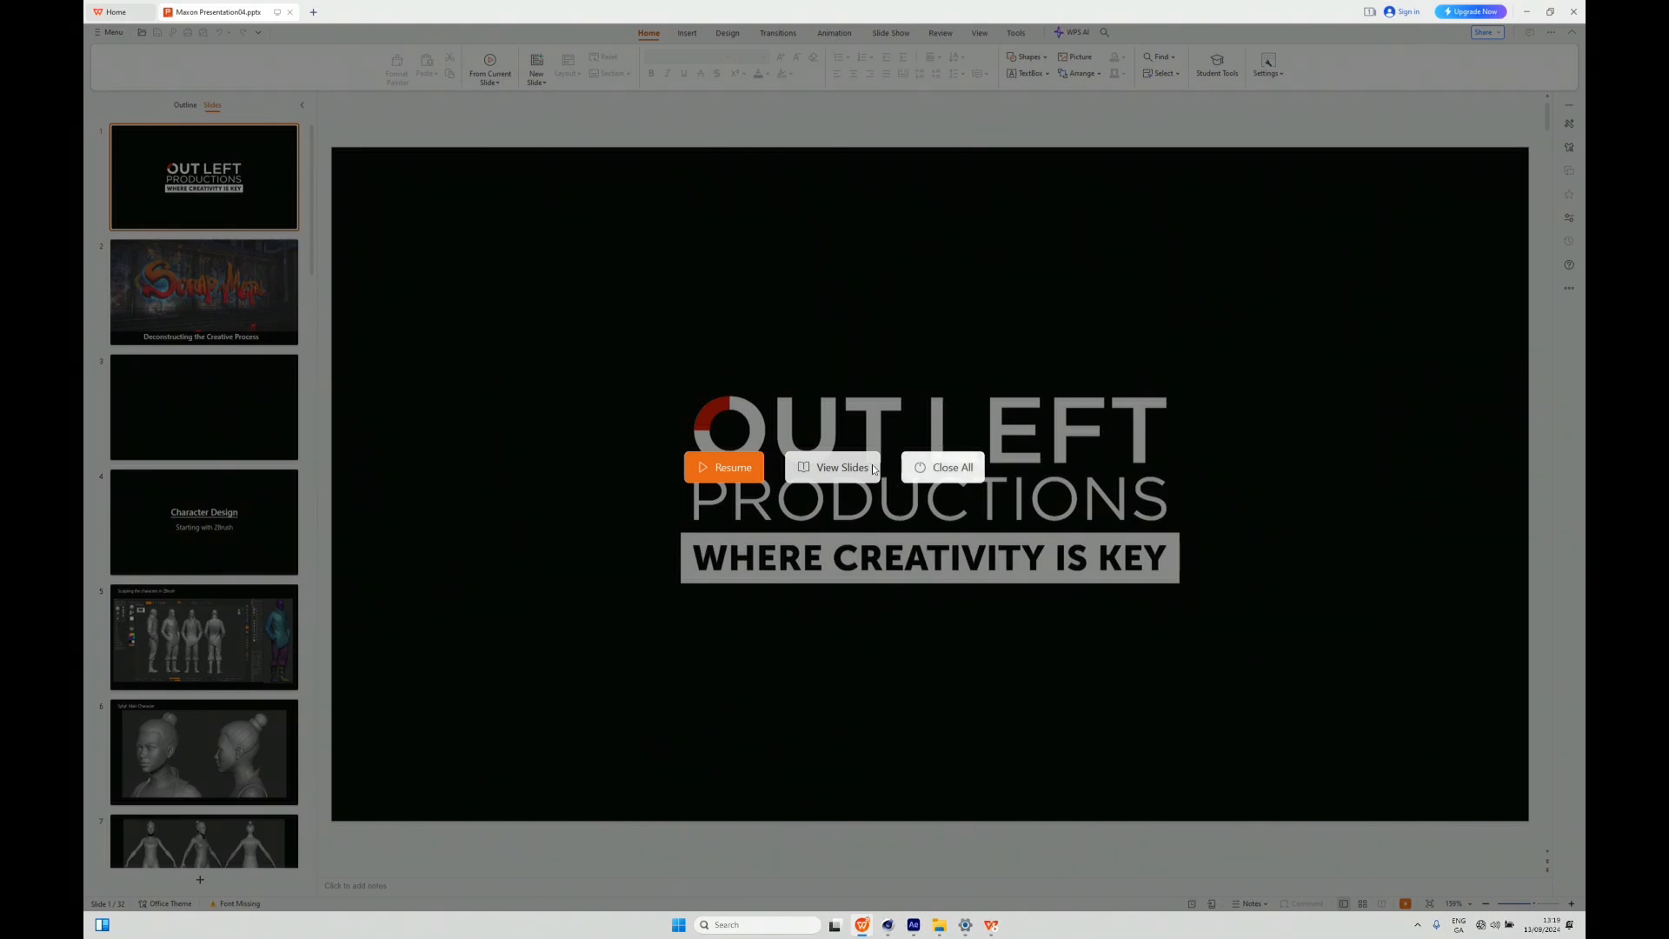
- Resume the paused slide show and view the Cinema 4D clip showing the SmokeCard, Building and camera setup
{"action": "left_click", "coordinate": [723, 470]}
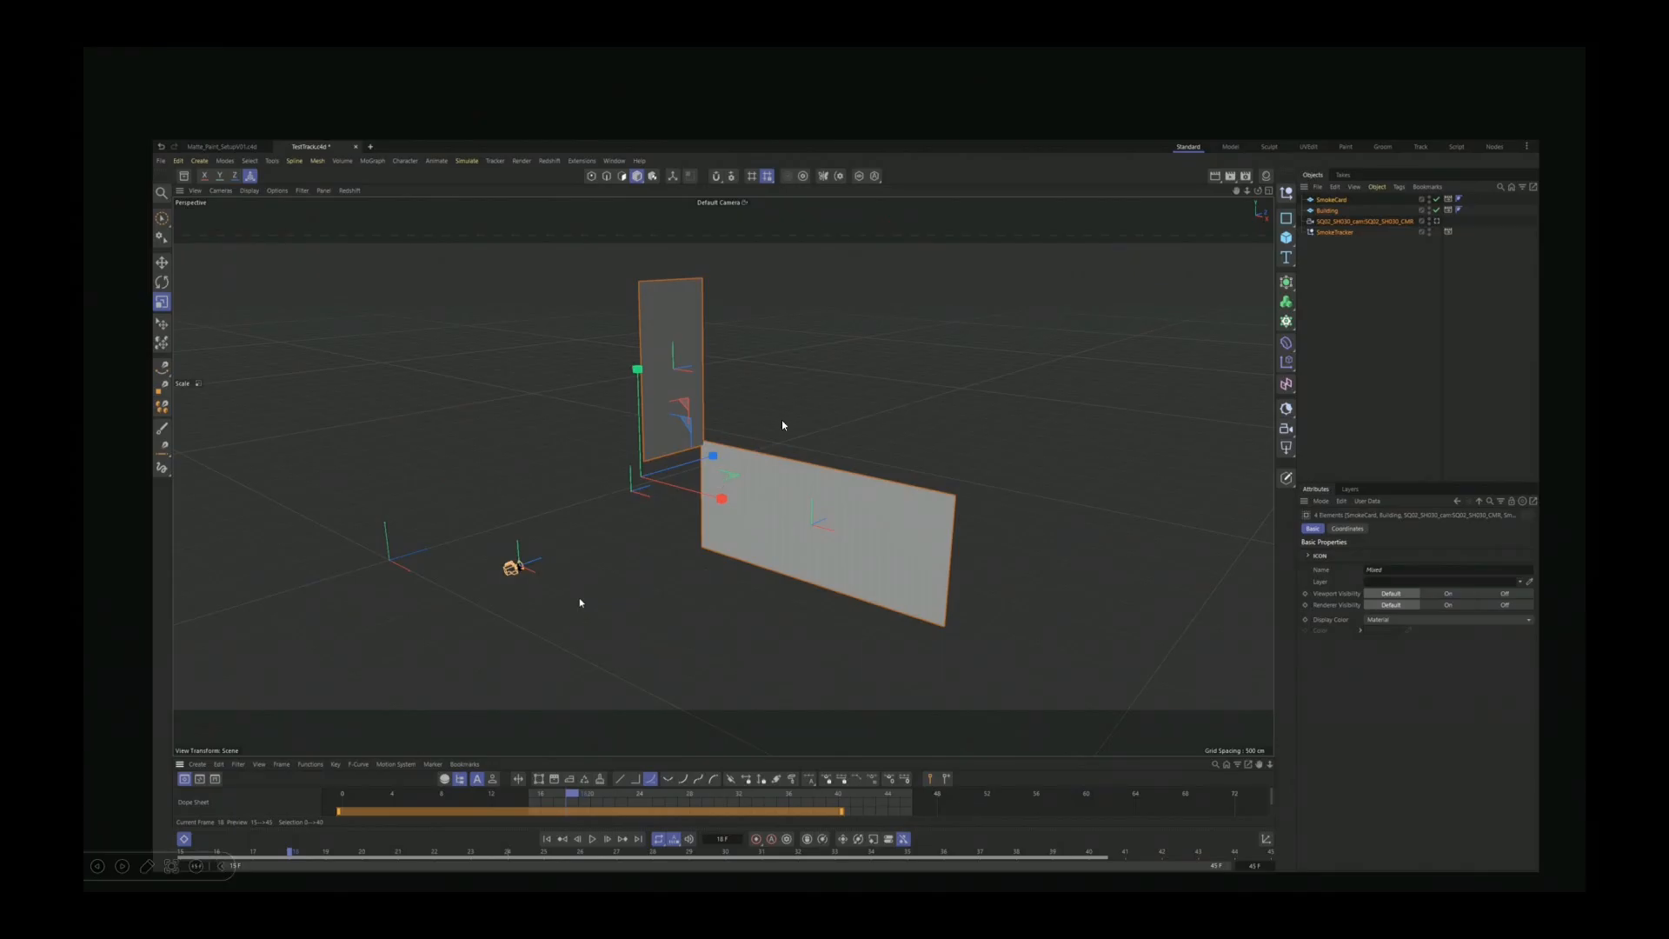
{"action": "left_click", "coordinate": [770, 446]}
{"action": "left_click", "coordinate": [771, 450]}
{"action": "left_click", "coordinate": [772, 451]}
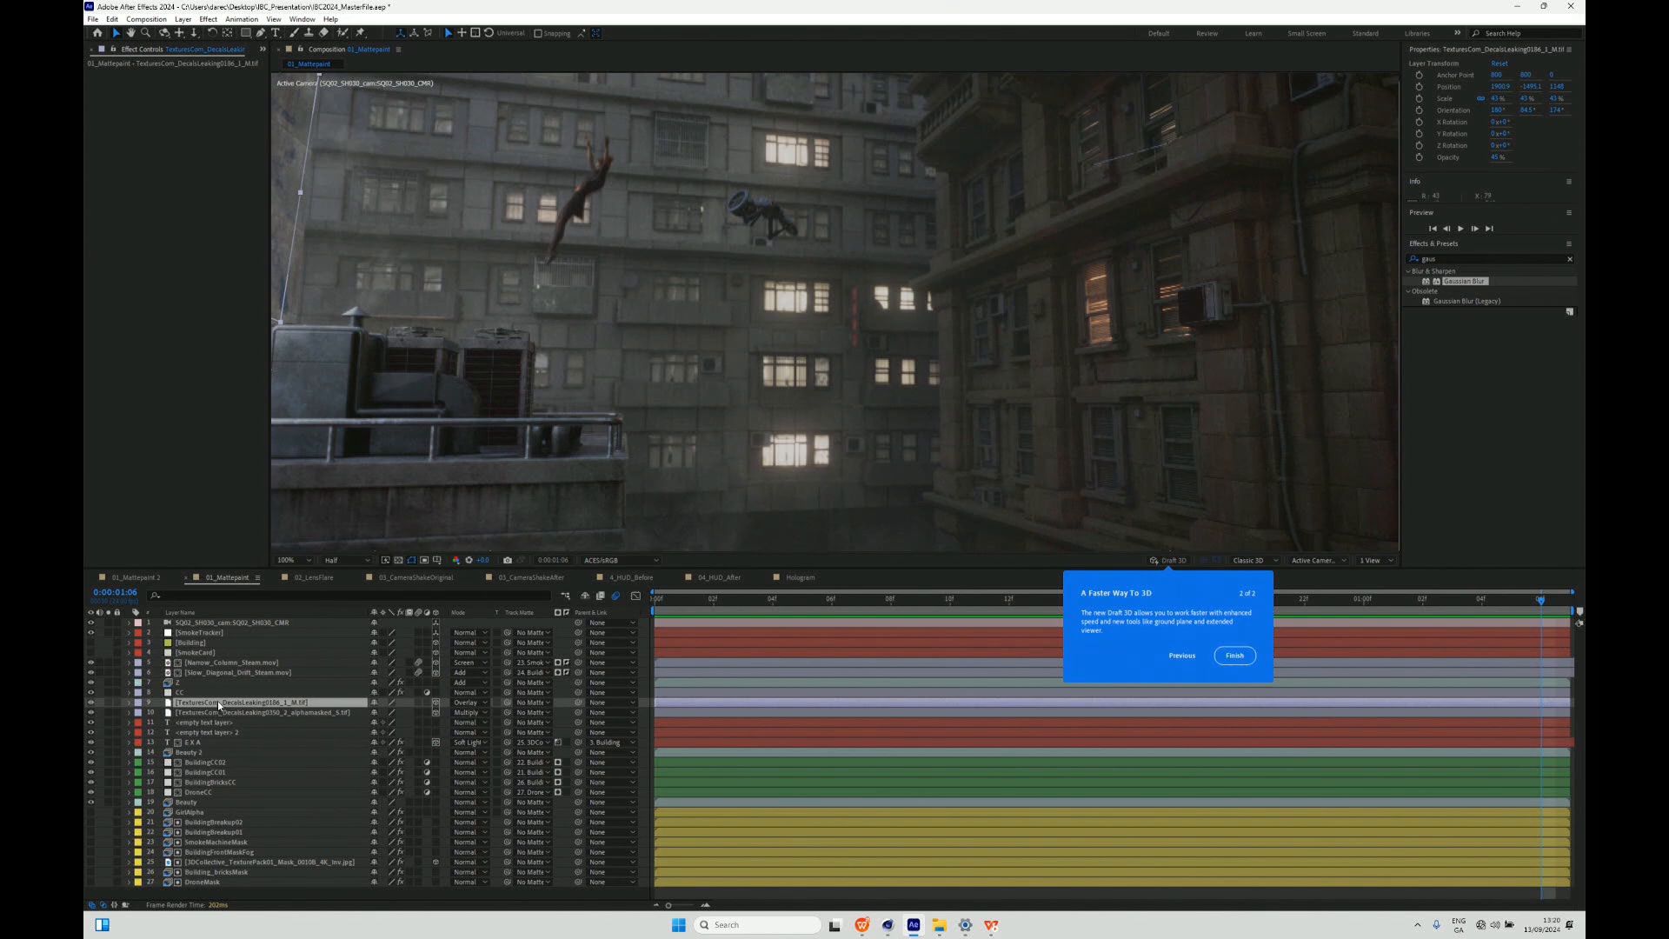
- In After Effects, inspect the CC layer's effects, expanding Lumetri Color's Creative settings and widening the effect controls to read the Look name
{"action": "left_click", "coordinate": [184, 692]}
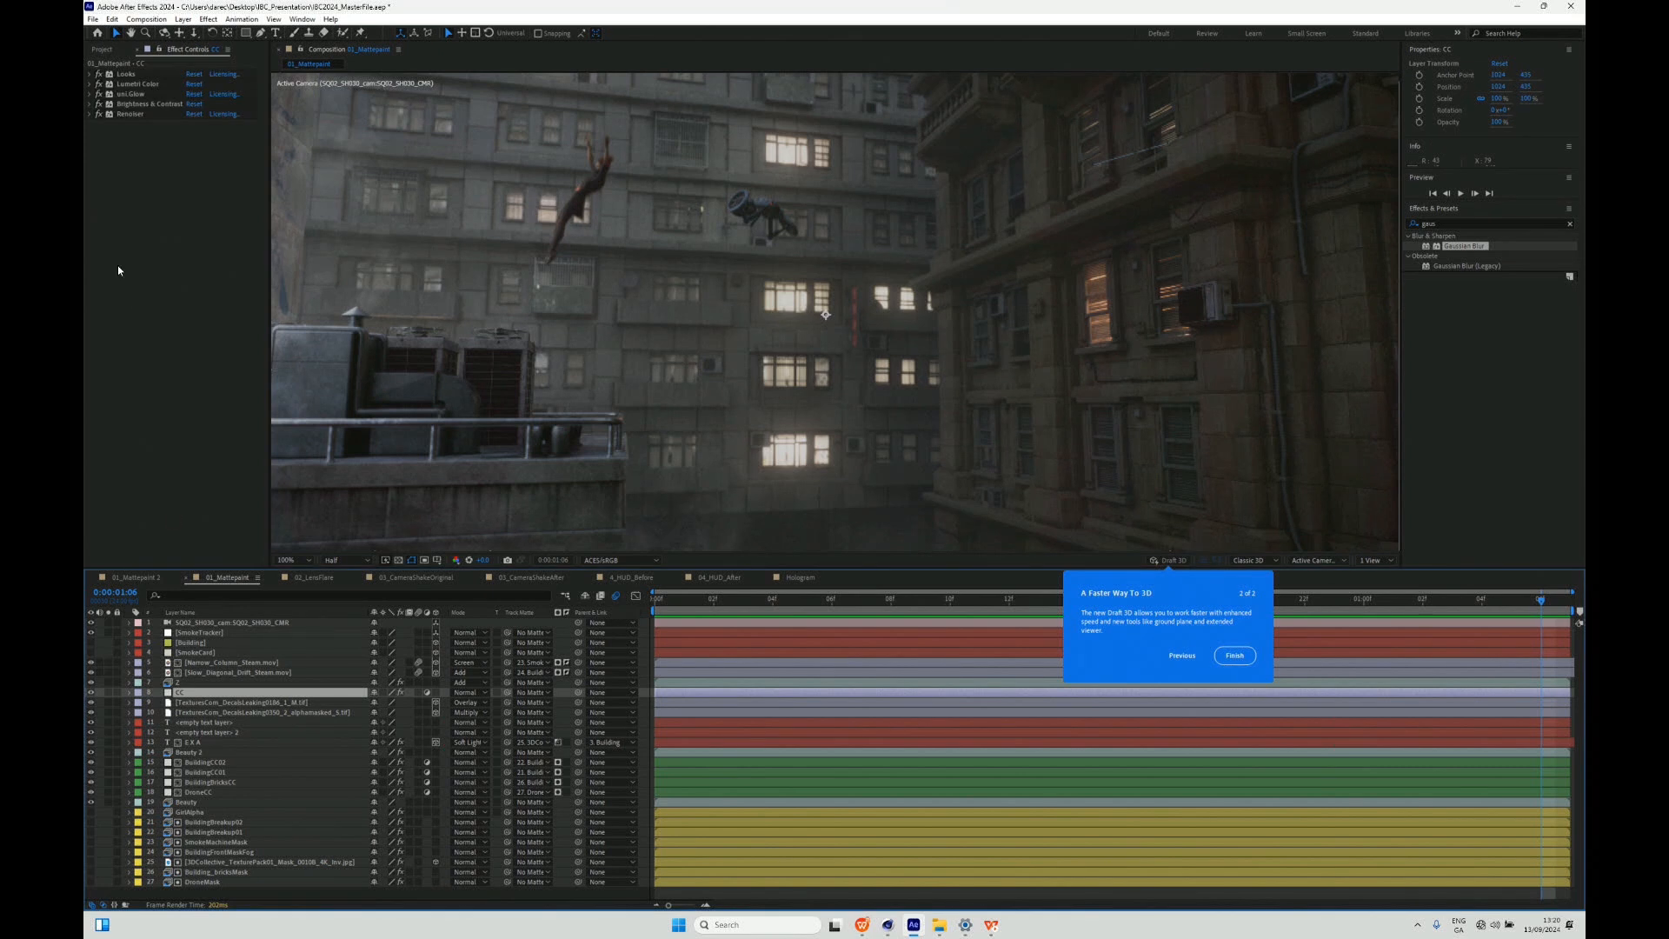
{"action": "left_click", "coordinate": [144, 93]}
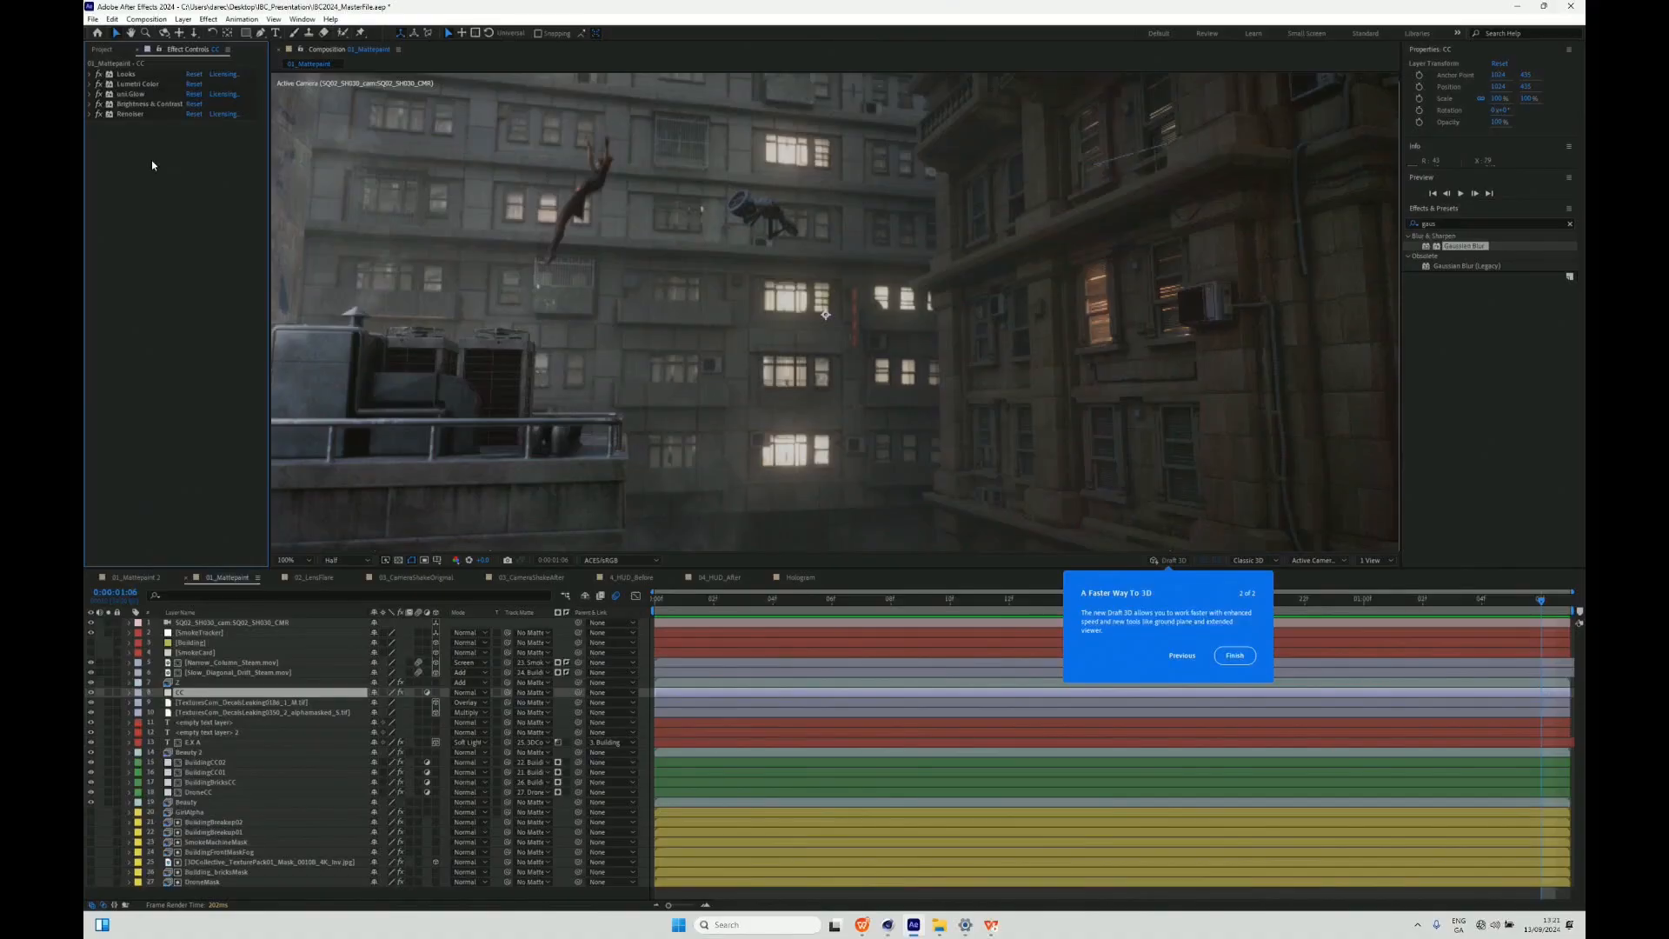
{"action": "left_click", "coordinate": [90, 85]}
{"action": "left_click", "coordinate": [100, 103]}
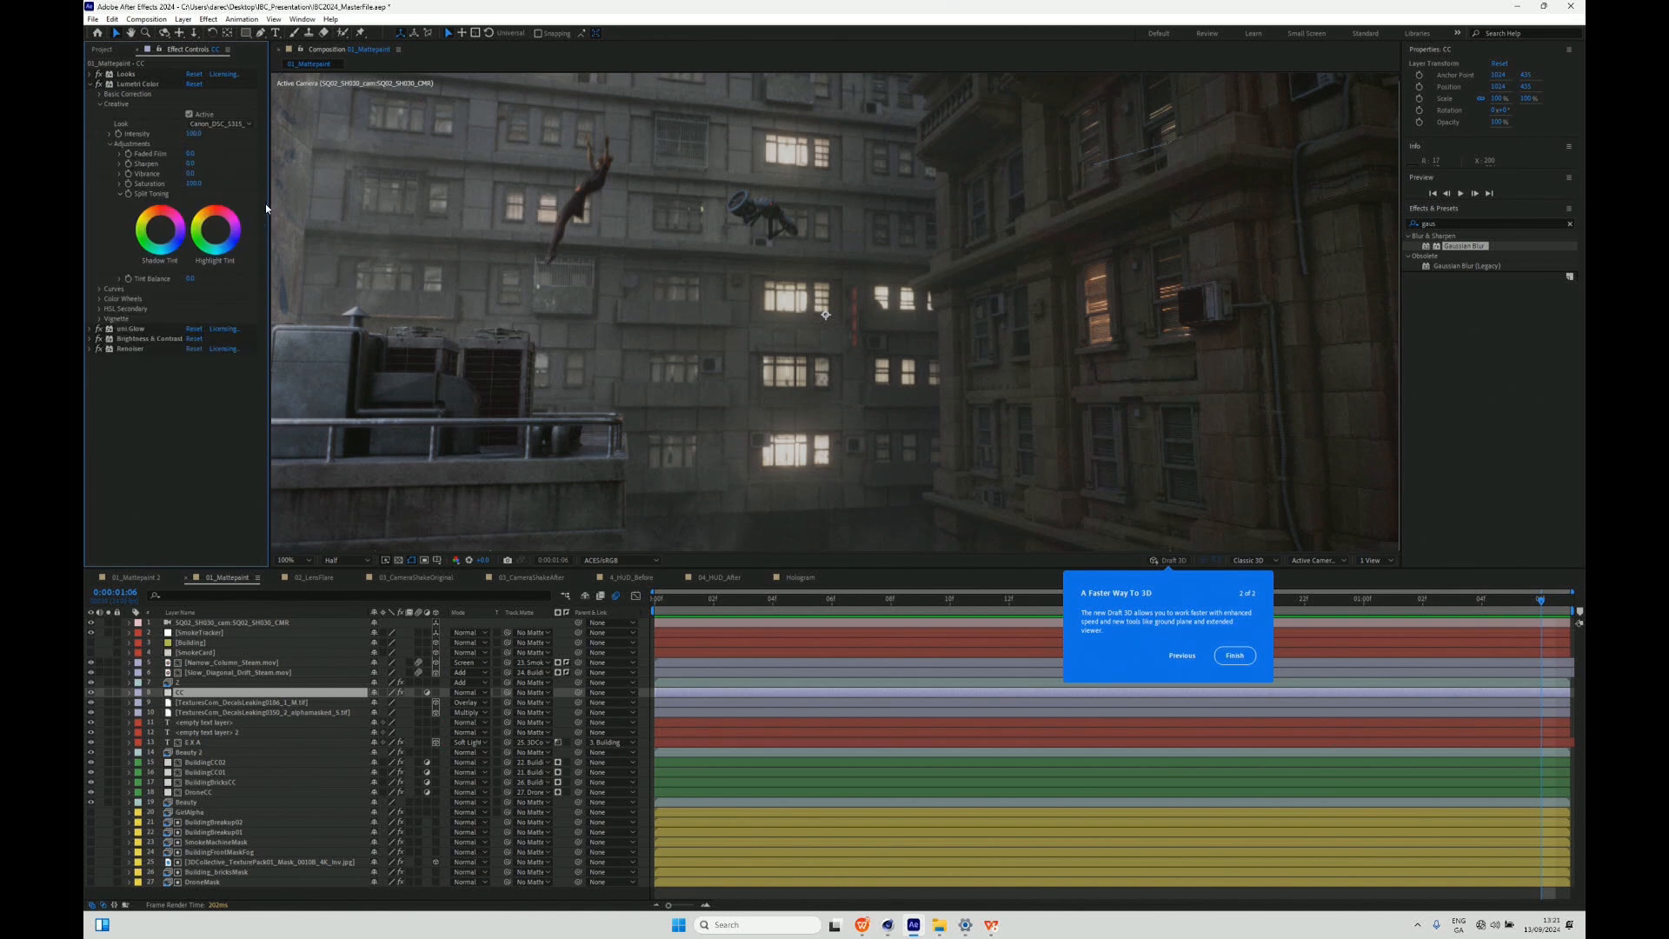
{"action": "left_click_drag", "start_coordinate": [269, 209], "coordinate": [365, 210]}
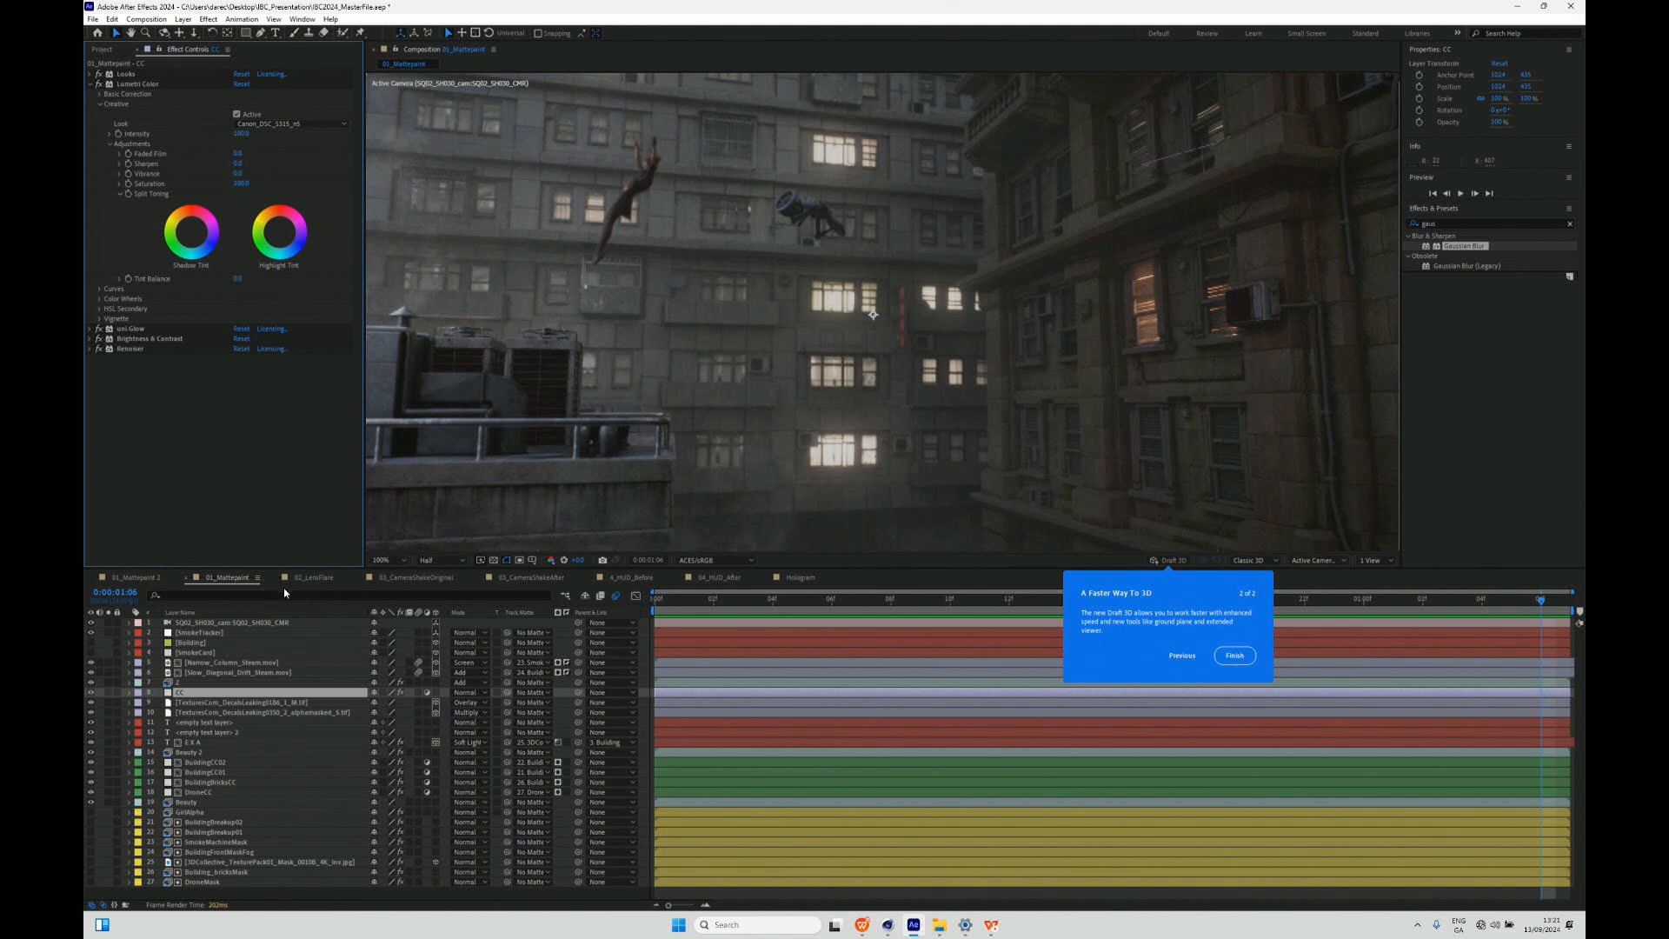
- Switch back to the Maxon Presentation04 slides in WPS Presentation and resume the slide show to view the composited building shot
{"action": "left_click", "coordinate": [862, 924]}
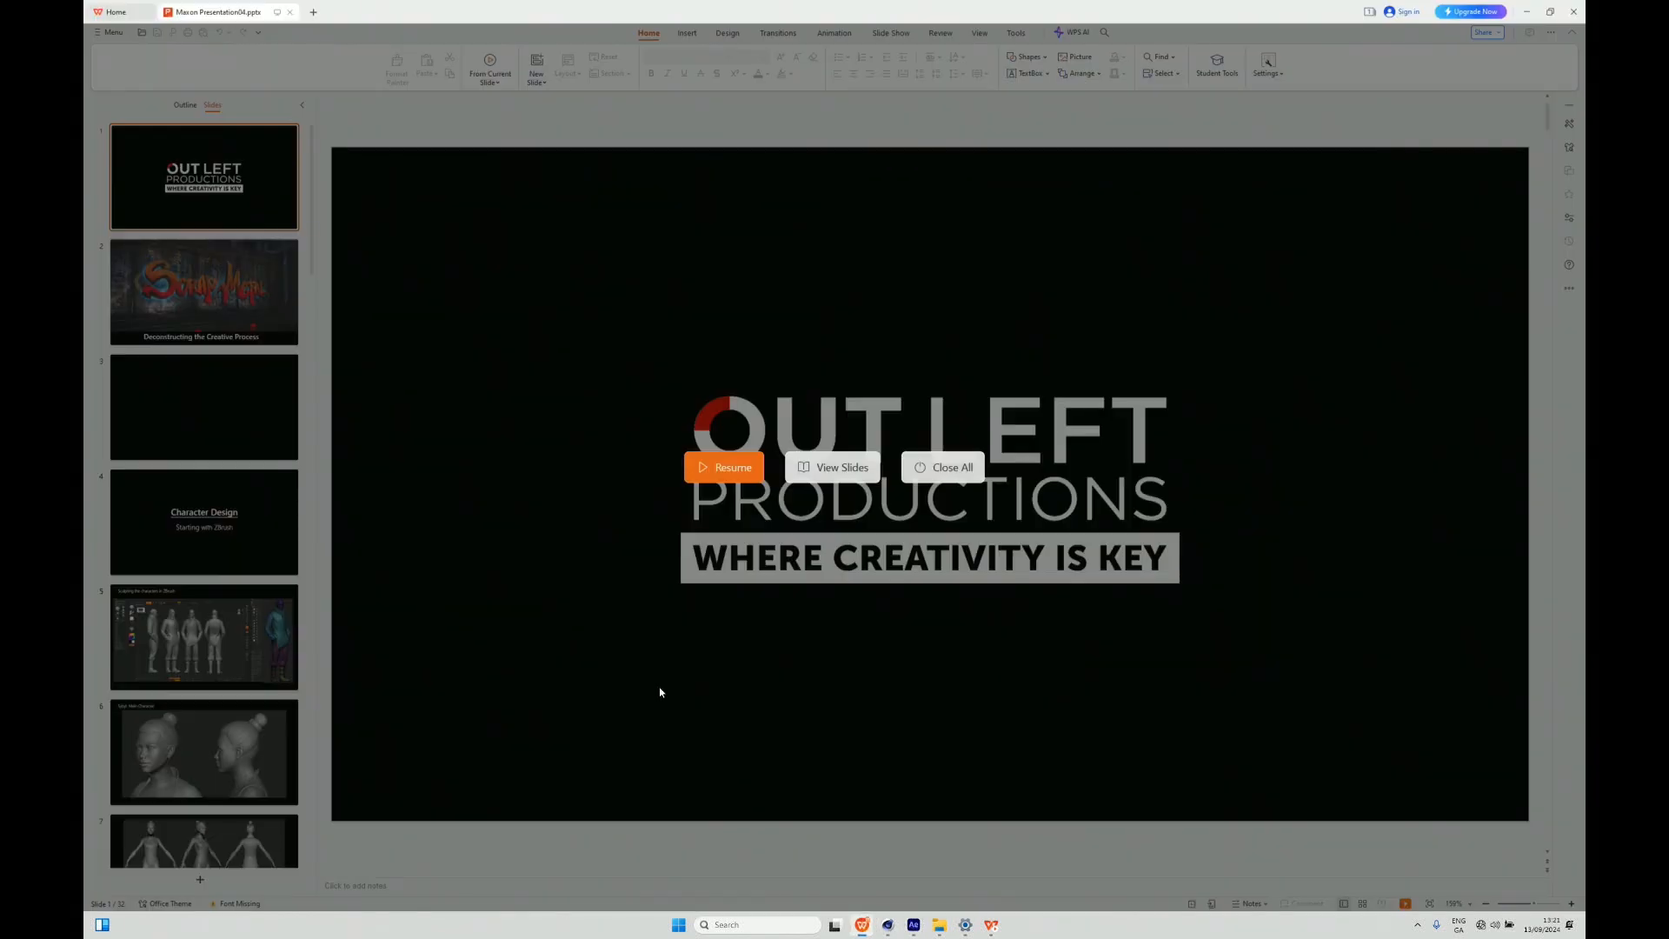
{"action": "left_click", "coordinate": [739, 476]}
{"action": "left_click", "coordinate": [297, 574]}
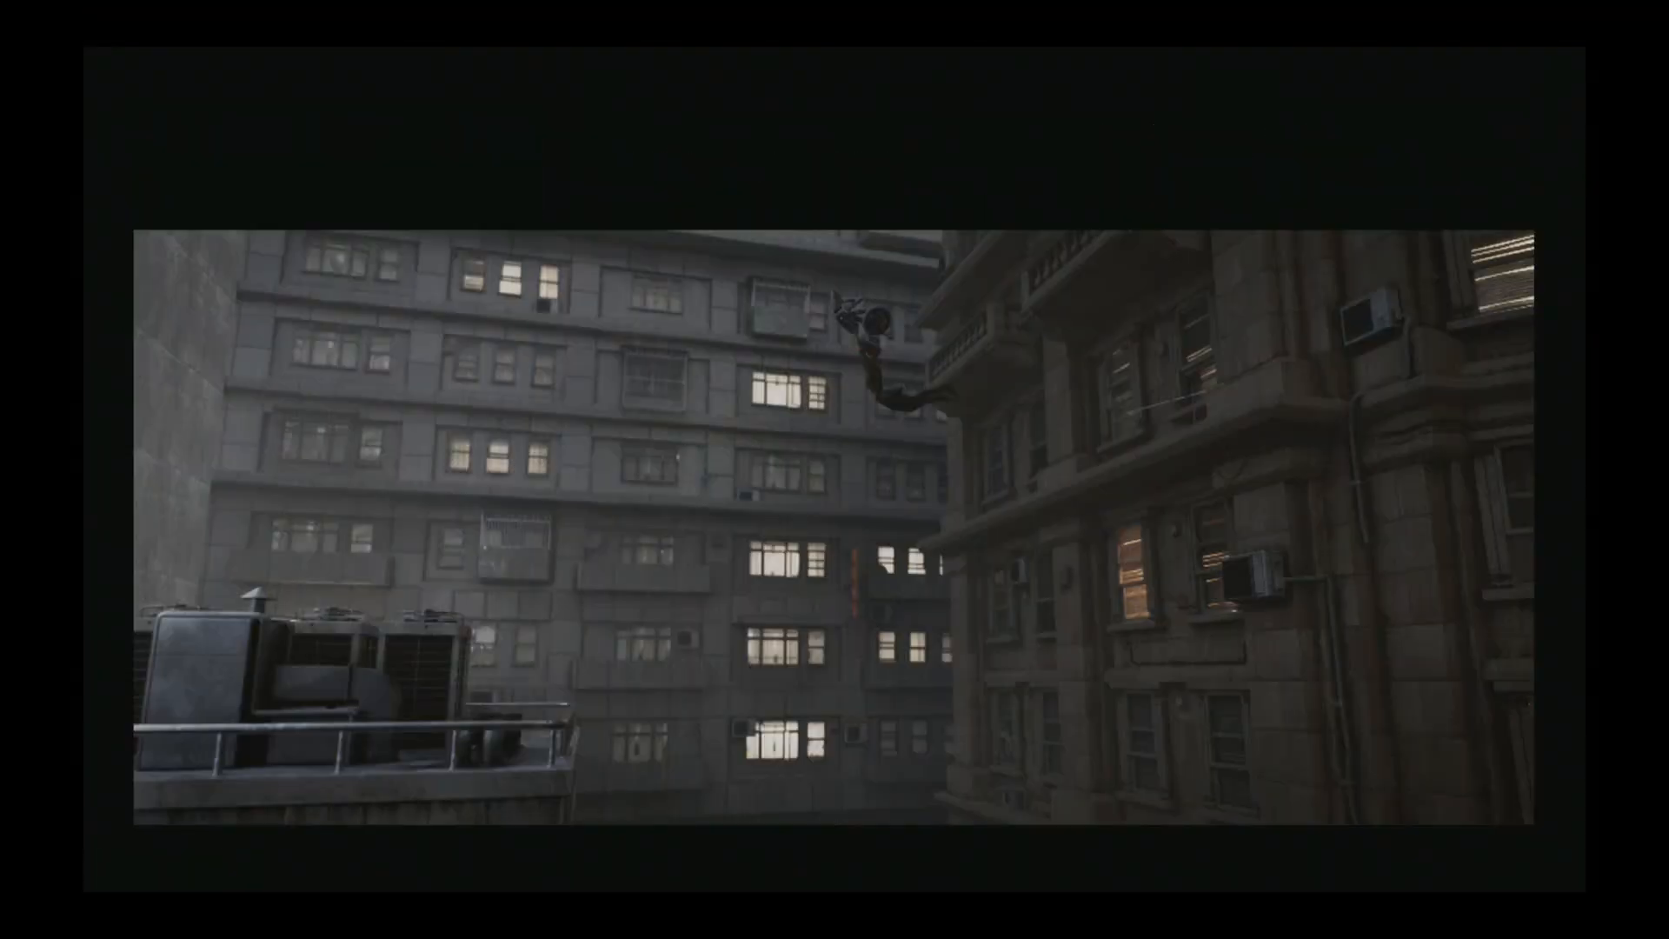
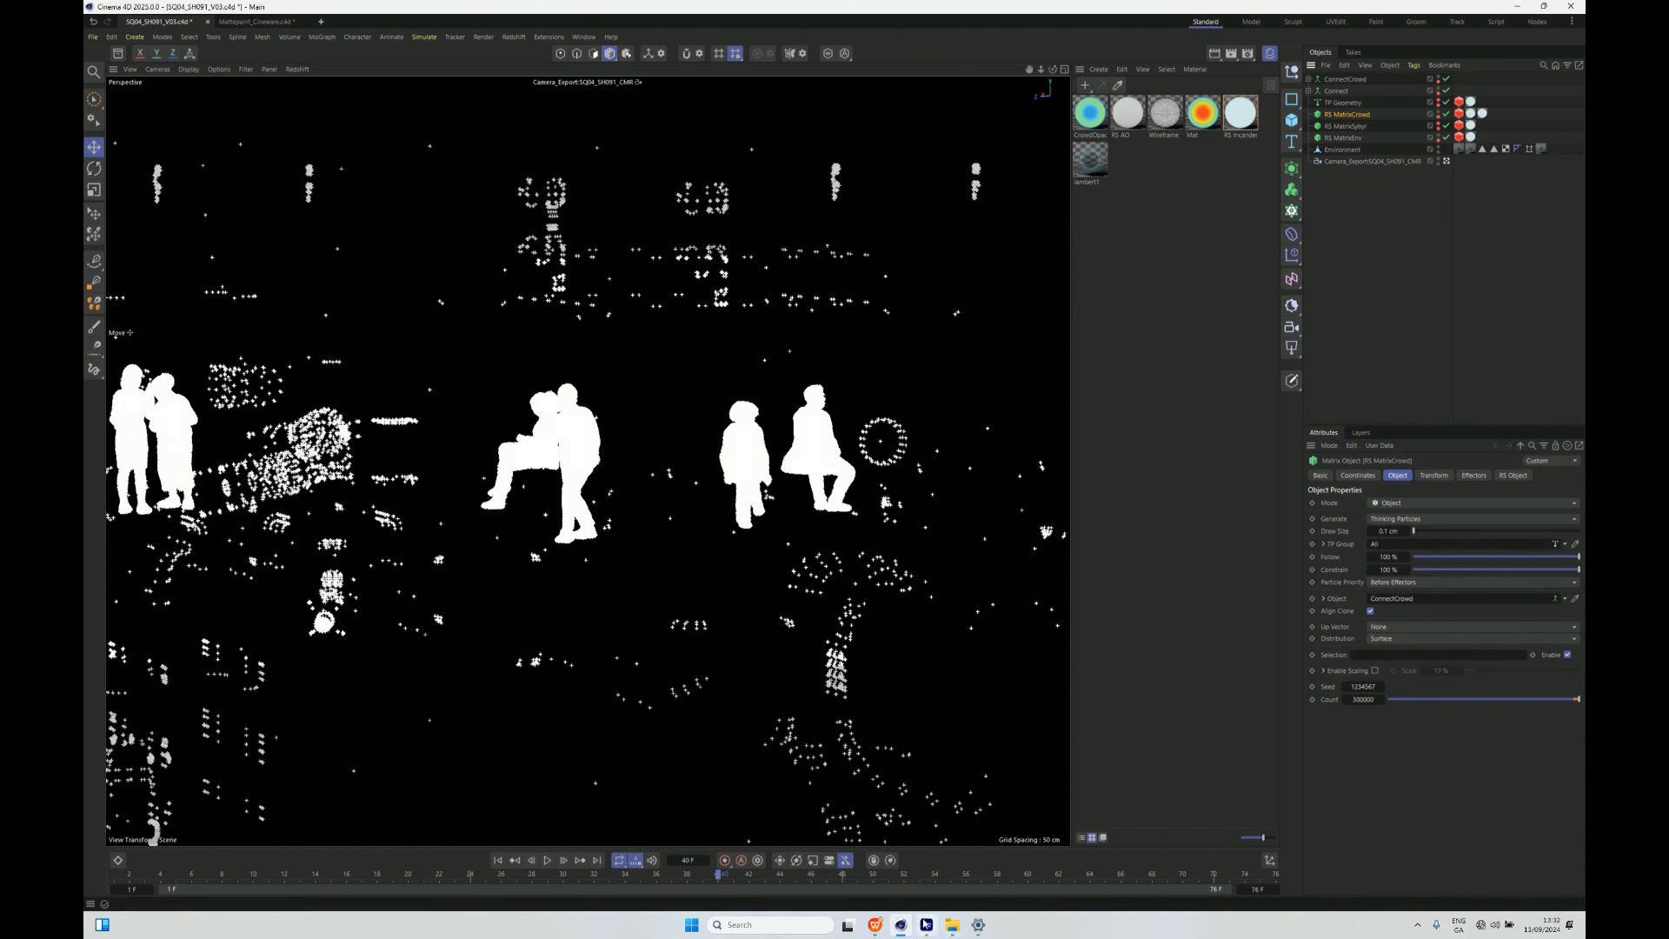
- Open the Redshift RenderView in Cinema 4D and reposition its window over the viewport
{"action": "mouse_move", "coordinate": [900, 928]}
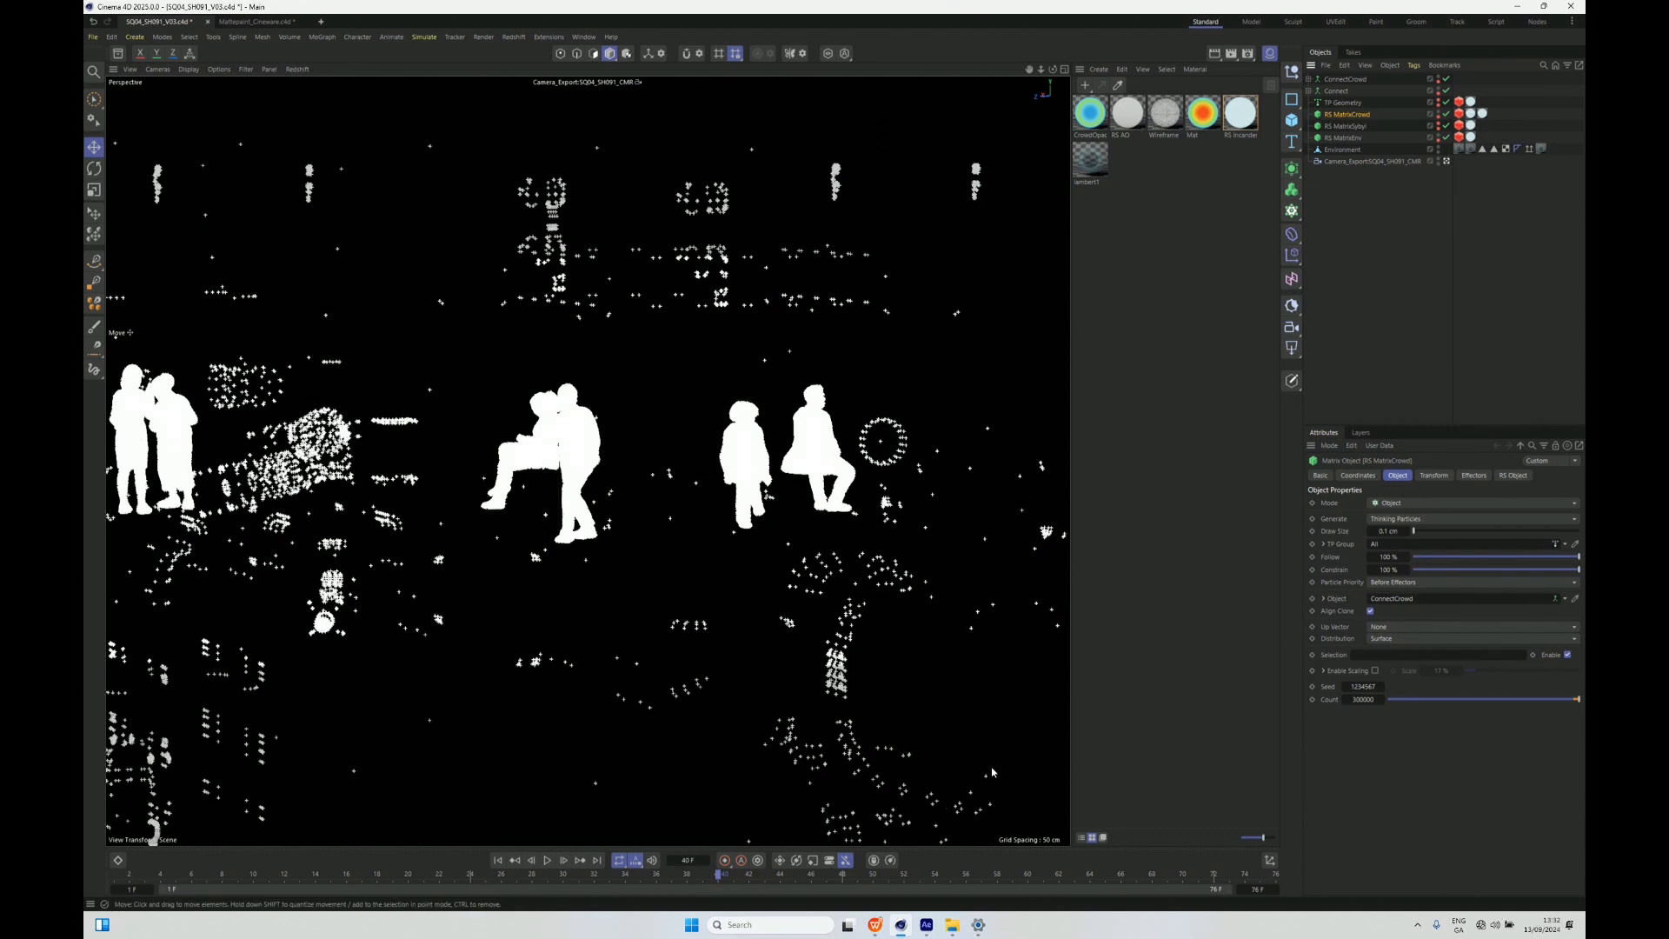
{"action": "left_click", "coordinate": [514, 36]}
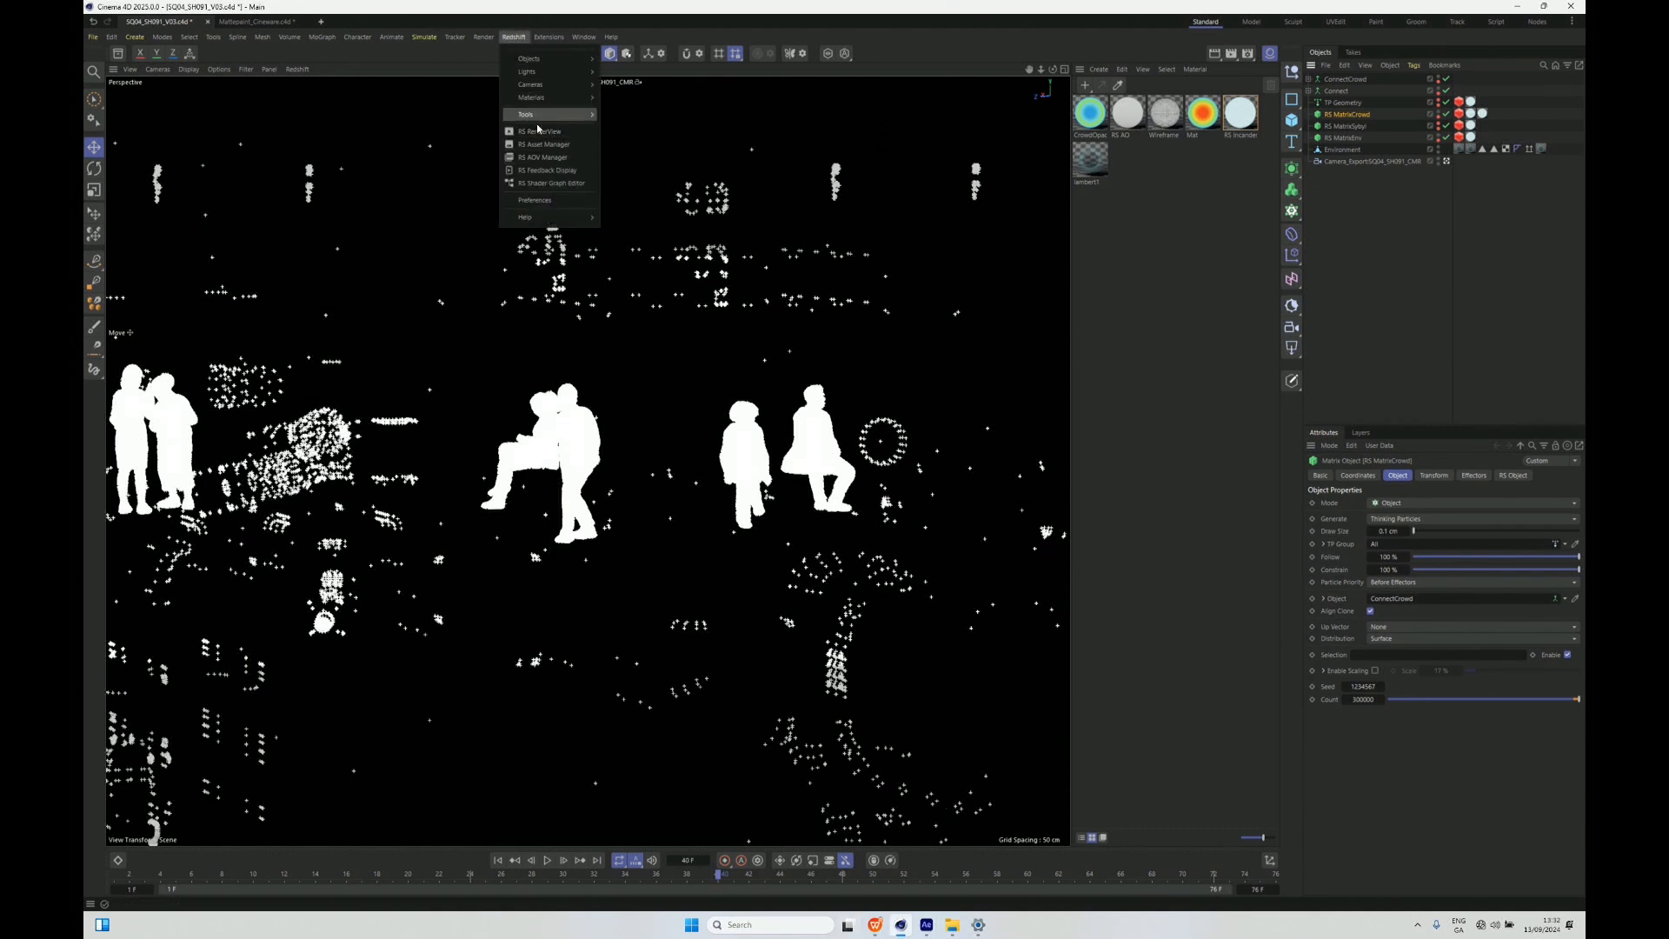
{"action": "left_click", "coordinate": [539, 132]}
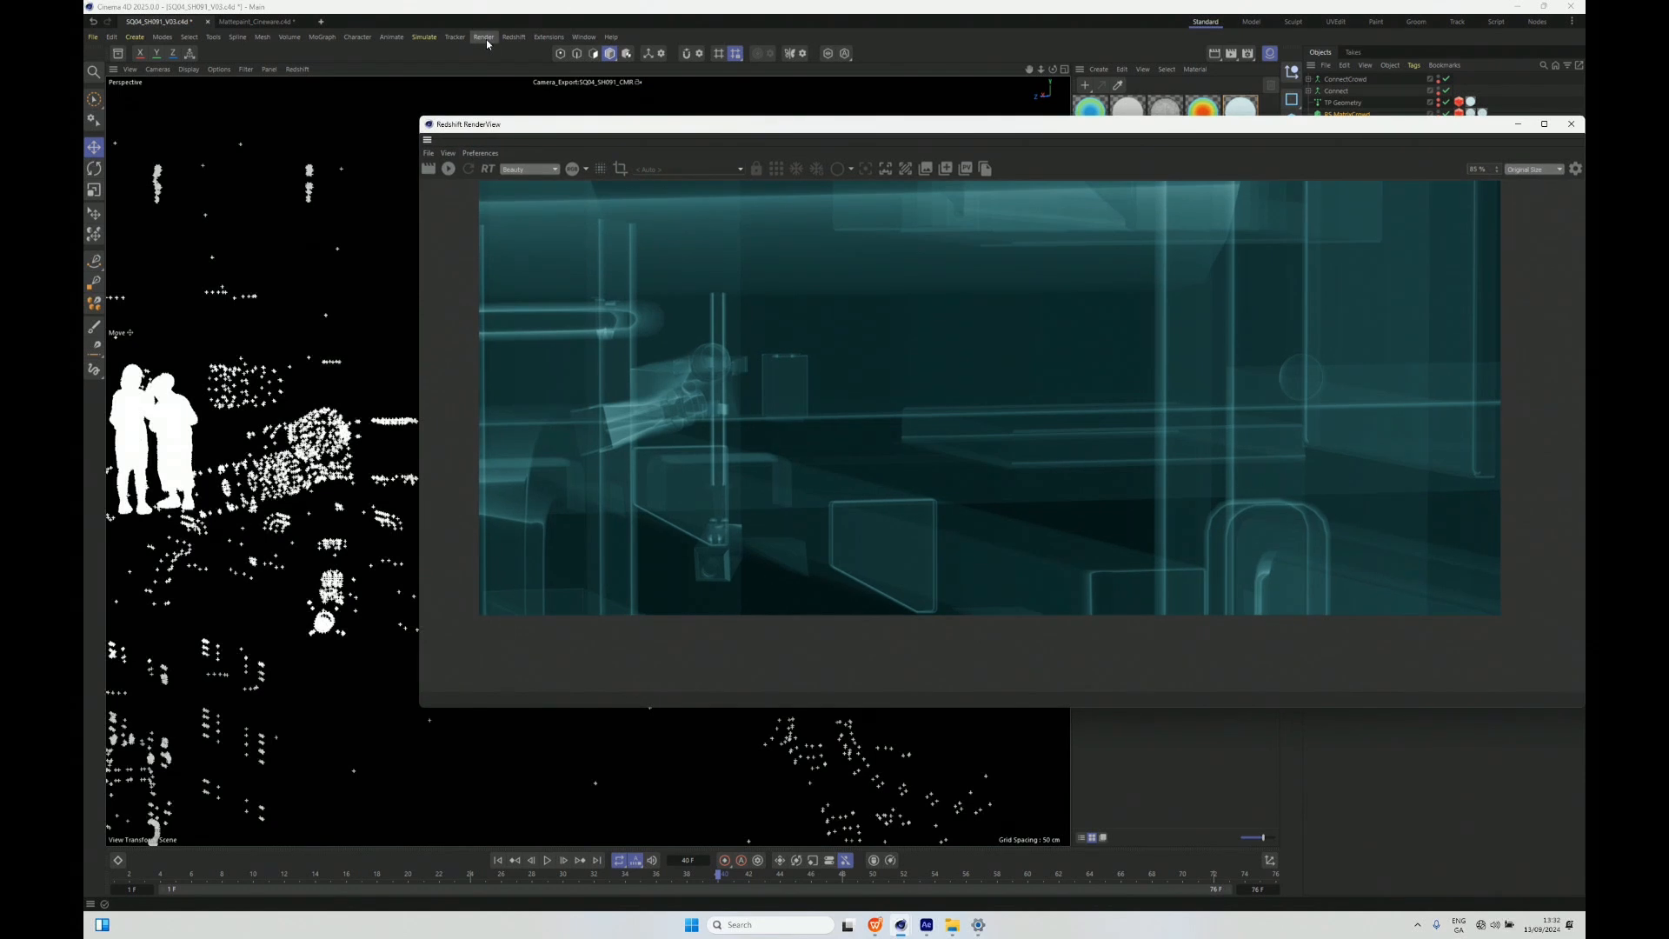
{"action": "left_click_drag", "start_coordinate": [1073, 117], "coordinate": [794, 55]}
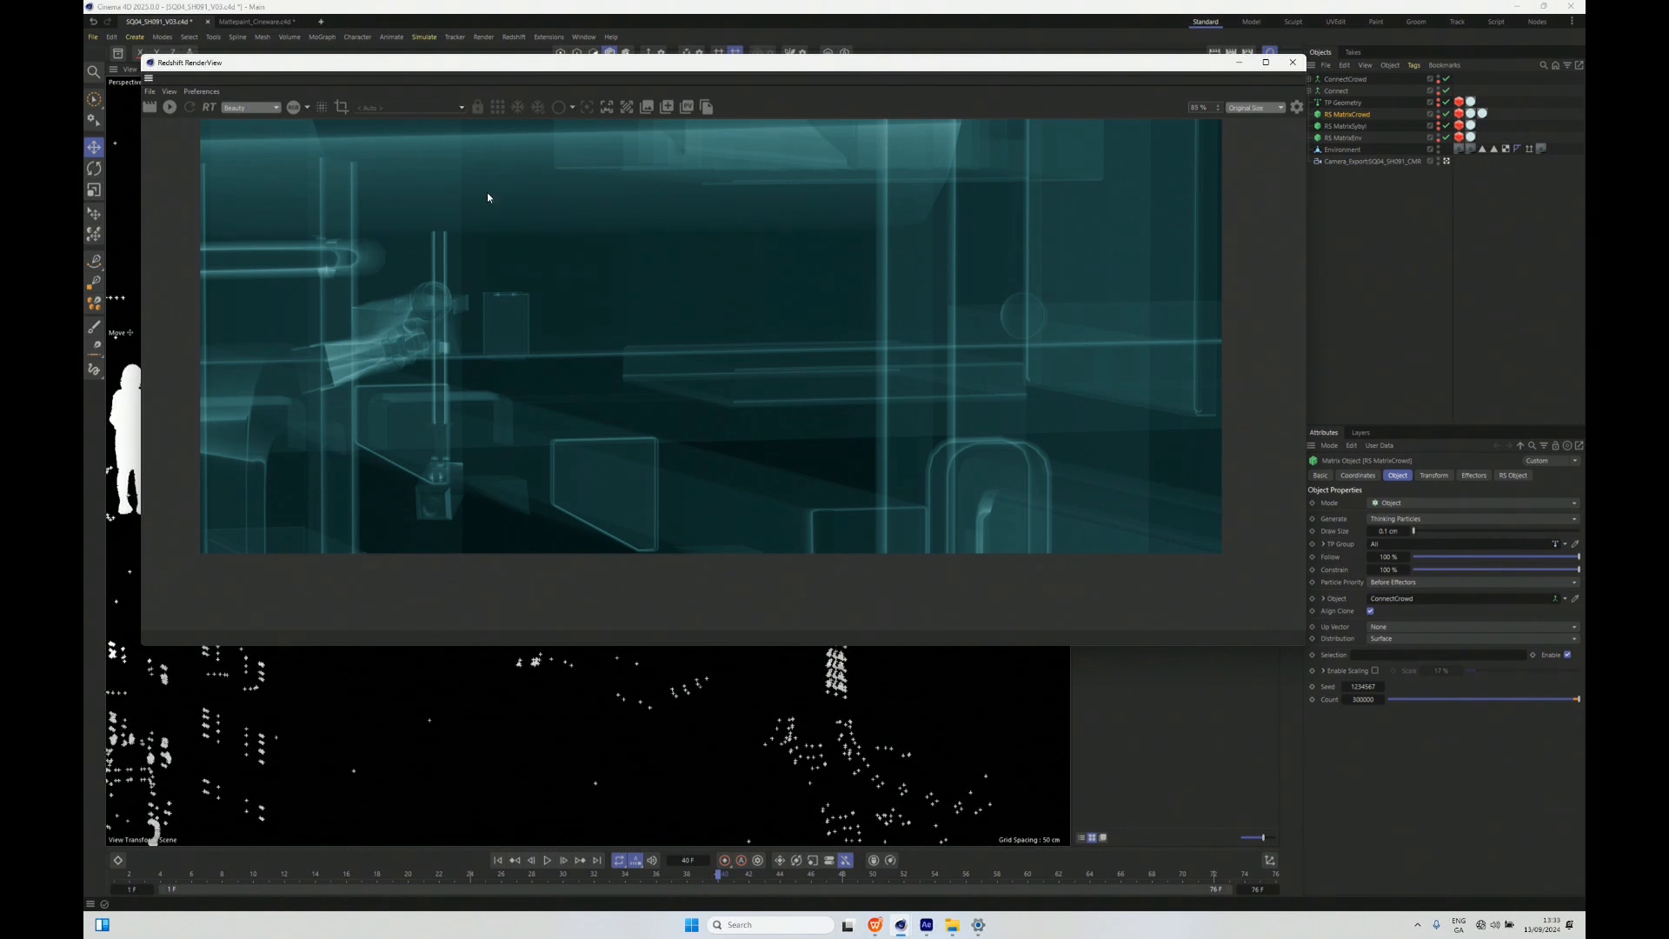
{"action": "left_click_drag", "start_coordinate": [370, 71], "coordinate": [360, 87]}
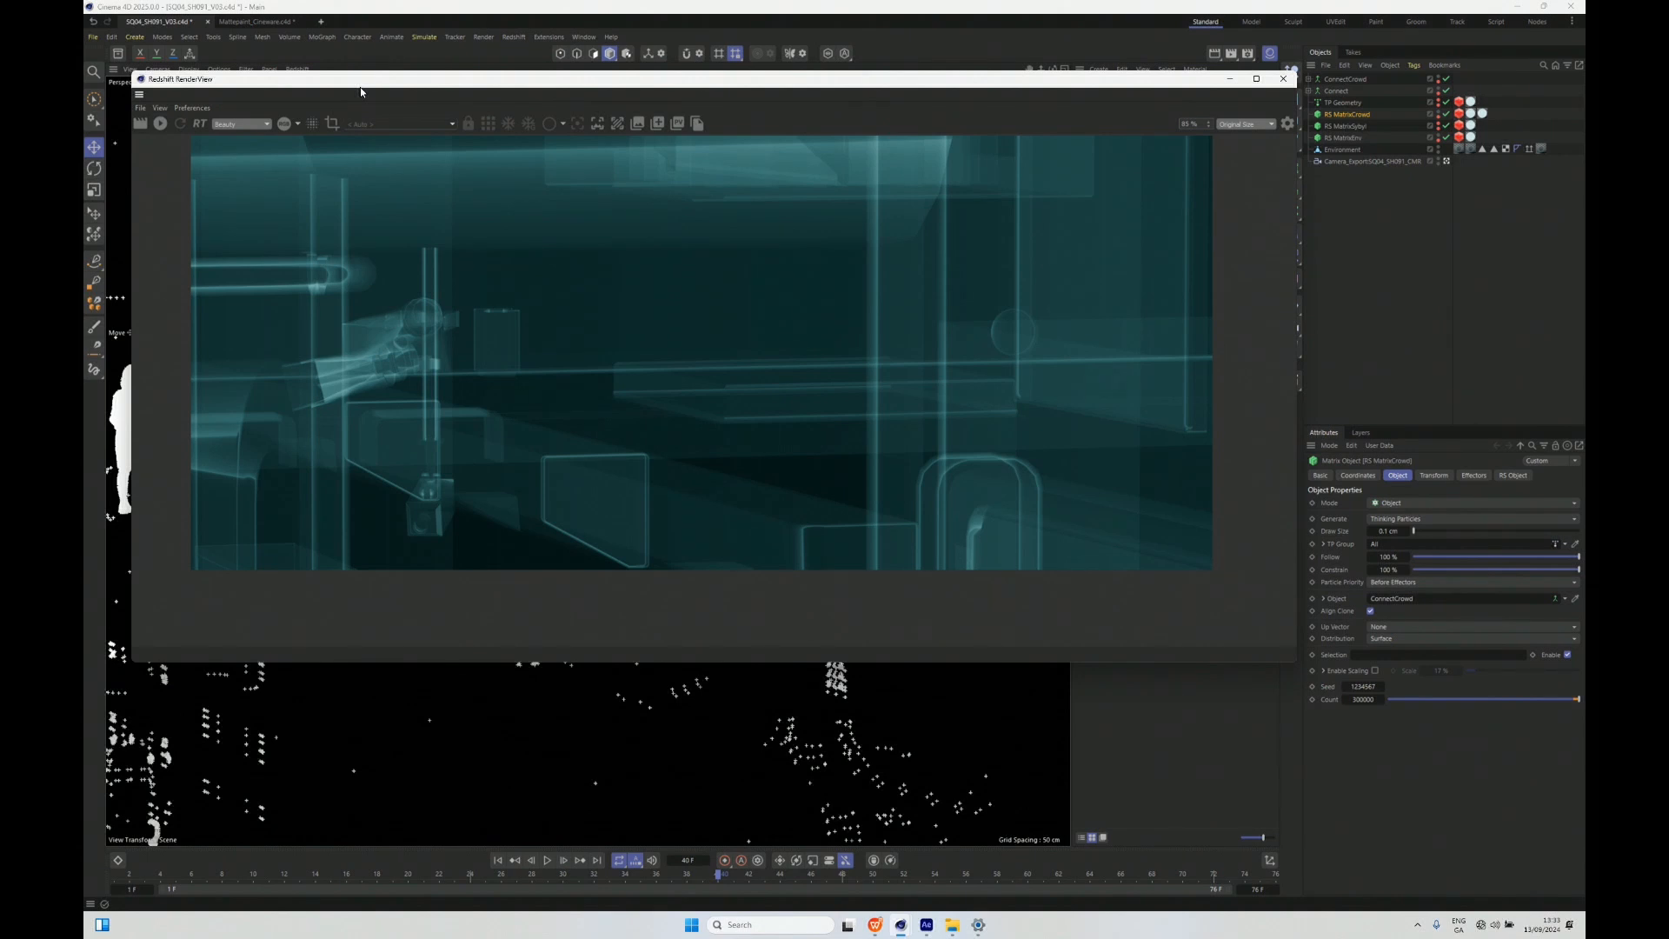
- Compare the AO and Wireframe passes in the Redshift RenderView and return to the Beauty pass
{"action": "left_click", "coordinate": [234, 127]}
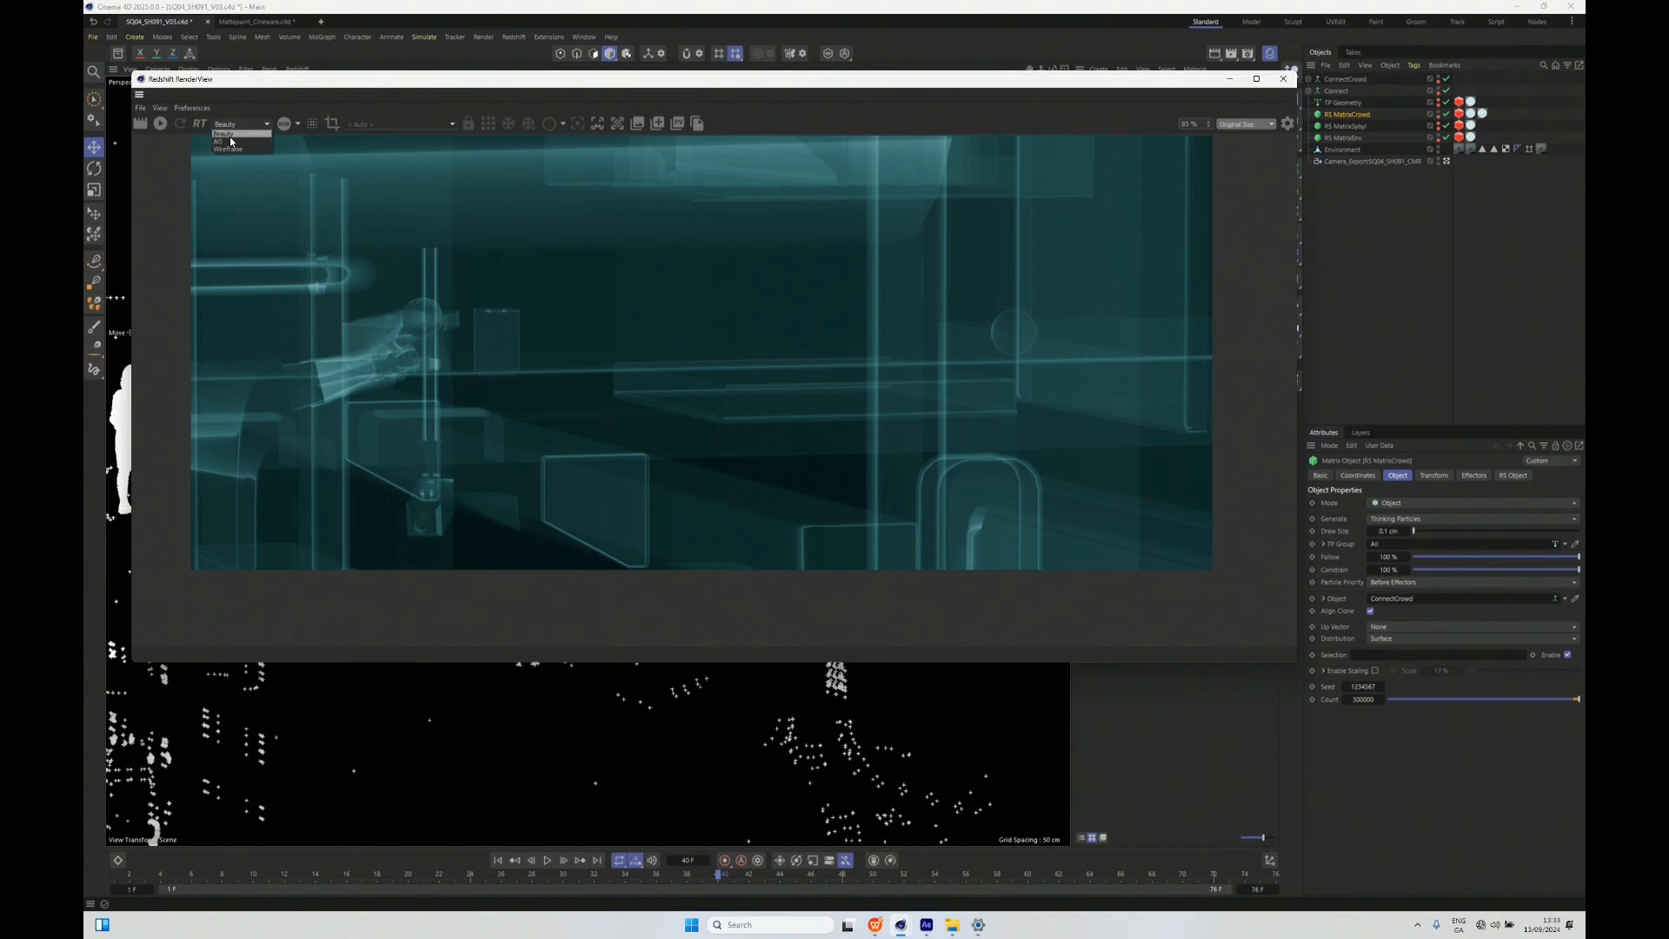
{"action": "left_click", "coordinate": [227, 141]}
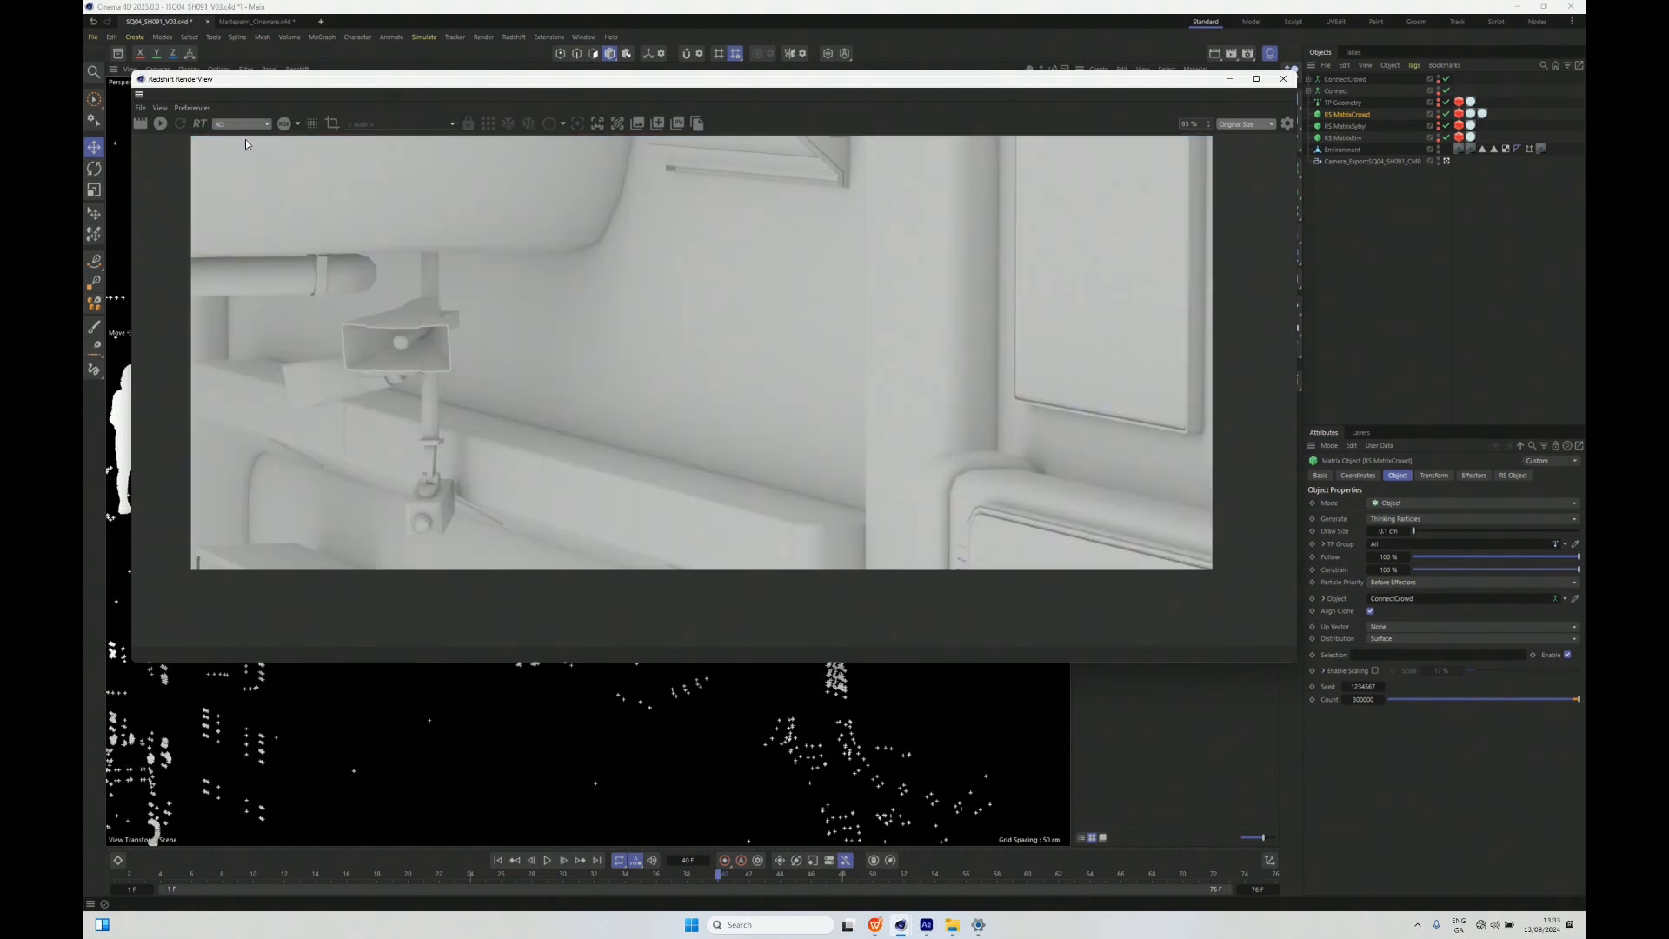
{"action": "left_click", "coordinate": [238, 127]}
{"action": "left_click", "coordinate": [225, 155]}
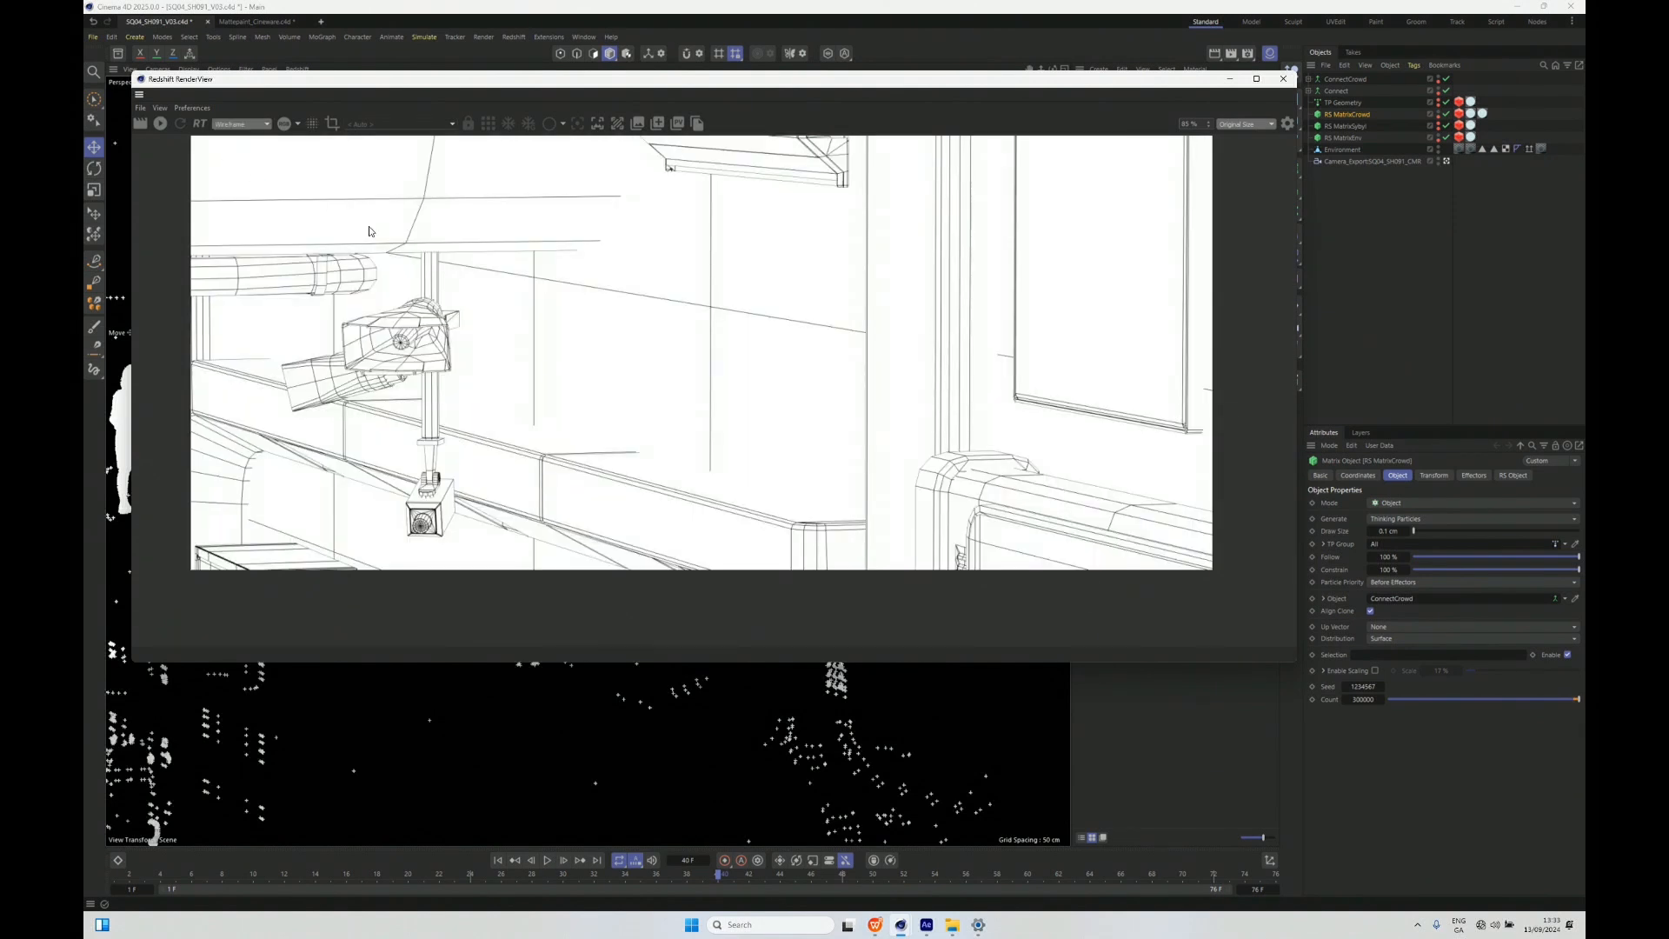
{"action": "left_click", "coordinate": [242, 127]}
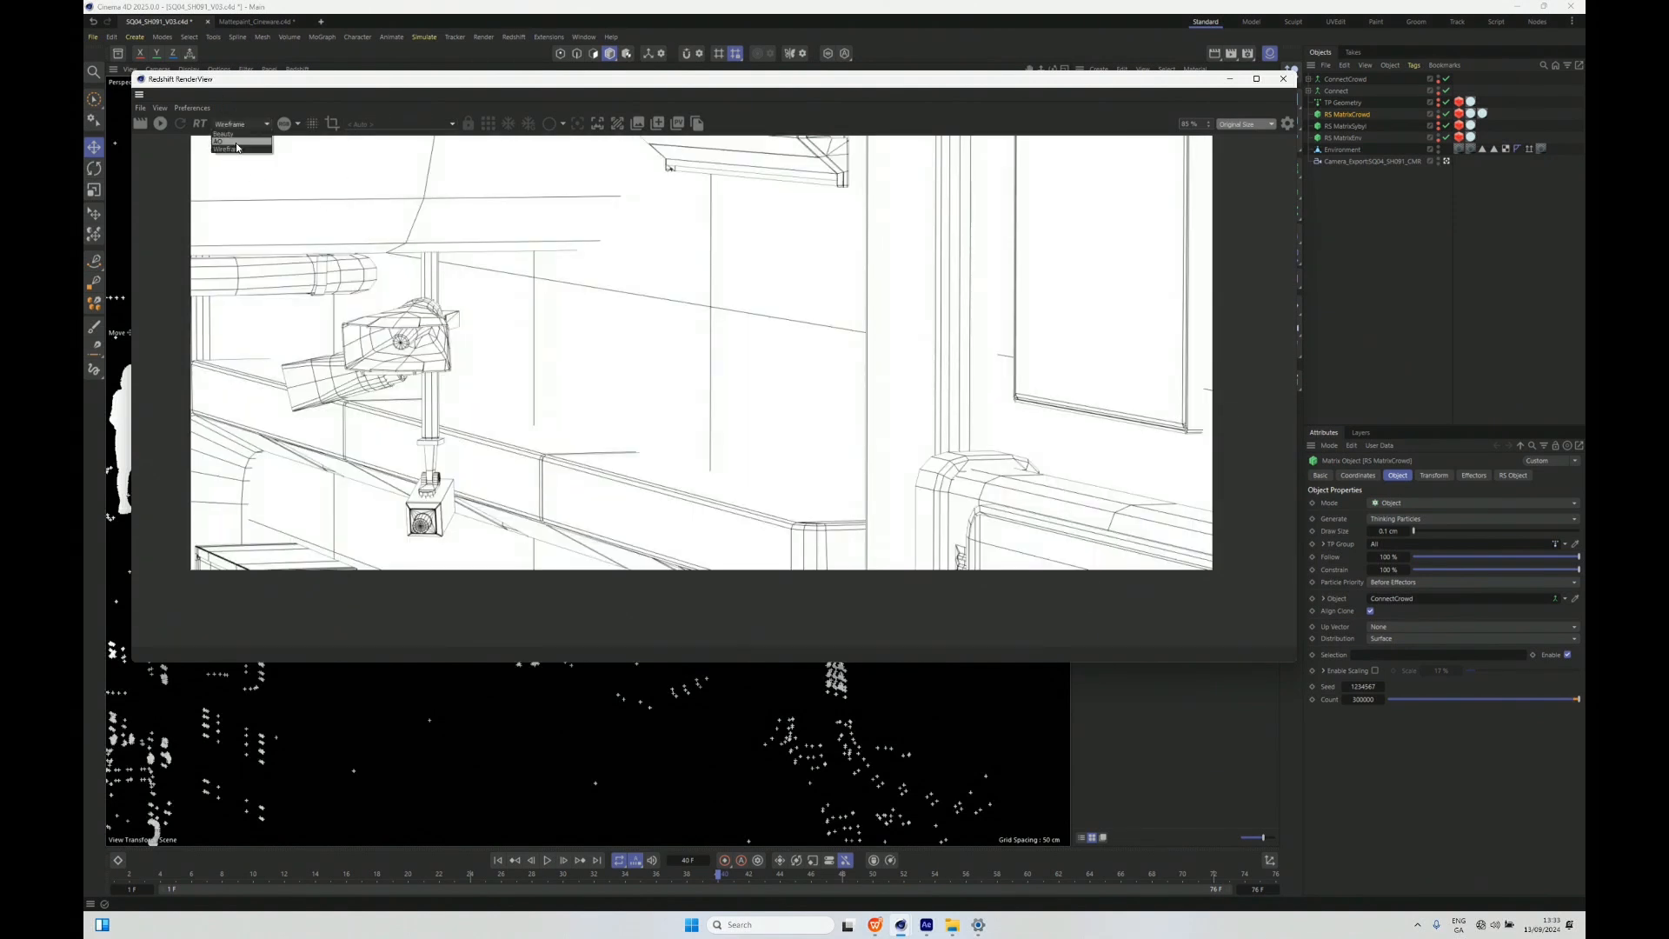
{"action": "left_click", "coordinate": [238, 145]}
{"action": "left_click", "coordinate": [238, 127]}
{"action": "left_click", "coordinate": [236, 134]}
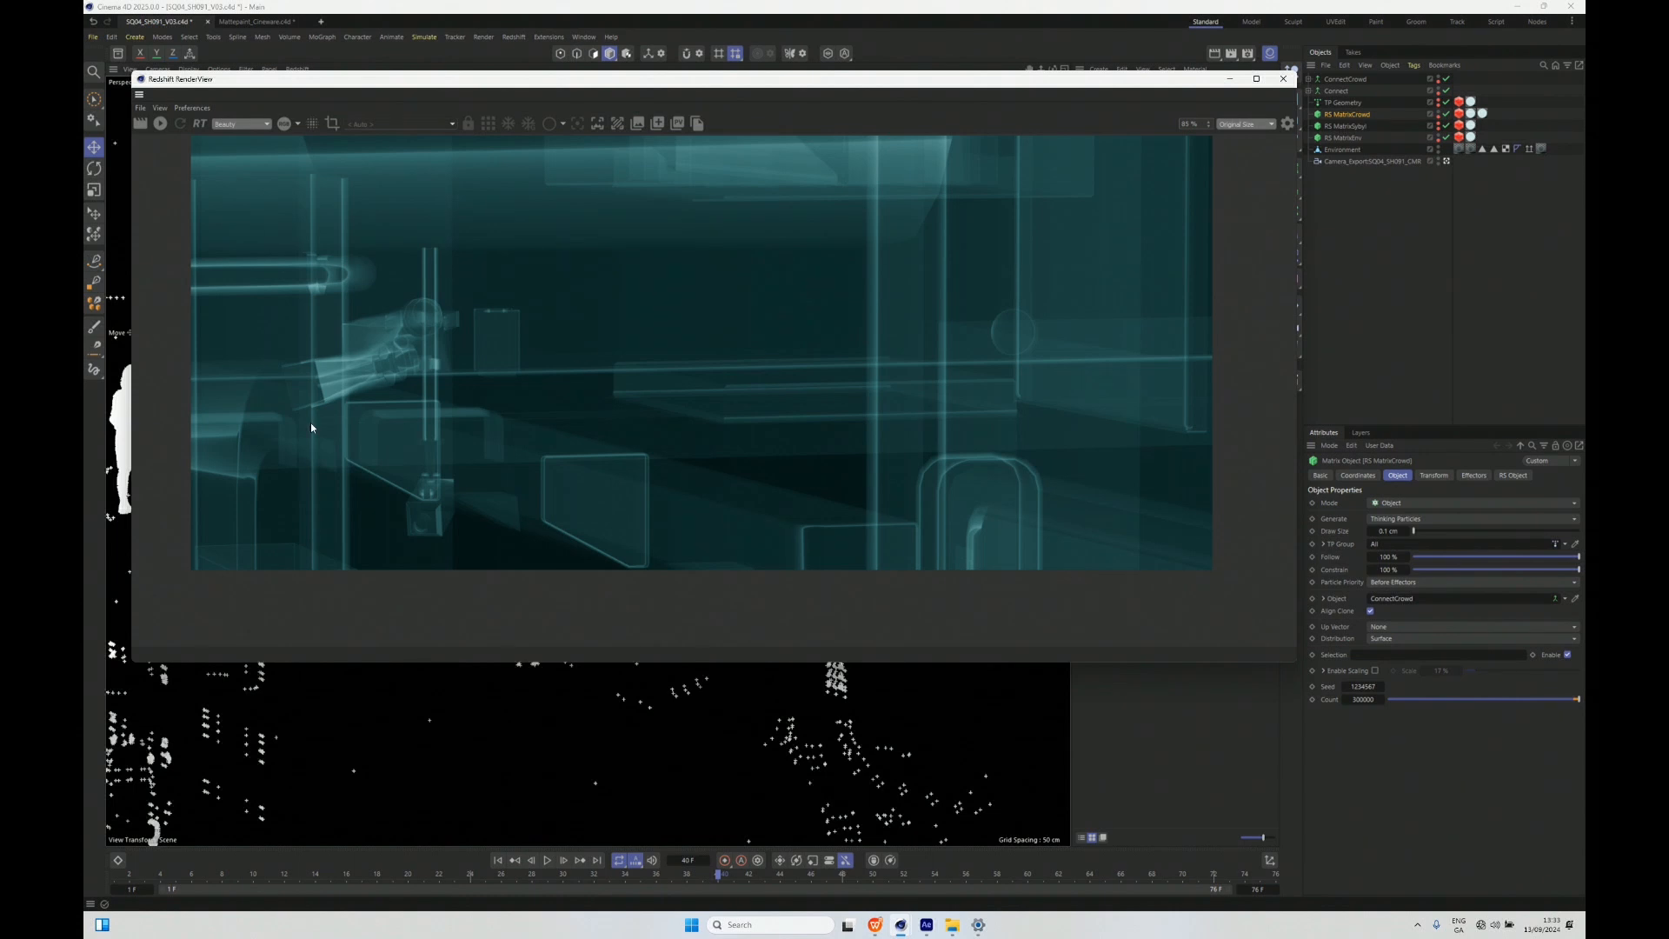
- Move the RenderView clear of the materials and open lambert1 in the Node Editor with its Fresnel and Incandescent nodes enlarged
{"action": "left_click_drag", "start_coordinate": [1216, 79], "coordinate": [1081, 159]}
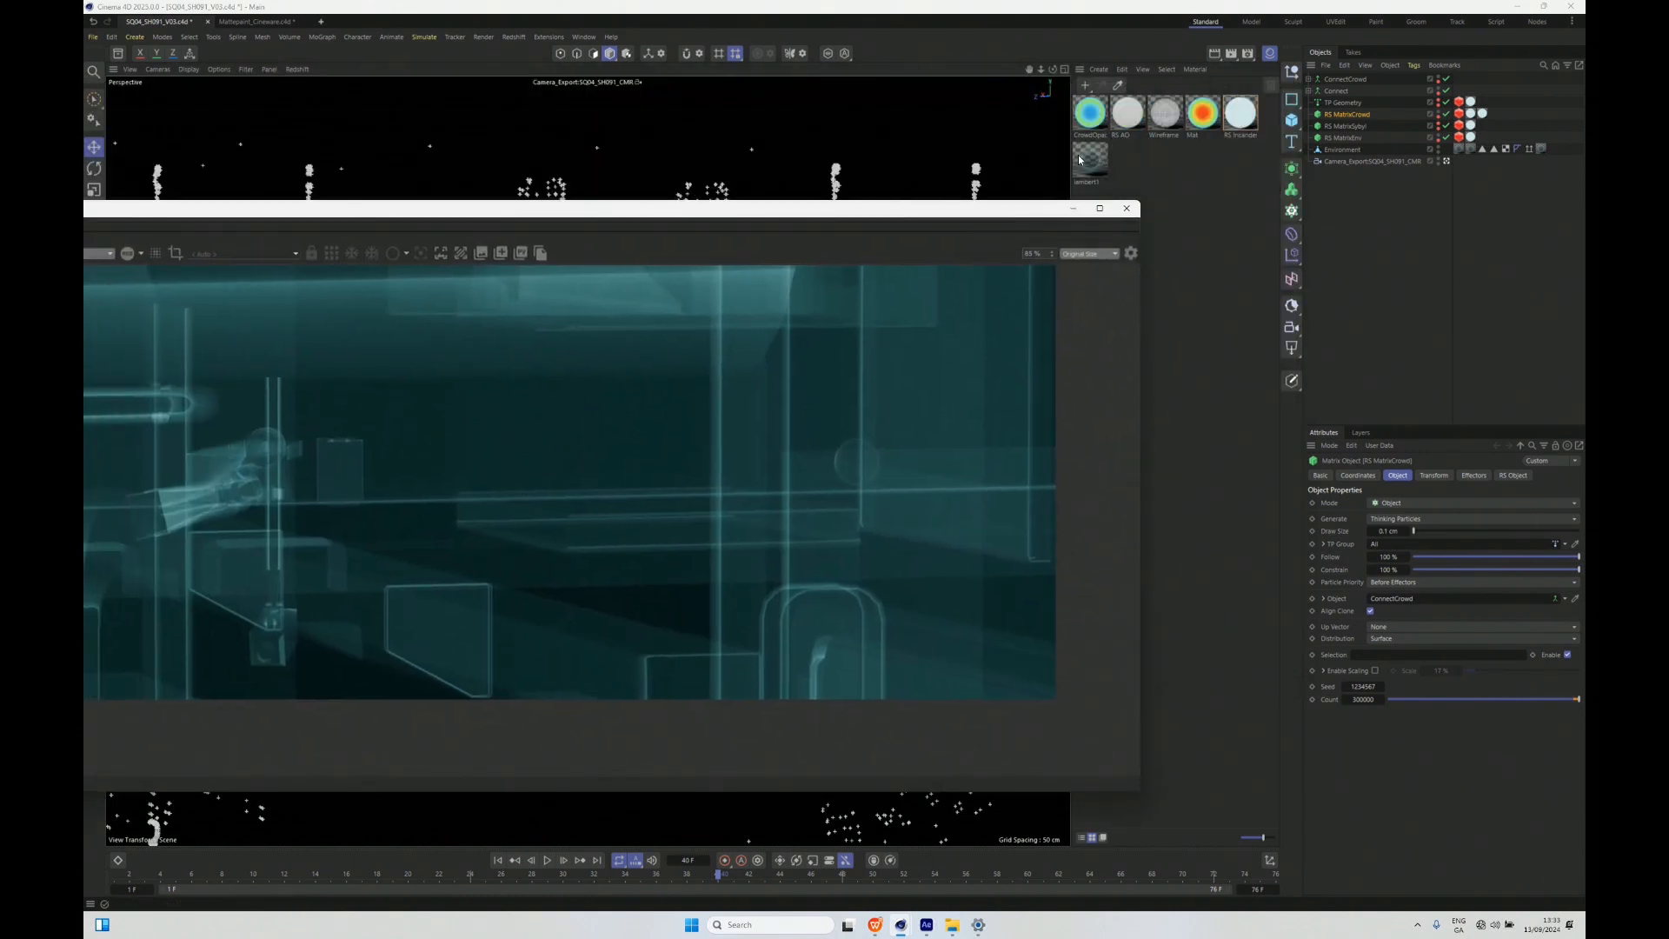
{"action": "double_click", "coordinate": [1087, 163]}
{"action": "left_click_drag", "start_coordinate": [1098, 163], "coordinate": [591, 85]}
{"action": "scroll", "coordinate": [719, 290], "scroll_direction": "up", "scroll_amount": 3}
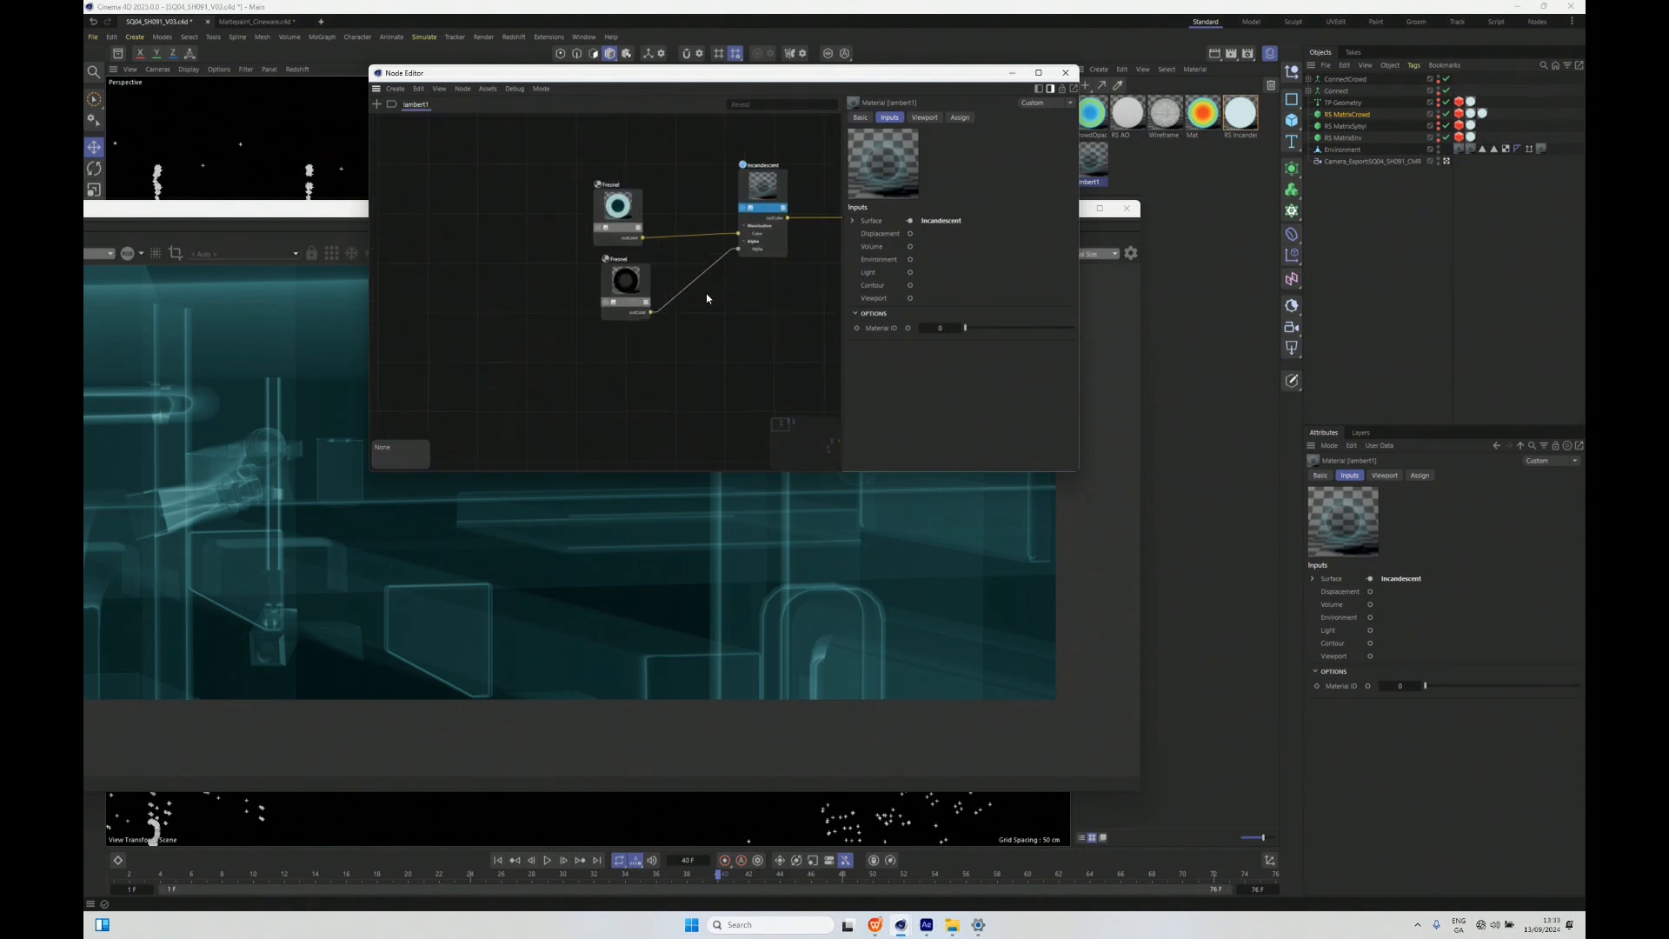
{"action": "scroll", "coordinate": [746, 178], "scroll_direction": "up", "scroll_amount": 3}
{"action": "left_click_drag", "start_coordinate": [435, 247], "coordinate": [681, 207]}
{"action": "scroll", "coordinate": [549, 216], "scroll_direction": "up", "scroll_amount": 1}
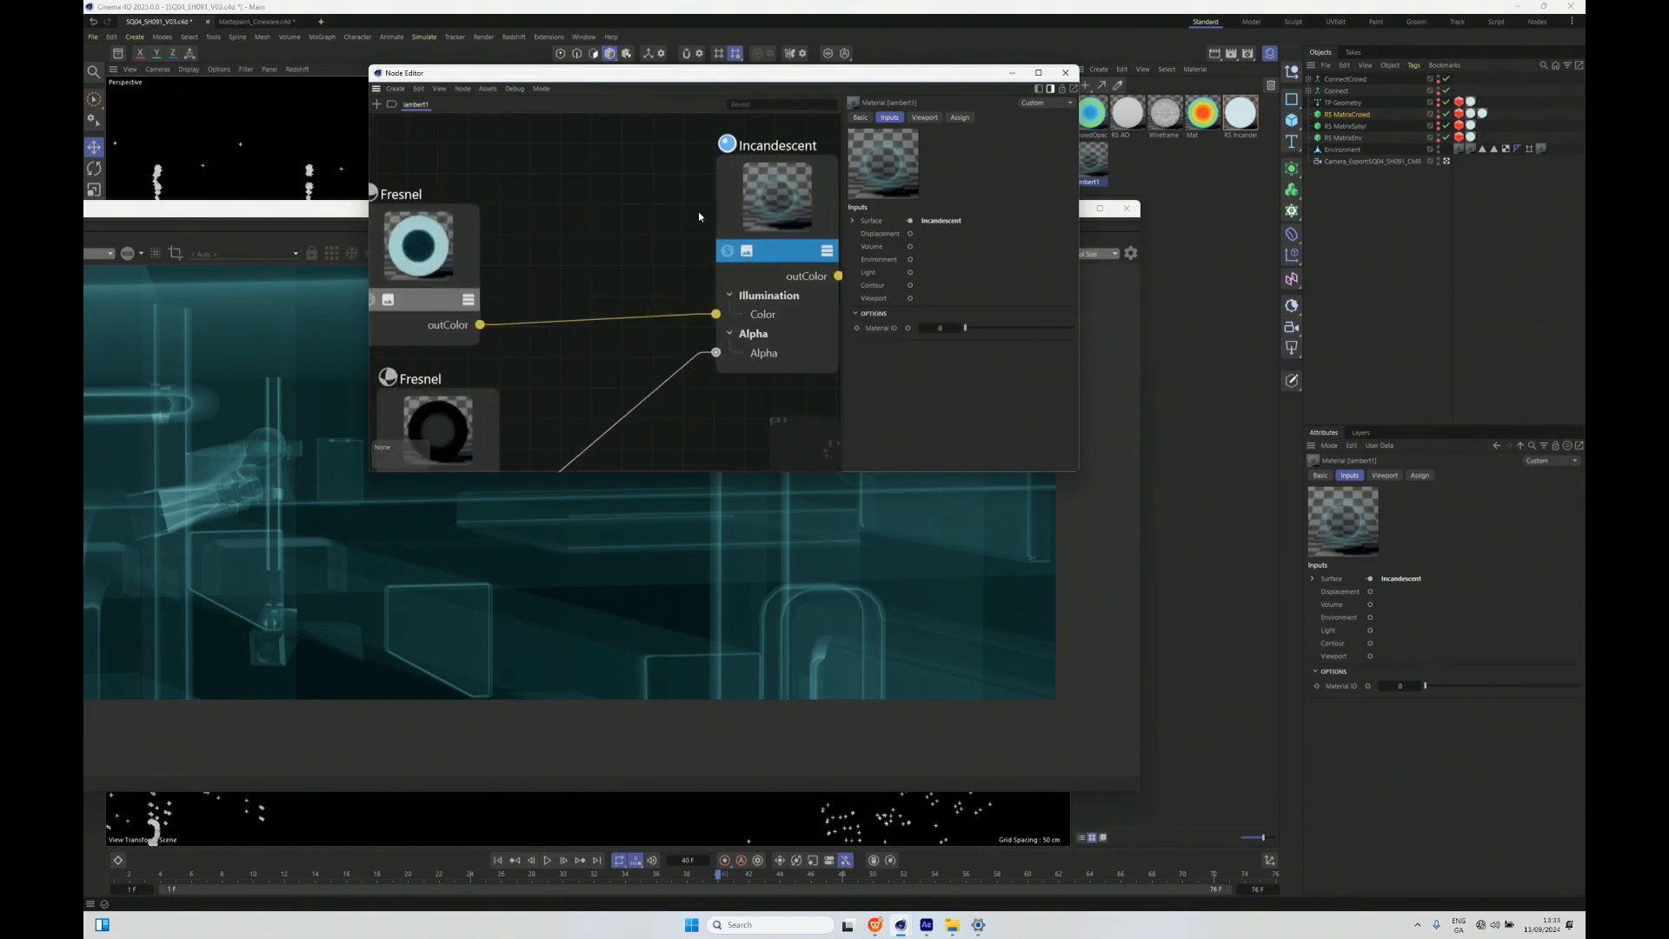
- Inspect the settings of lambert1's two Fresnel nodes and its Incandescent node, and close the Node Editor
{"action": "left_click_drag", "start_coordinate": [499, 297], "coordinate": [514, 246]}
{"action": "mouse_move", "coordinate": [418, 209]}
{"action": "left_mouse_down"}
{"action": "mouse_move", "coordinate": [447, 194]}
{"action": "mouse_move", "coordinate": [416, 189]}
{"action": "left_mouse_up"}
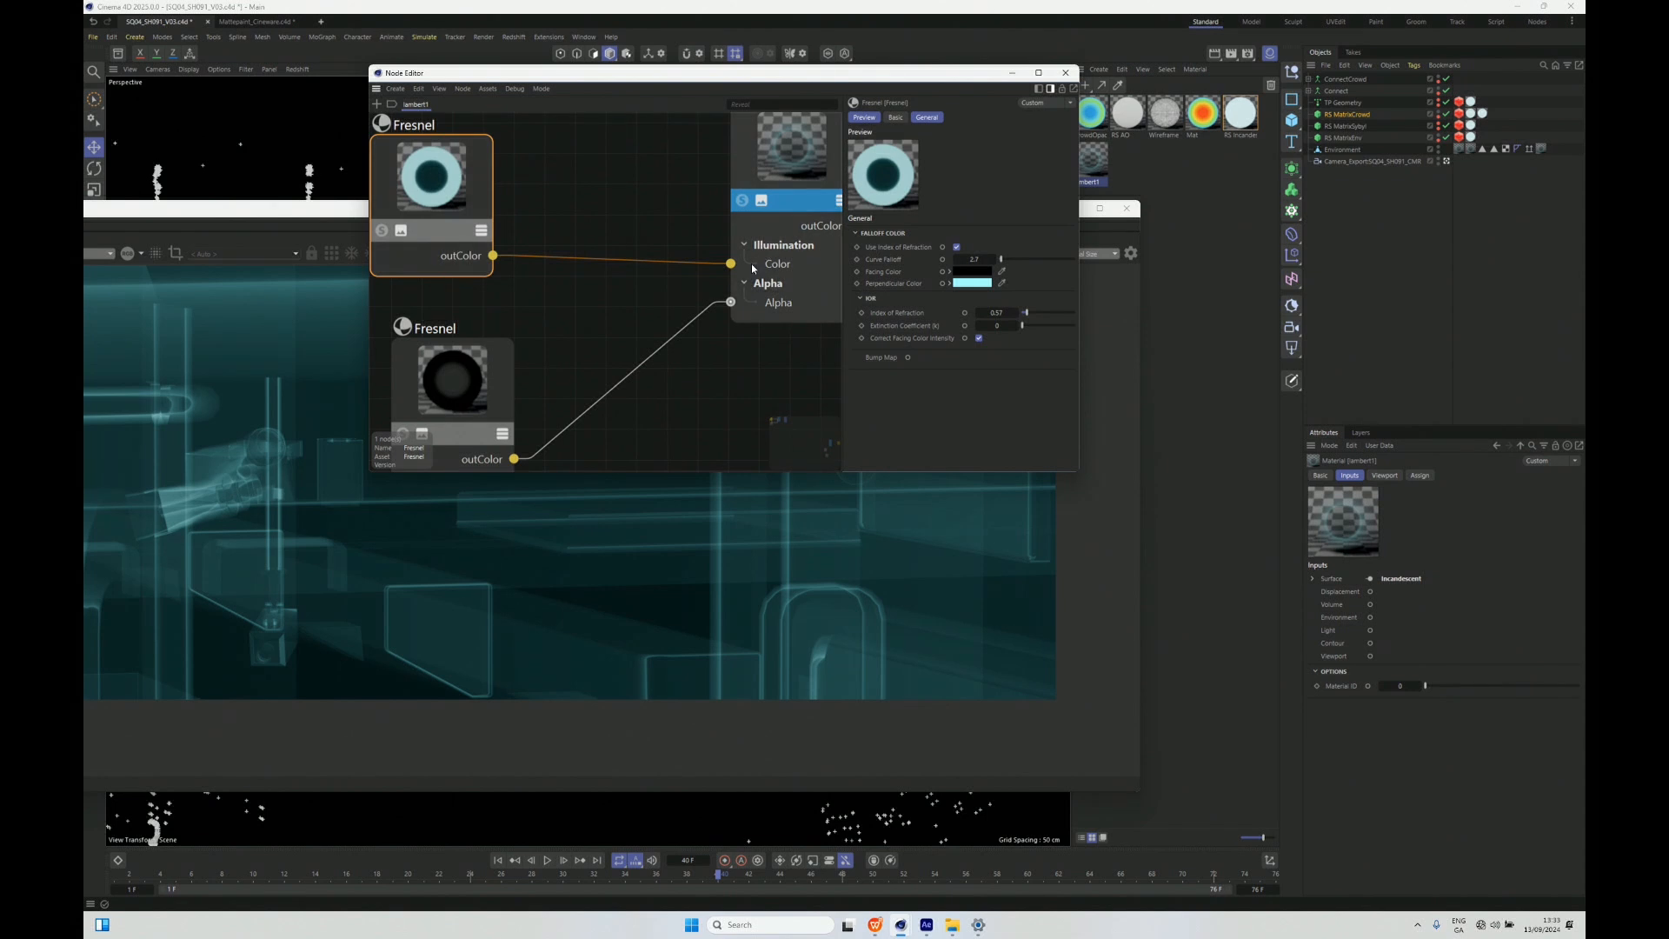
{"action": "left_click", "coordinate": [436, 395]}
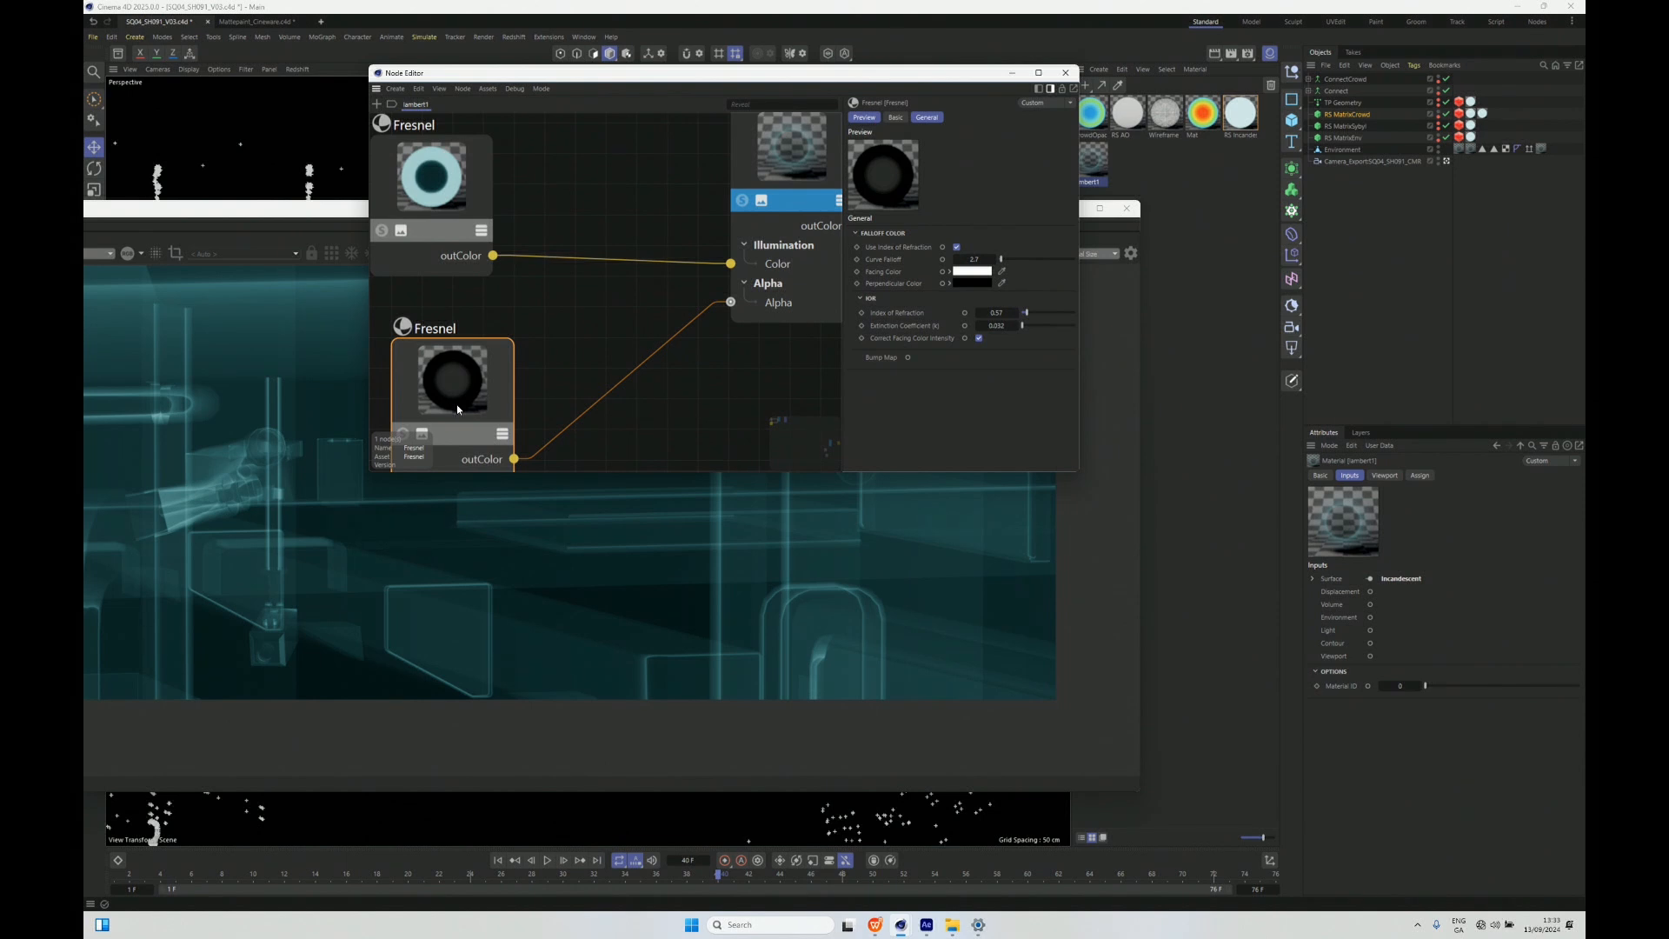
{"action": "left_click_drag", "start_coordinate": [770, 157], "coordinate": [742, 174]}
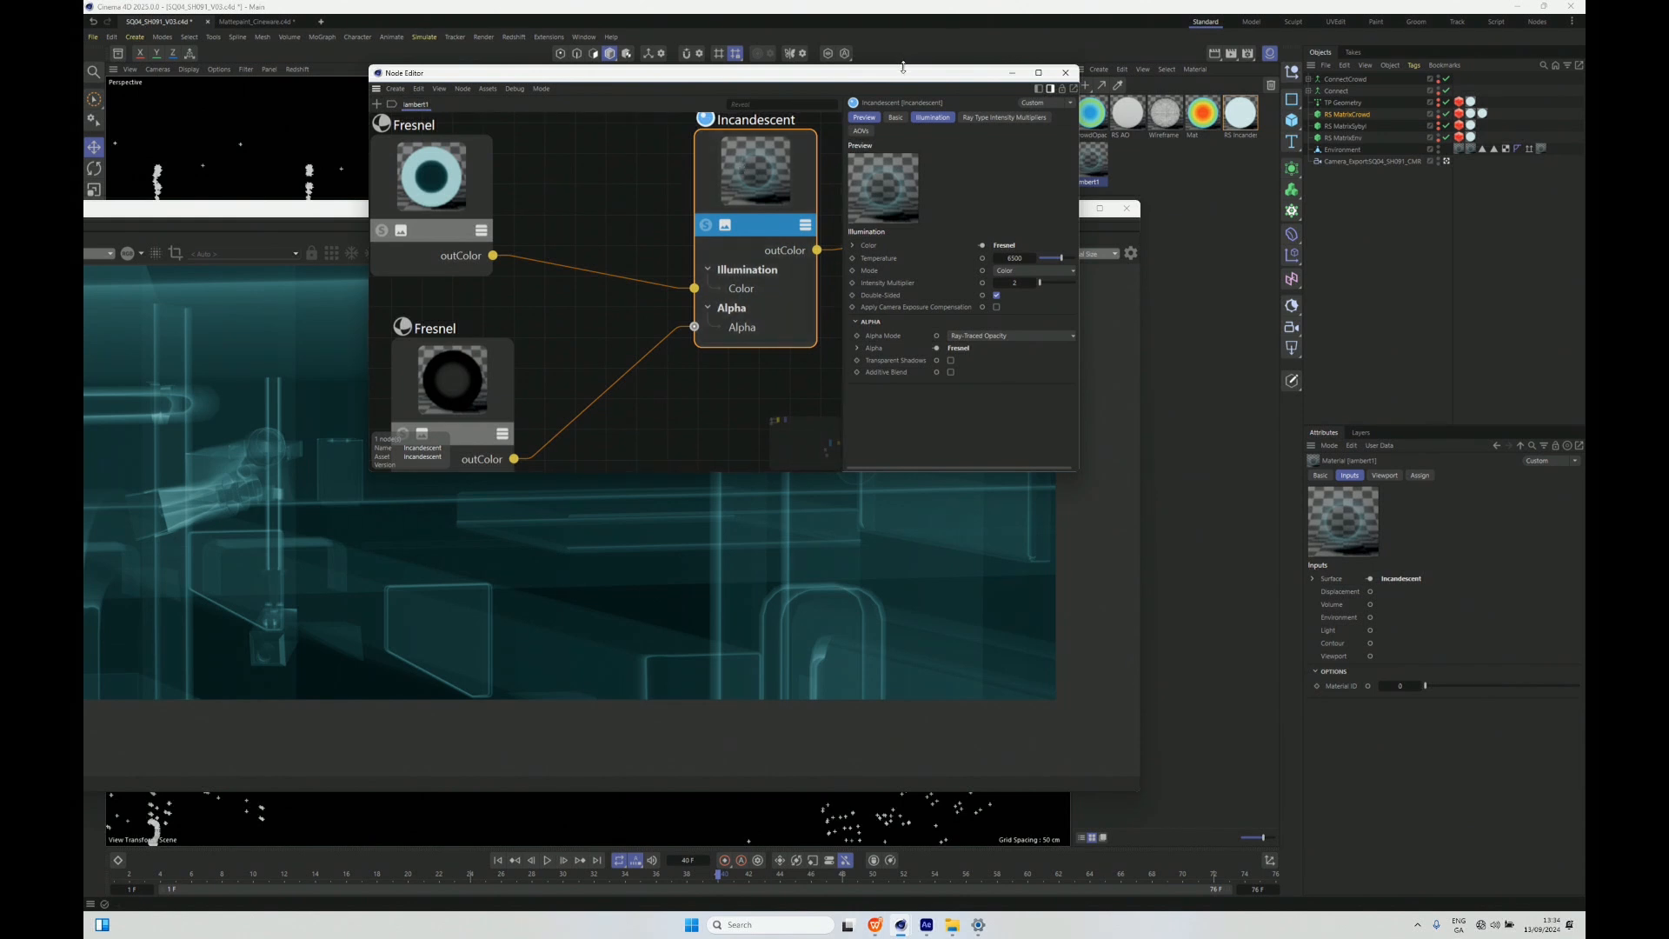
{"action": "left_click", "coordinate": [1066, 74]}
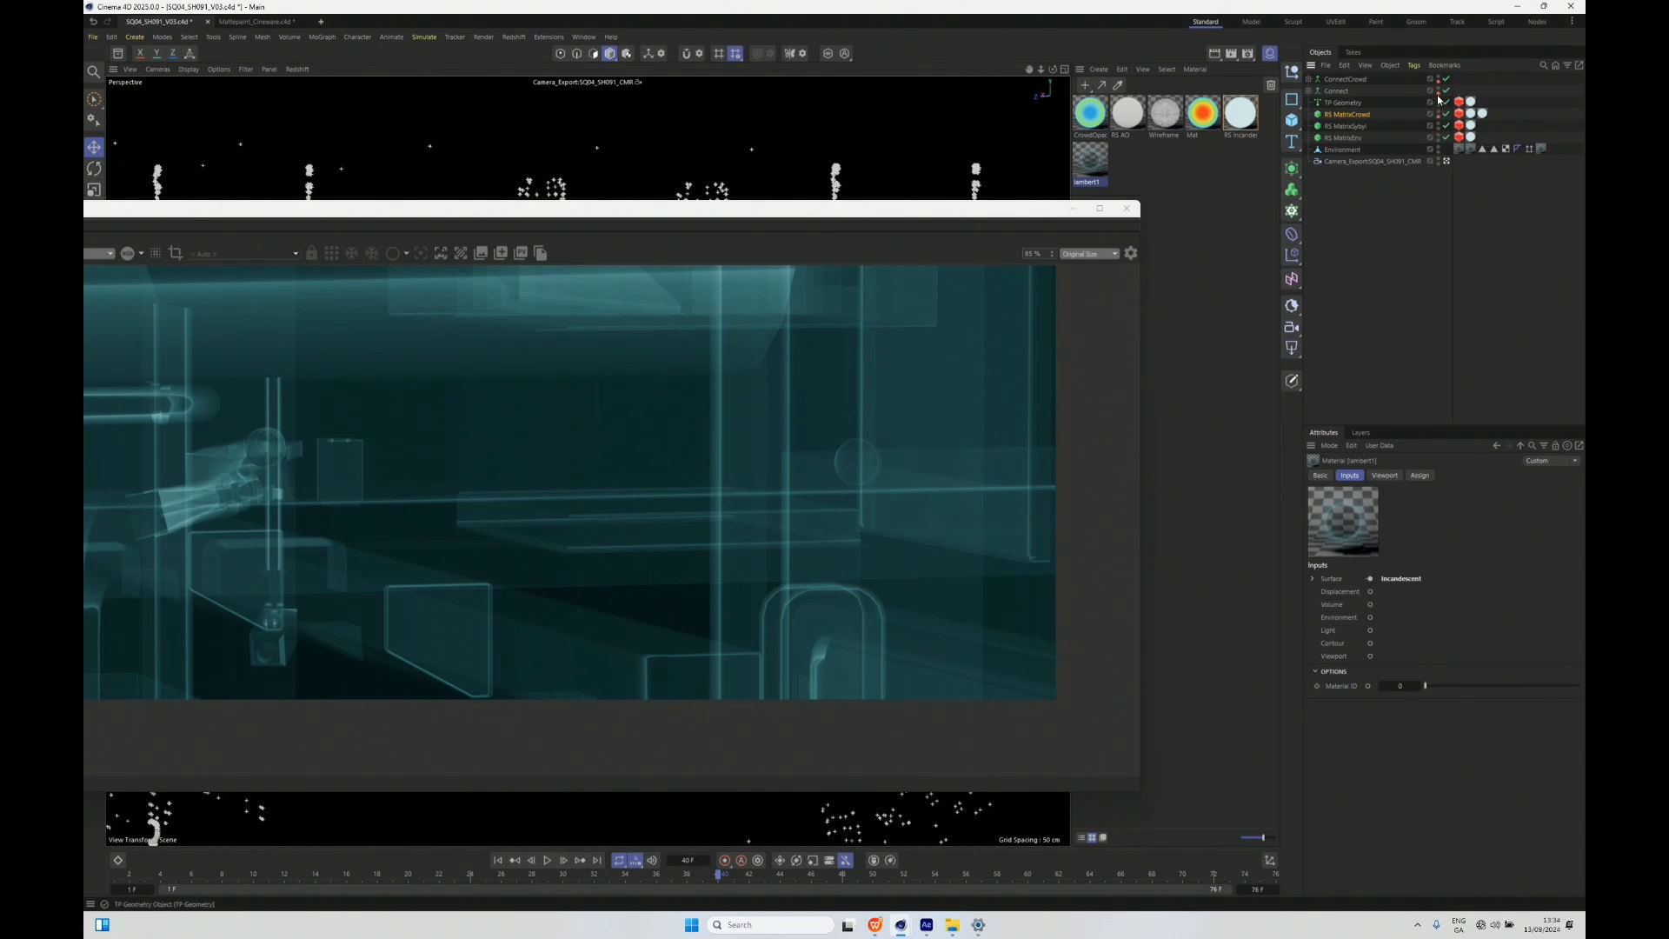
- Toggle the TP Geometry object's visibility and examine the crowd and the running heat-map figure in the Redshift render
{"action": "left_click", "coordinate": [1437, 101]}
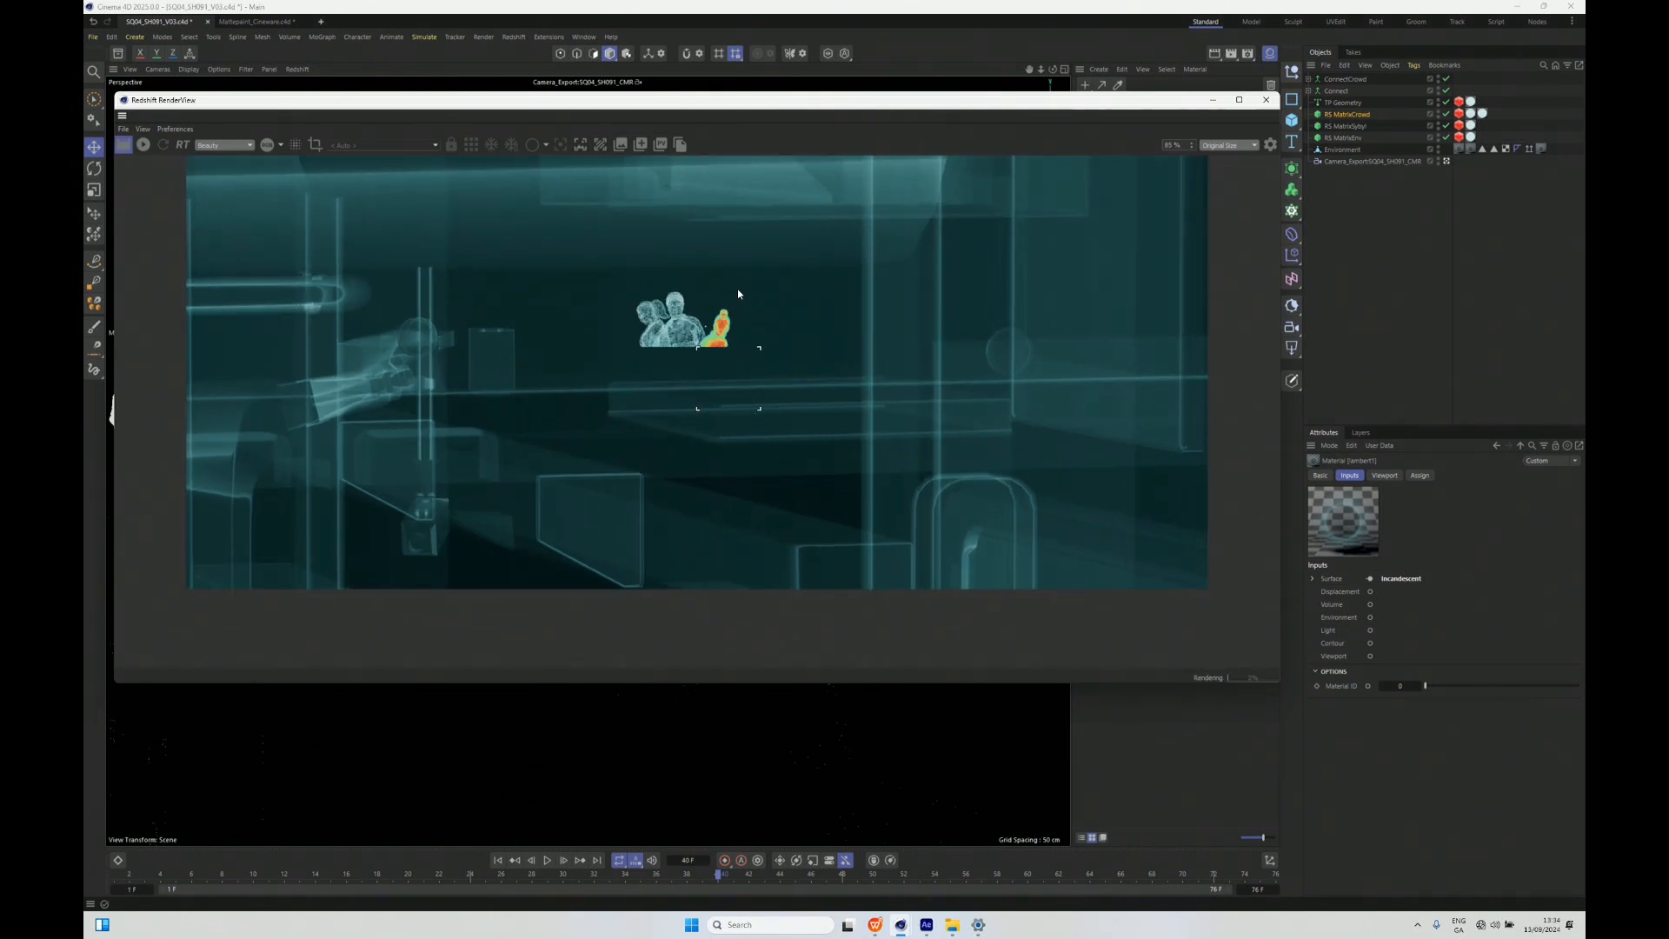
{"action": "scroll", "coordinate": [670, 341], "scroll_direction": "up", "scroll_amount": 2}
{"action": "scroll", "coordinate": [654, 360], "scroll_direction": "up", "scroll_amount": 4}
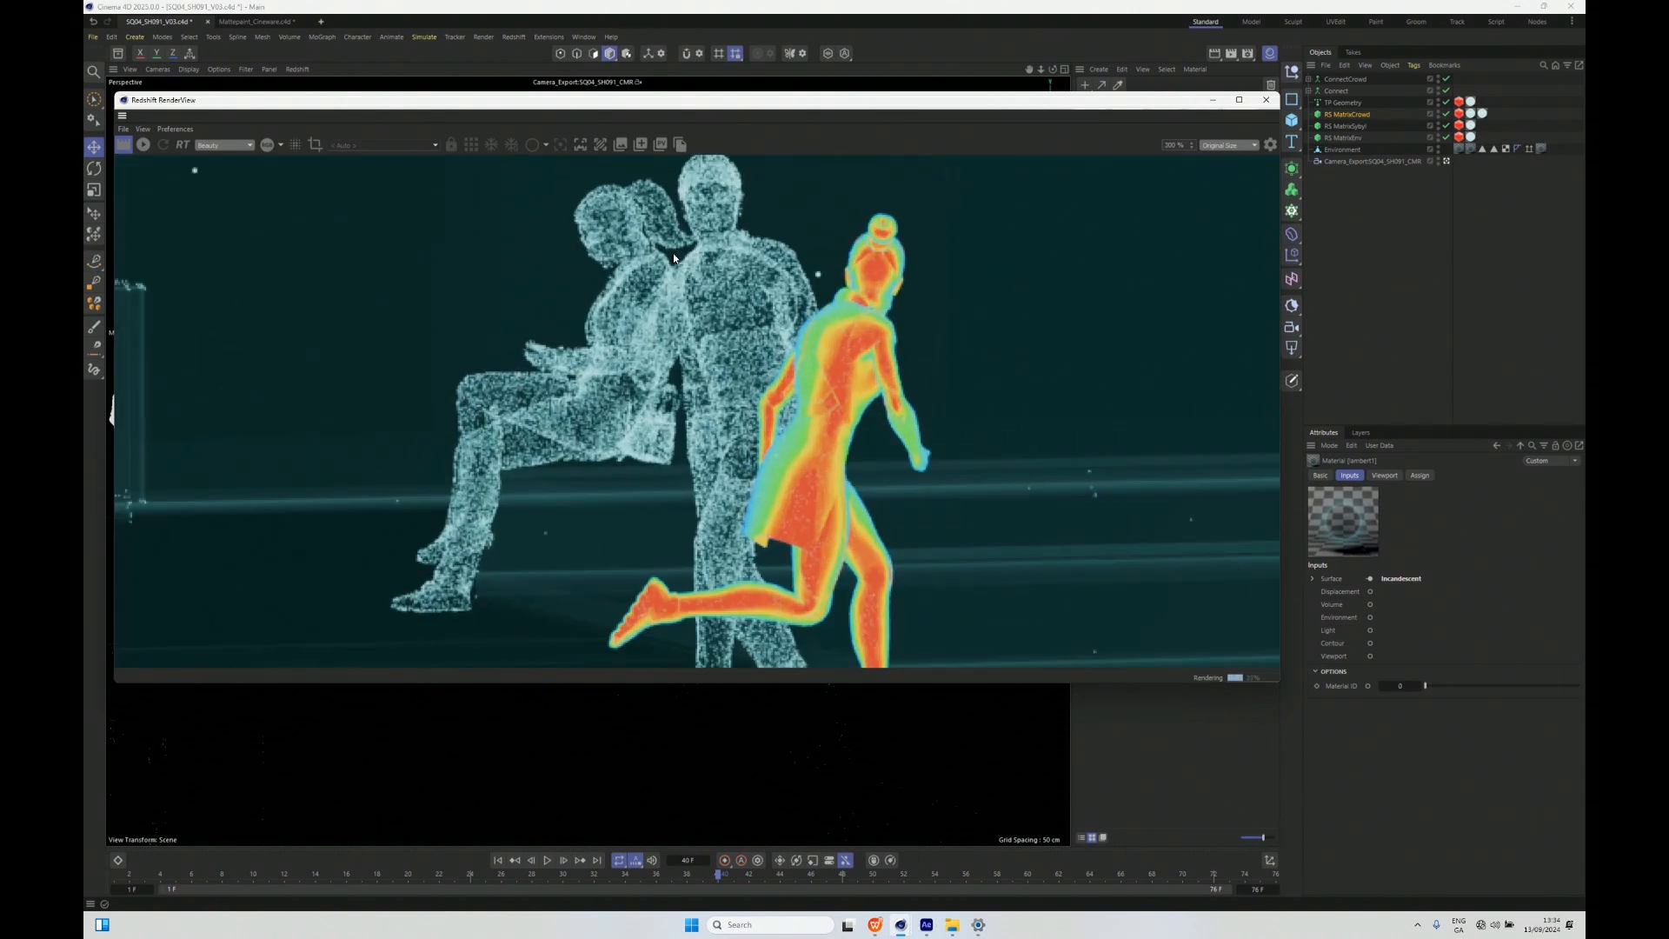
{"action": "scroll", "coordinate": [672, 253], "scroll_direction": "down", "scroll_amount": 4}
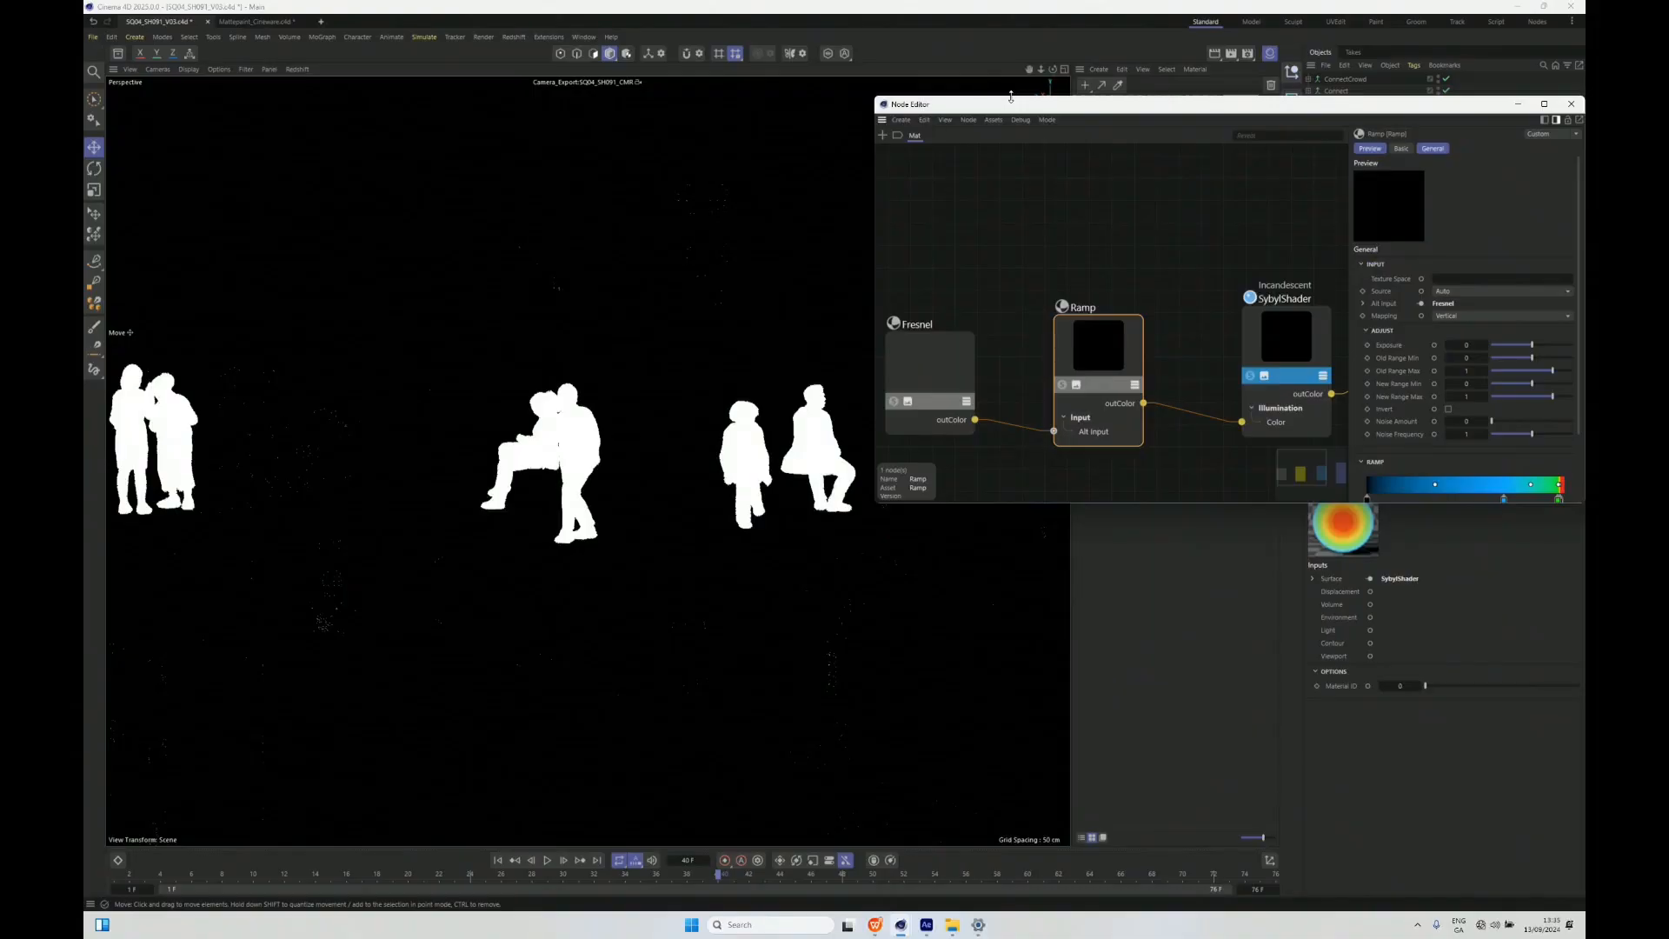
- Arrange the Mat material's node graph in the Node Editor to show the chain from Fresnel to Output
{"action": "left_click_drag", "start_coordinate": [1011, 96], "coordinate": [1011, 53]}
{"action": "left_click_drag", "start_coordinate": [875, 121], "coordinate": [399, 123]}
{"action": "scroll", "coordinate": [716, 174], "scroll_direction": "down", "scroll_amount": 2}
{"action": "left_click_drag", "start_coordinate": [563, 228], "coordinate": [685, 227]}
{"action": "scroll", "coordinate": [685, 227], "scroll_direction": "up", "scroll_amount": 4}
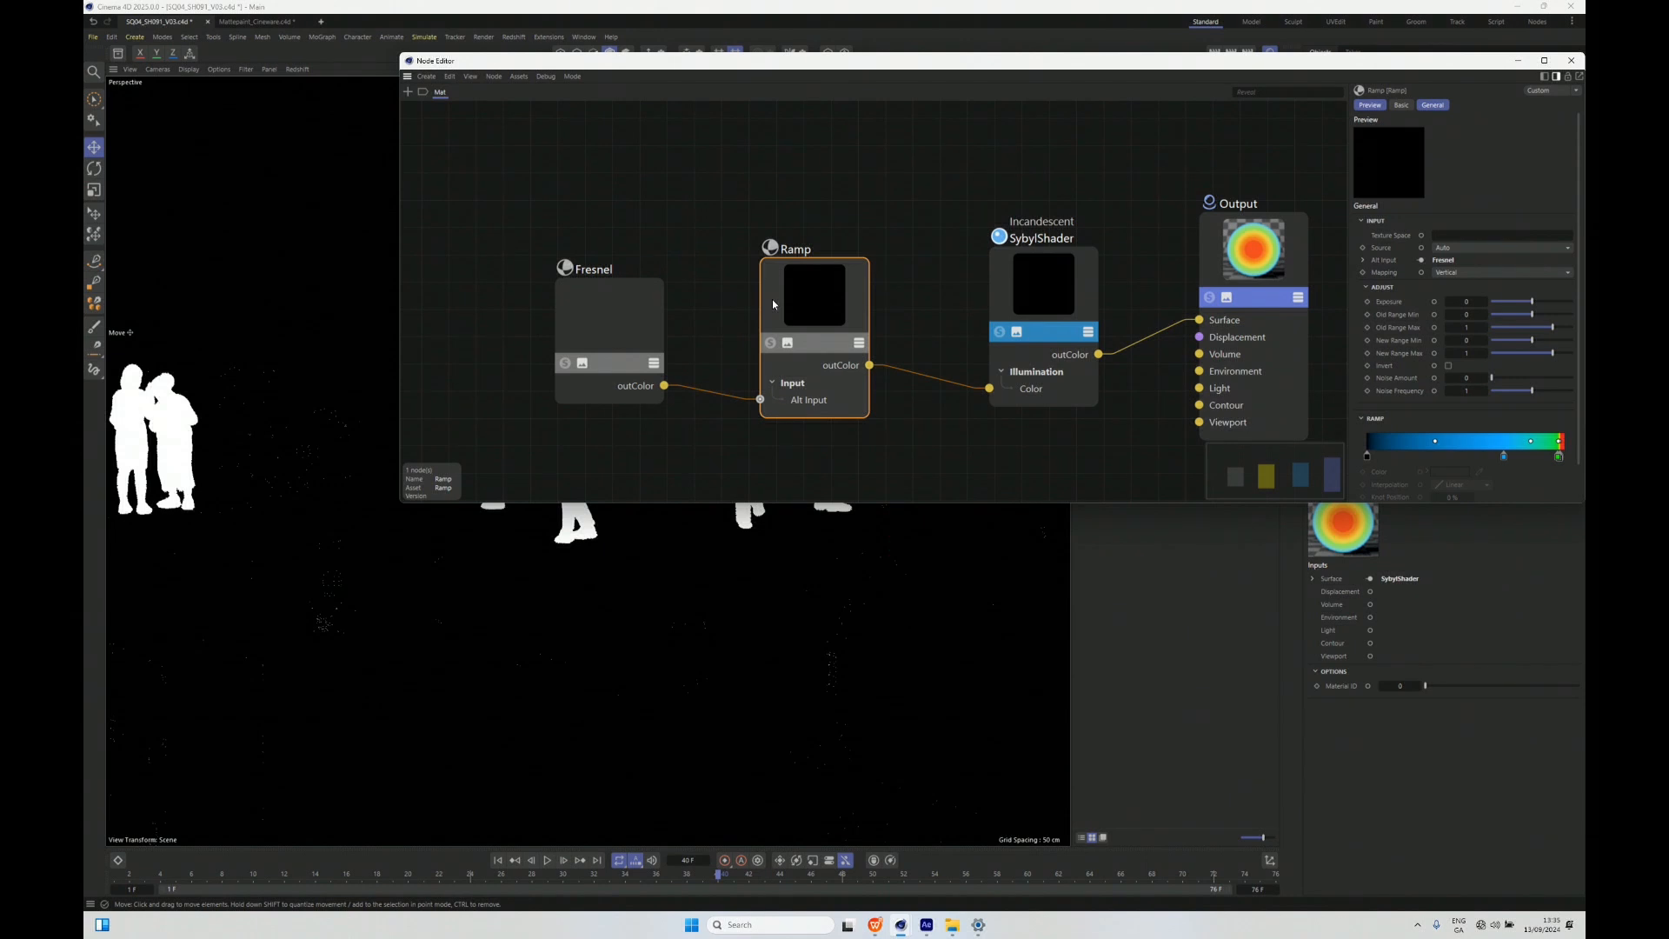
- Inspect the Mat material's Fresnel, Ramp and Output nodes, and close the Node Editor
{"action": "left_click_drag", "start_coordinate": [627, 326], "coordinate": [597, 324]}
{"action": "mouse_move", "coordinate": [804, 310]}
{"action": "left_mouse_down"}
{"action": "mouse_move", "coordinate": [812, 292]}
{"action": "mouse_move", "coordinate": [797, 306]}
{"action": "left_mouse_up"}
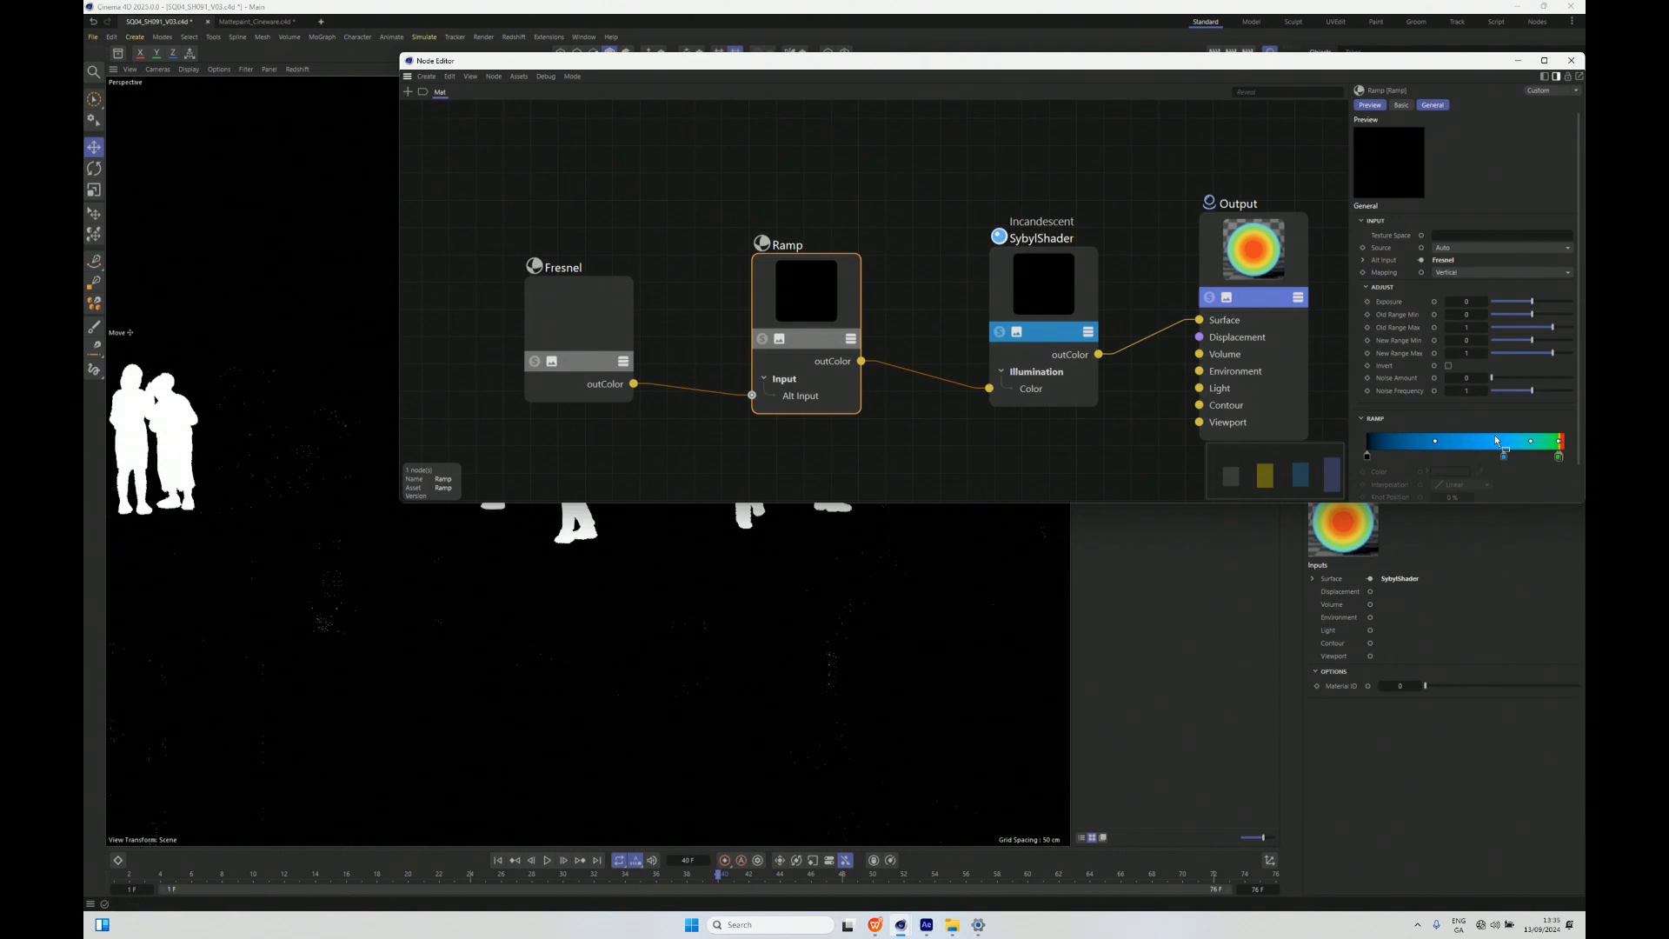
{"action": "left_click", "coordinate": [1241, 285]}
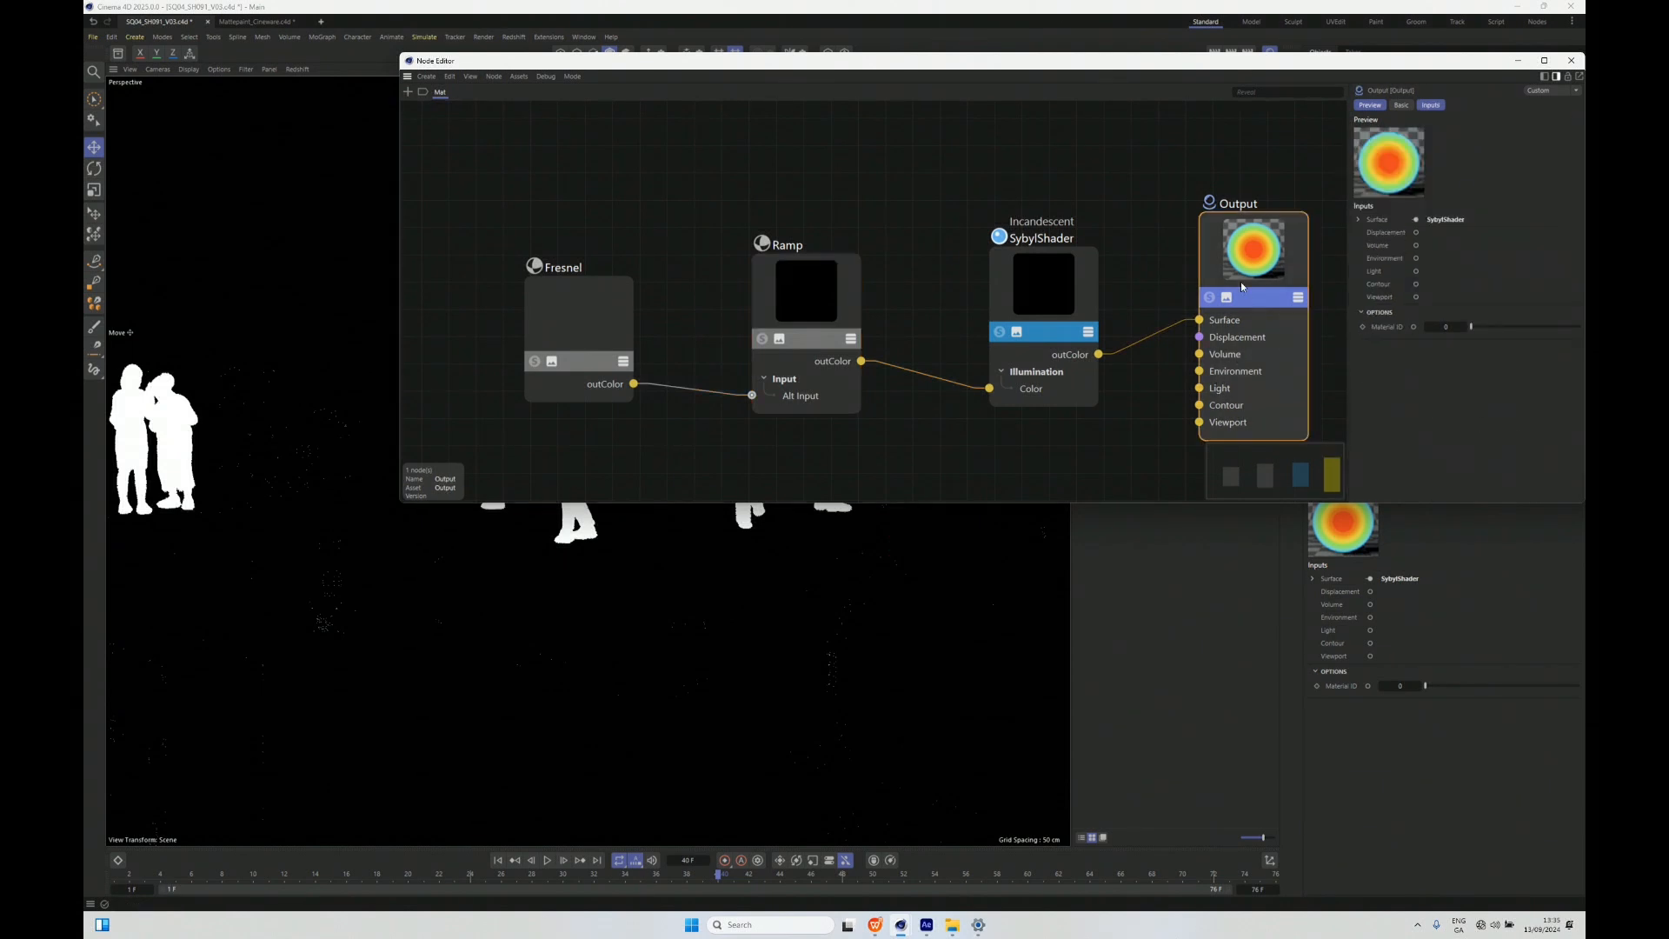
{"action": "left_click", "coordinate": [1570, 61]}
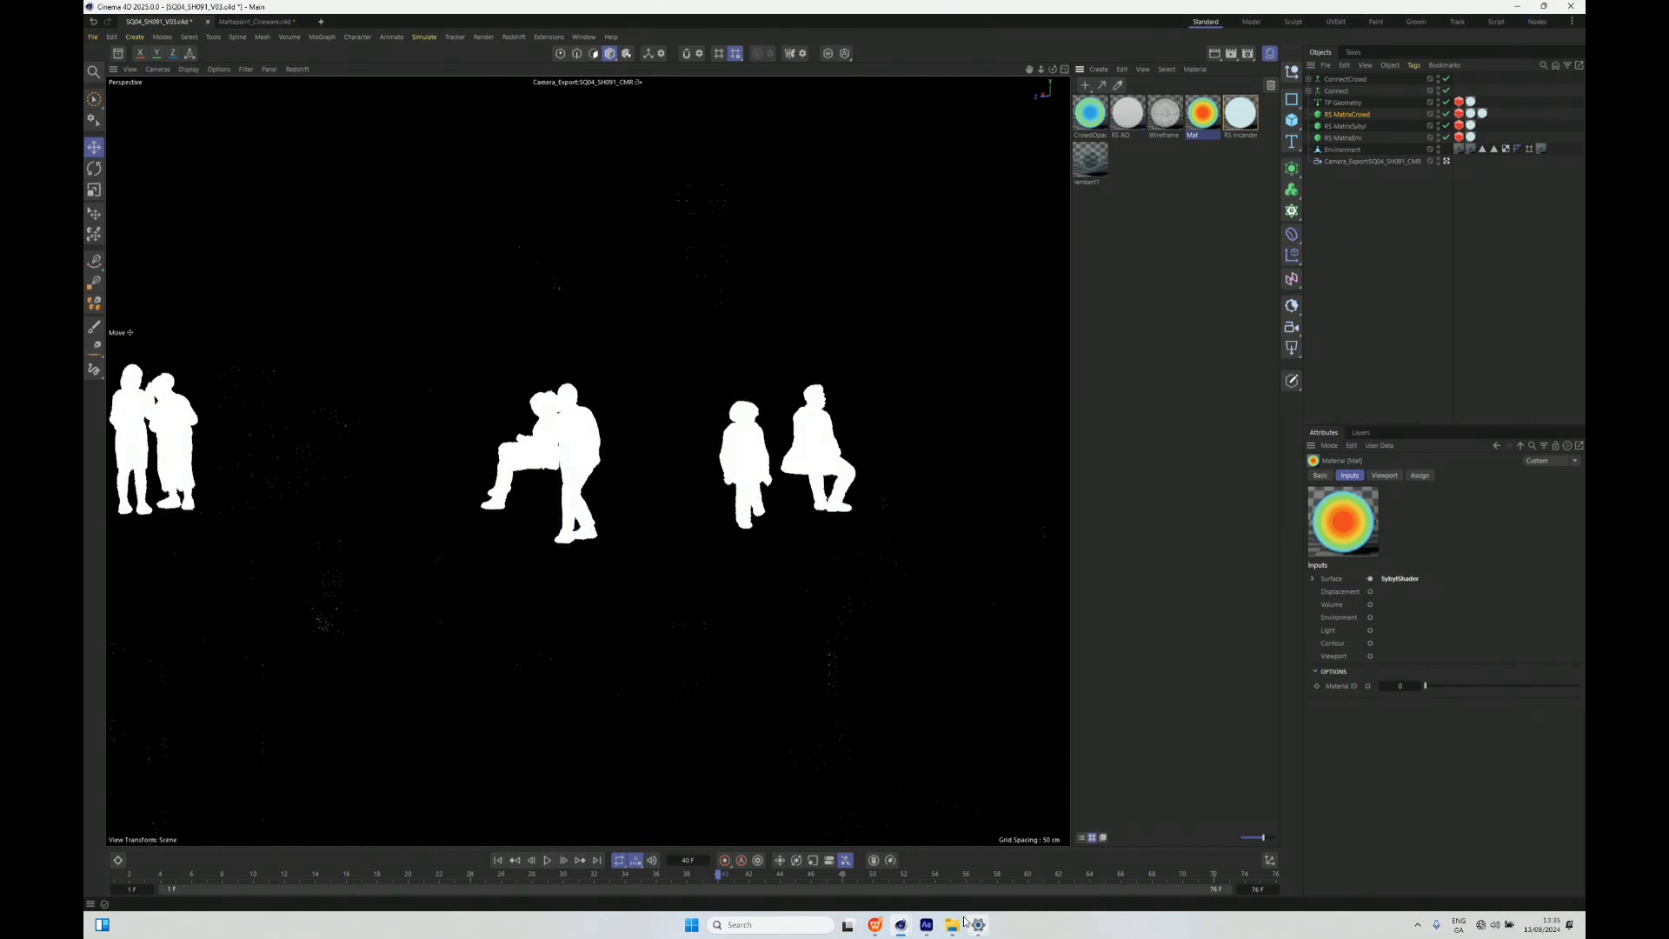
- Switch to After Effects, hide all Hologram layers, and re-enable BG_Solid, Environment, Environment_particles_edge and Crowd_Transparent
{"action": "left_click", "coordinate": [927, 924]}
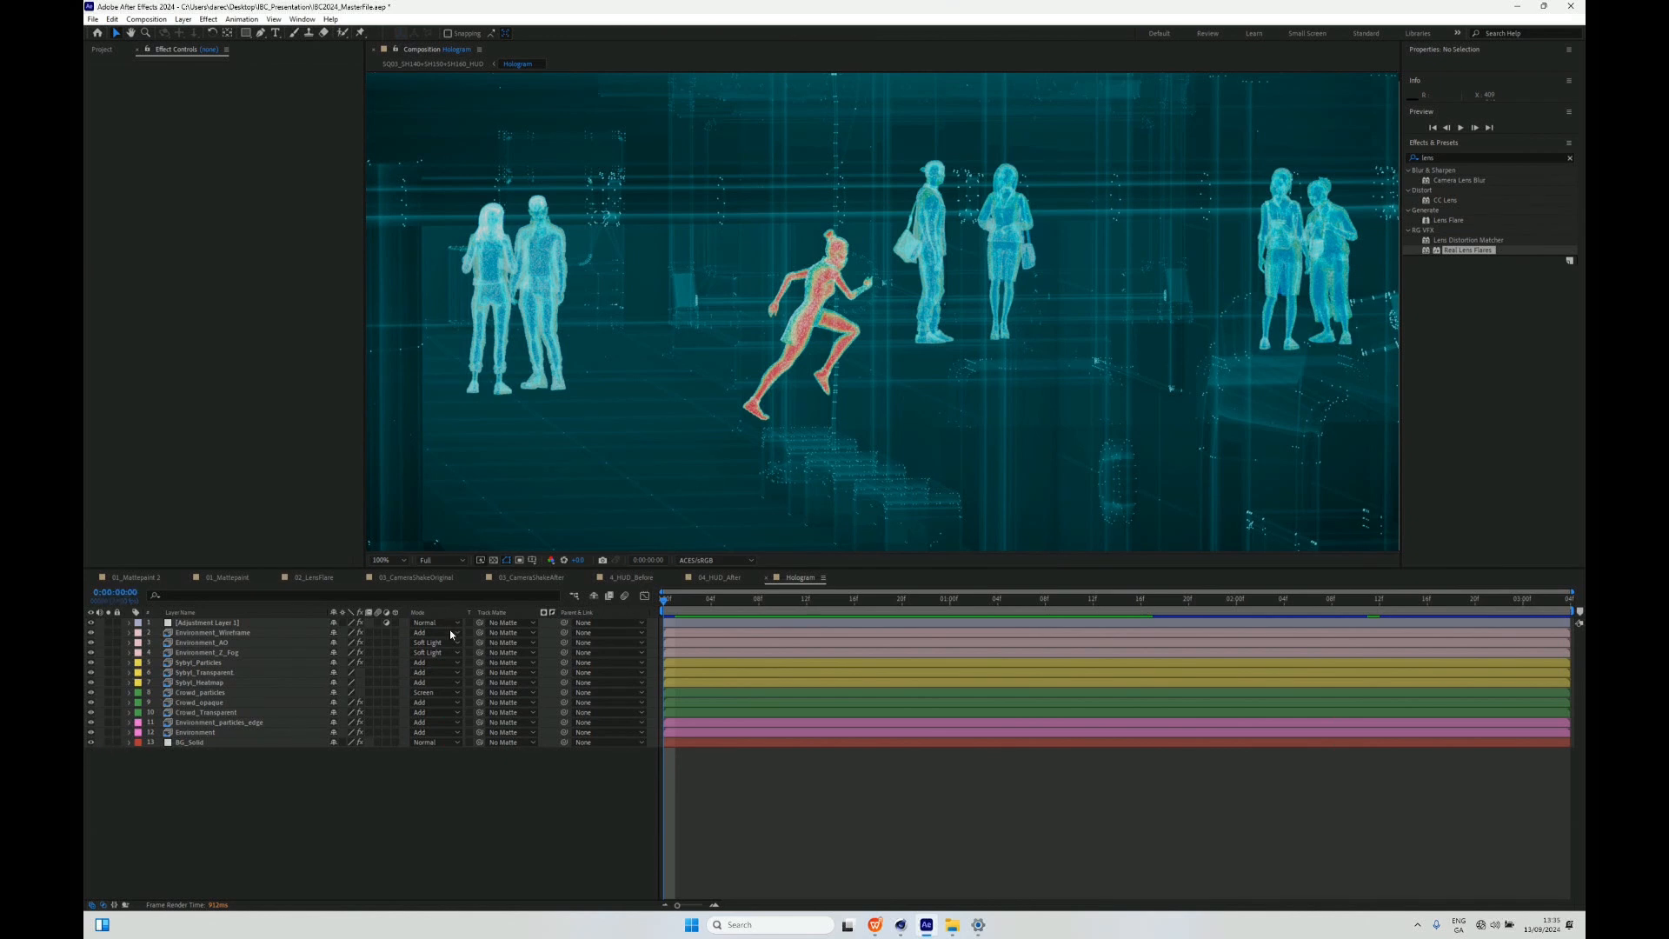
{"action": "left_click_drag", "start_coordinate": [92, 624], "coordinate": [90, 741]}
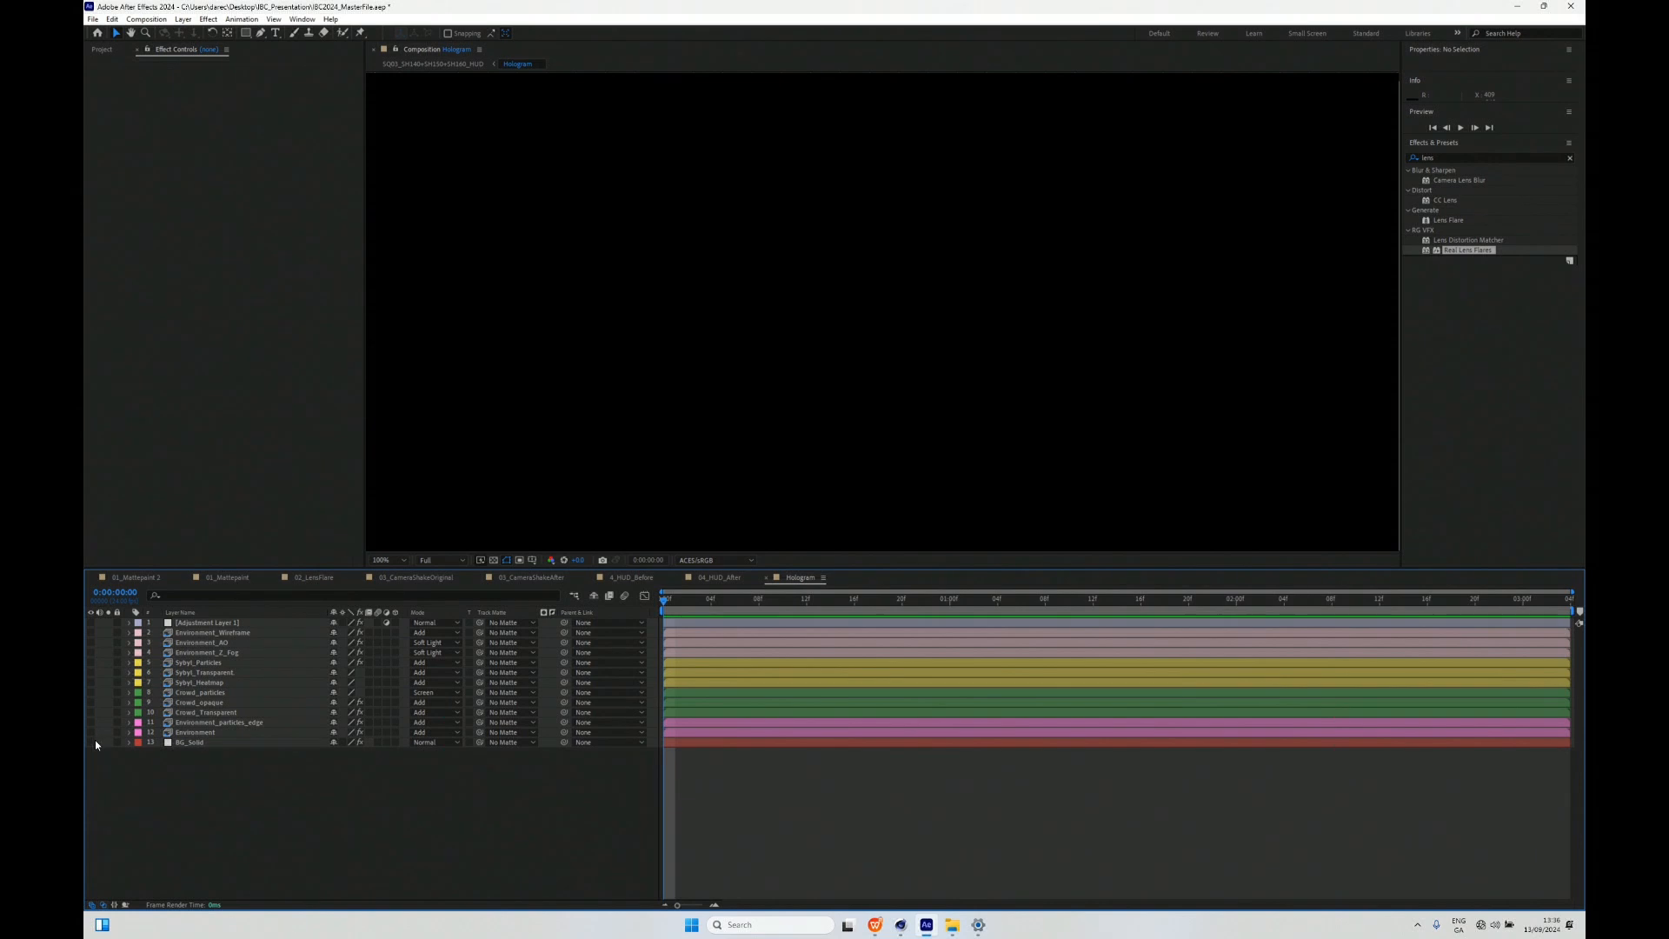
{"action": "left_click", "coordinate": [90, 741]}
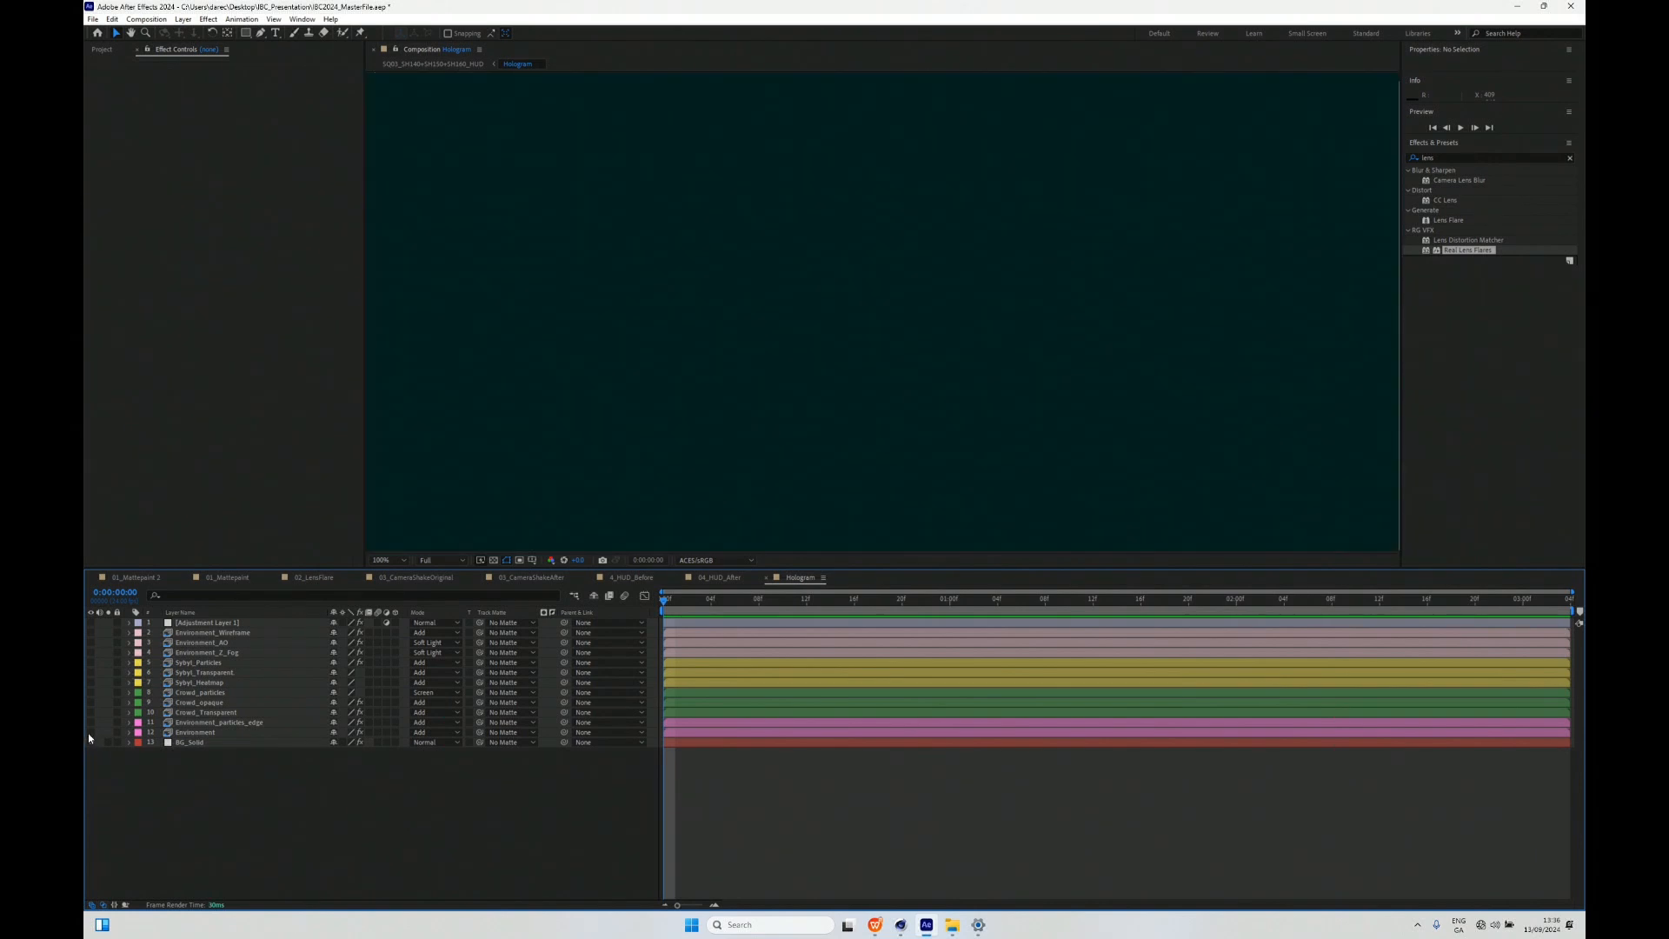
{"action": "left_click", "coordinate": [91, 731]}
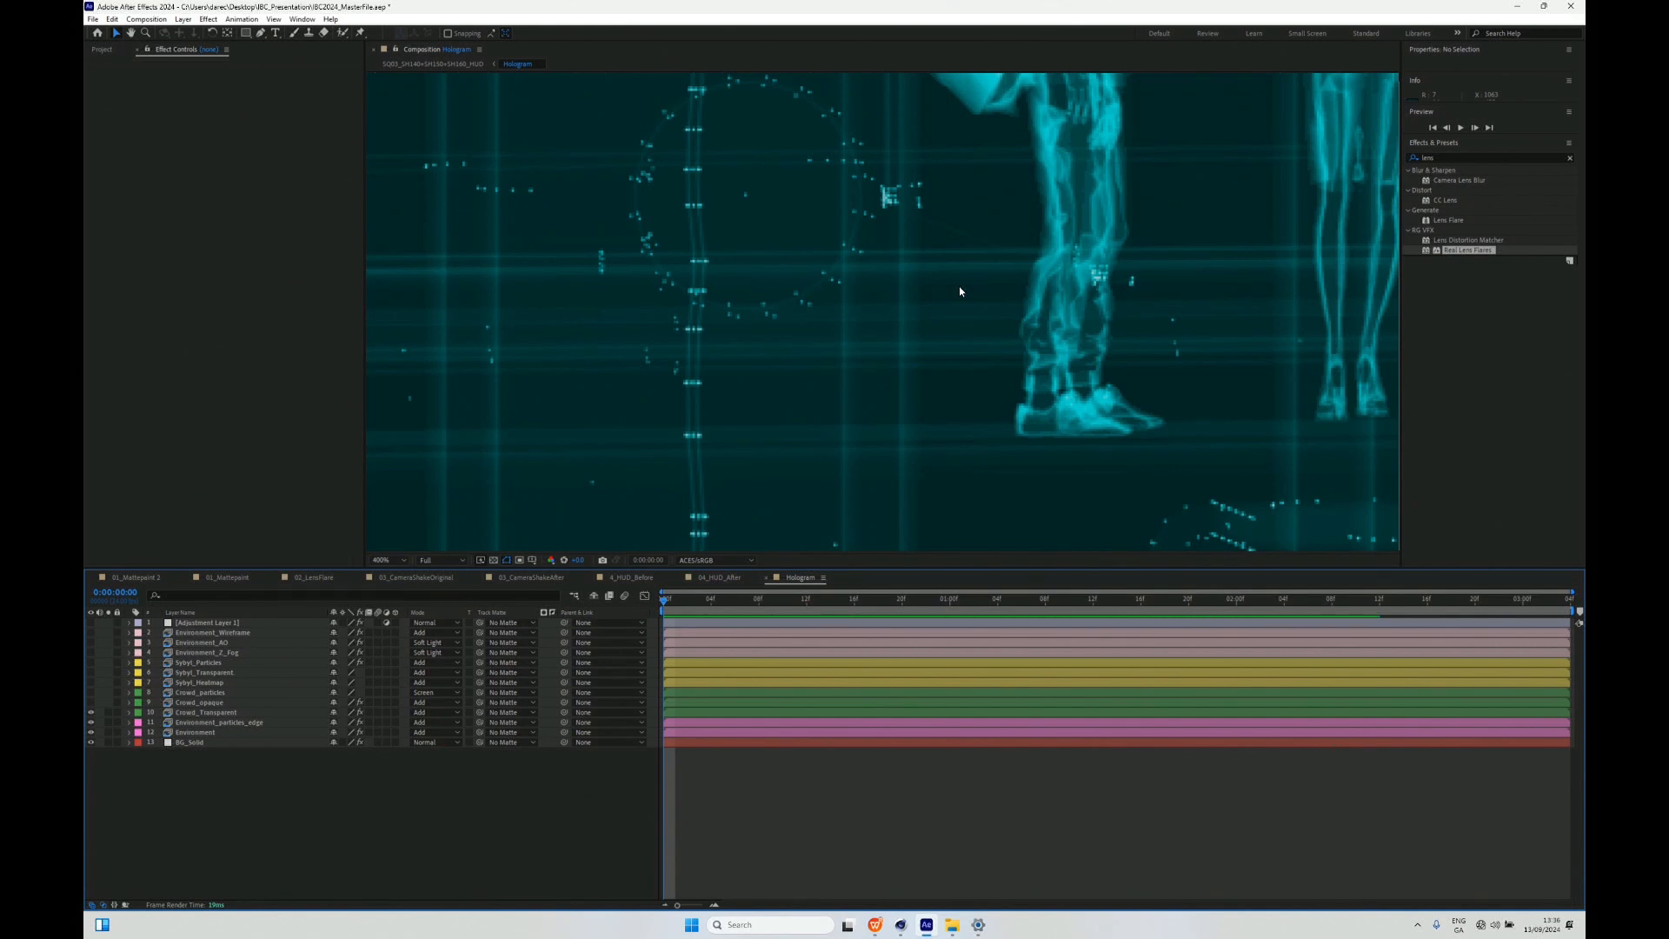
- Show the Crowd_opaque layer and examine its effect on the standing figures in the Hologram composition
{"action": "left_click", "coordinate": [90, 706]}
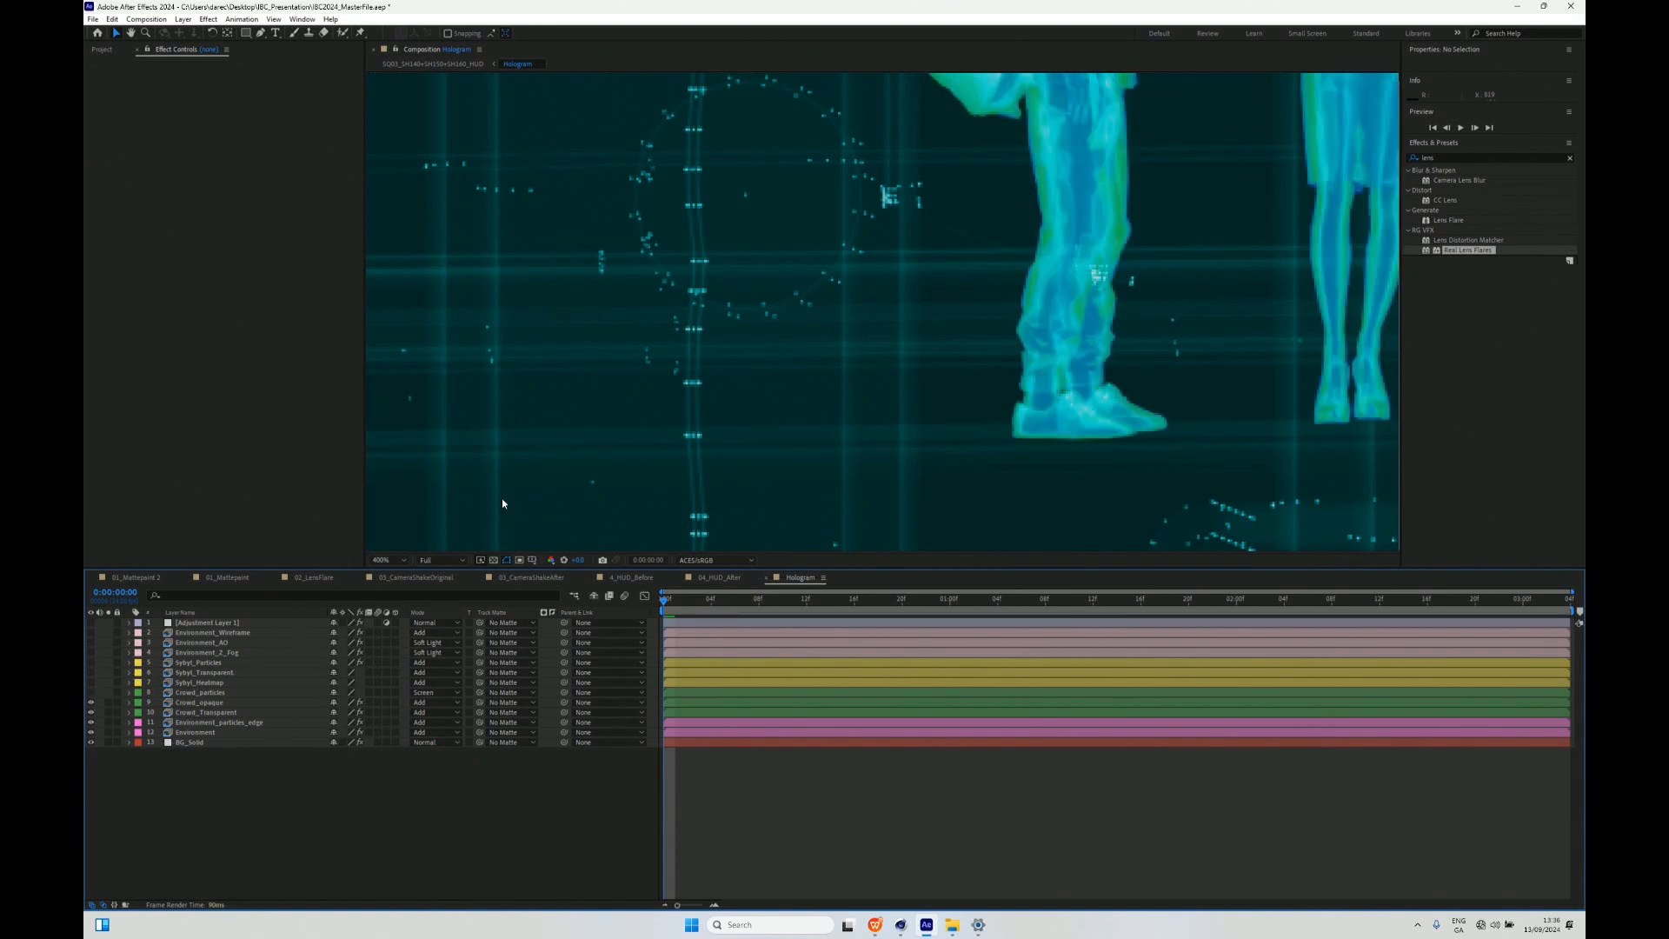
{"action": "scroll", "coordinate": [502, 503], "scroll_direction": "down", "scroll_amount": 2}
{"action": "scroll", "coordinate": [867, 259], "scroll_direction": "up", "scroll_amount": 2}
{"action": "scroll", "coordinate": [741, 312], "scroll_direction": "down", "scroll_amount": 1}
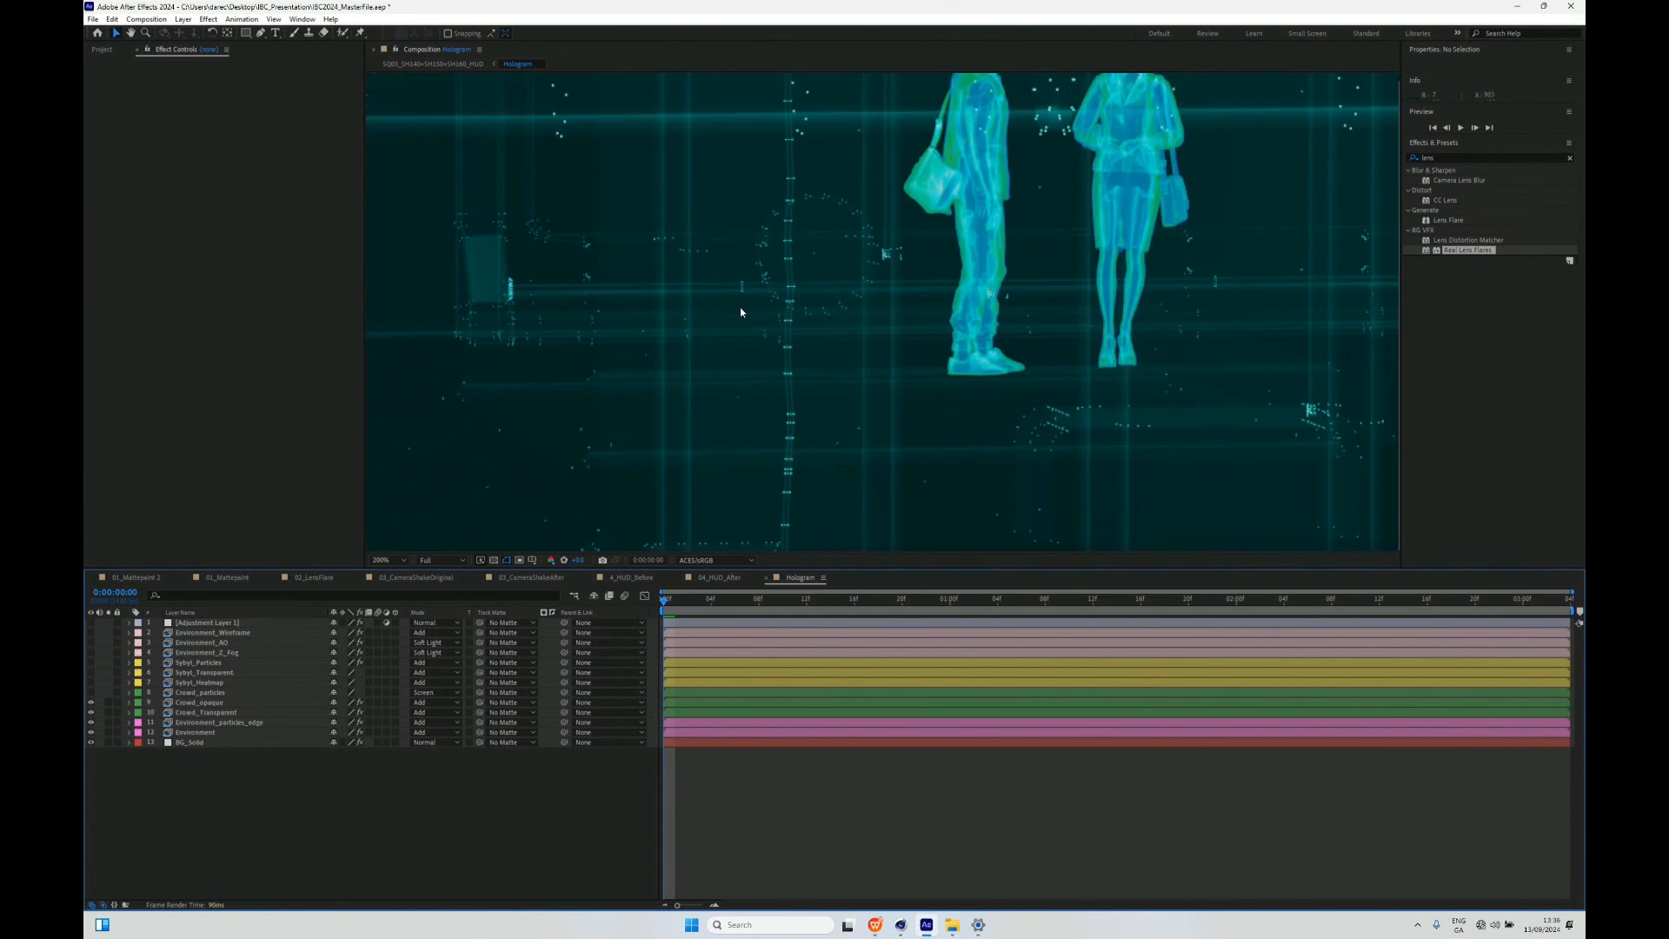
{"action": "left_click_drag", "start_coordinate": [711, 294], "coordinate": [1187, 325]}
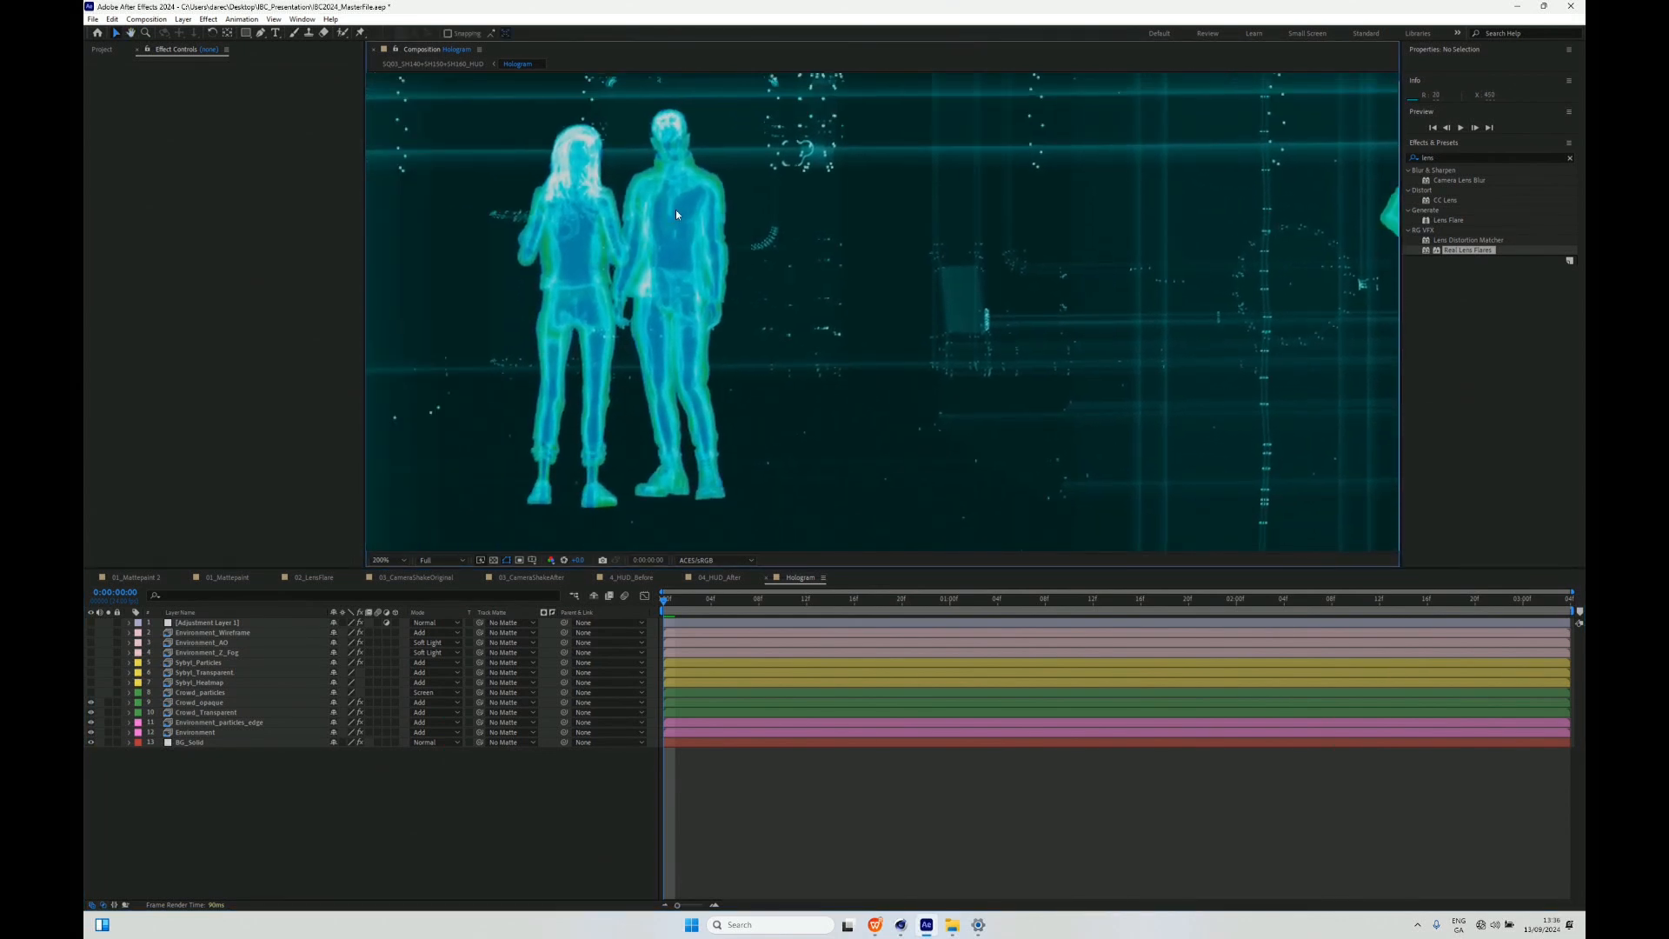
{"action": "scroll", "coordinate": [565, 212], "scroll_direction": "up", "scroll_amount": 1}
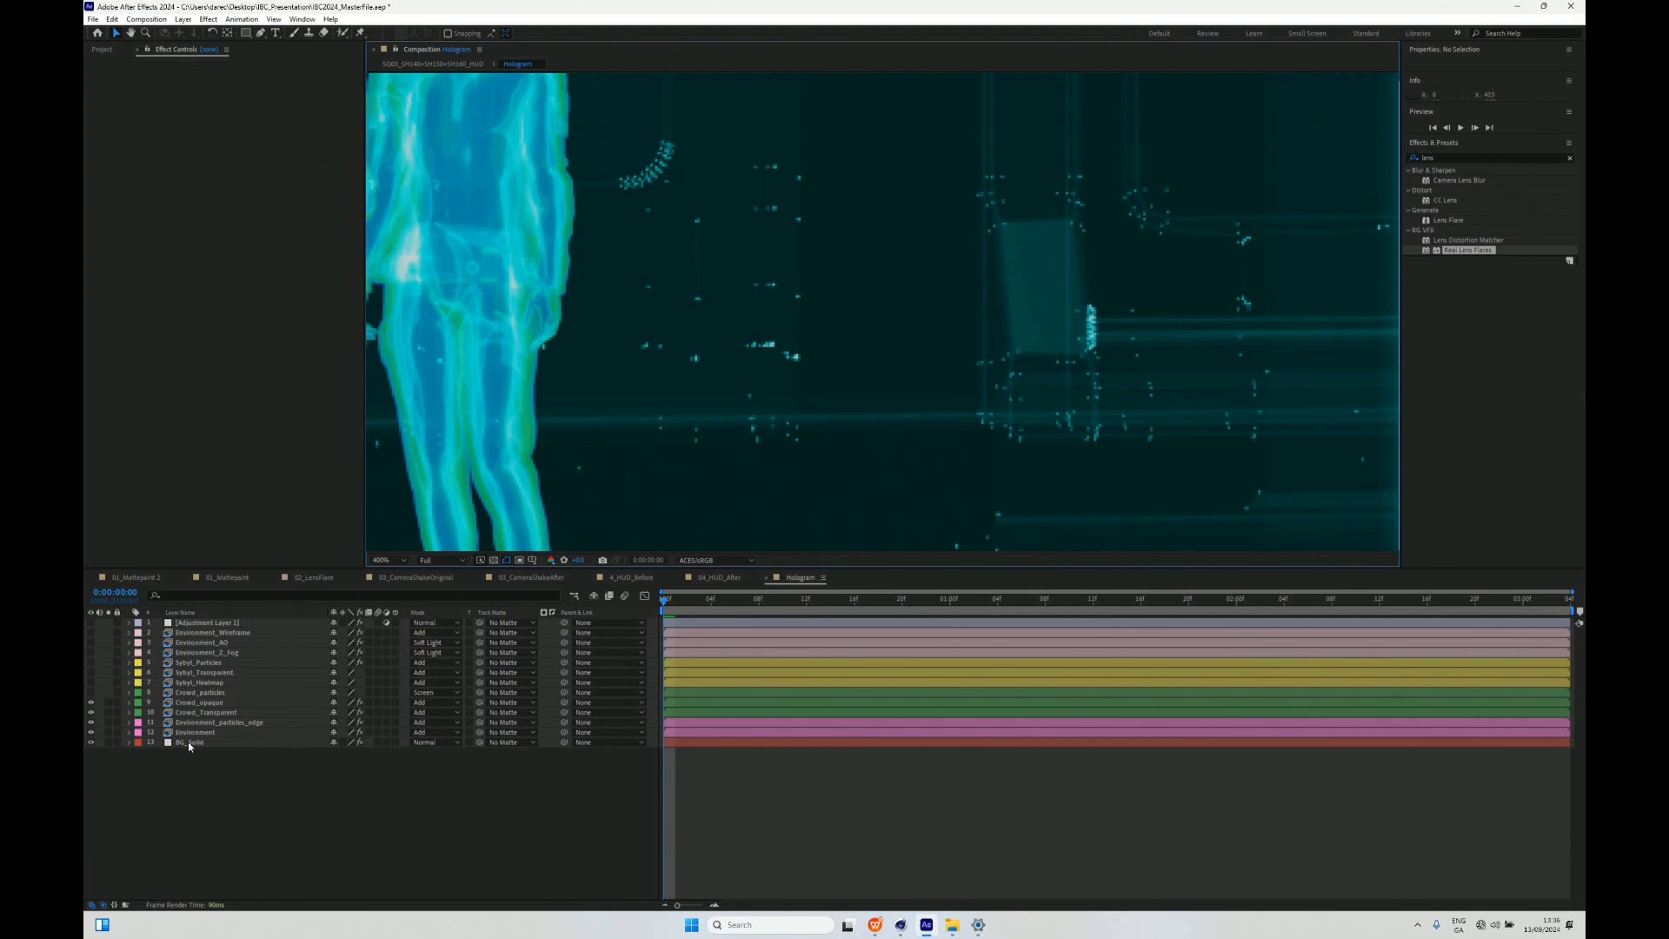
- Show the Crowd_particles layer and examine the particle detail on the standing couple
{"action": "left_click", "coordinate": [90, 697]}
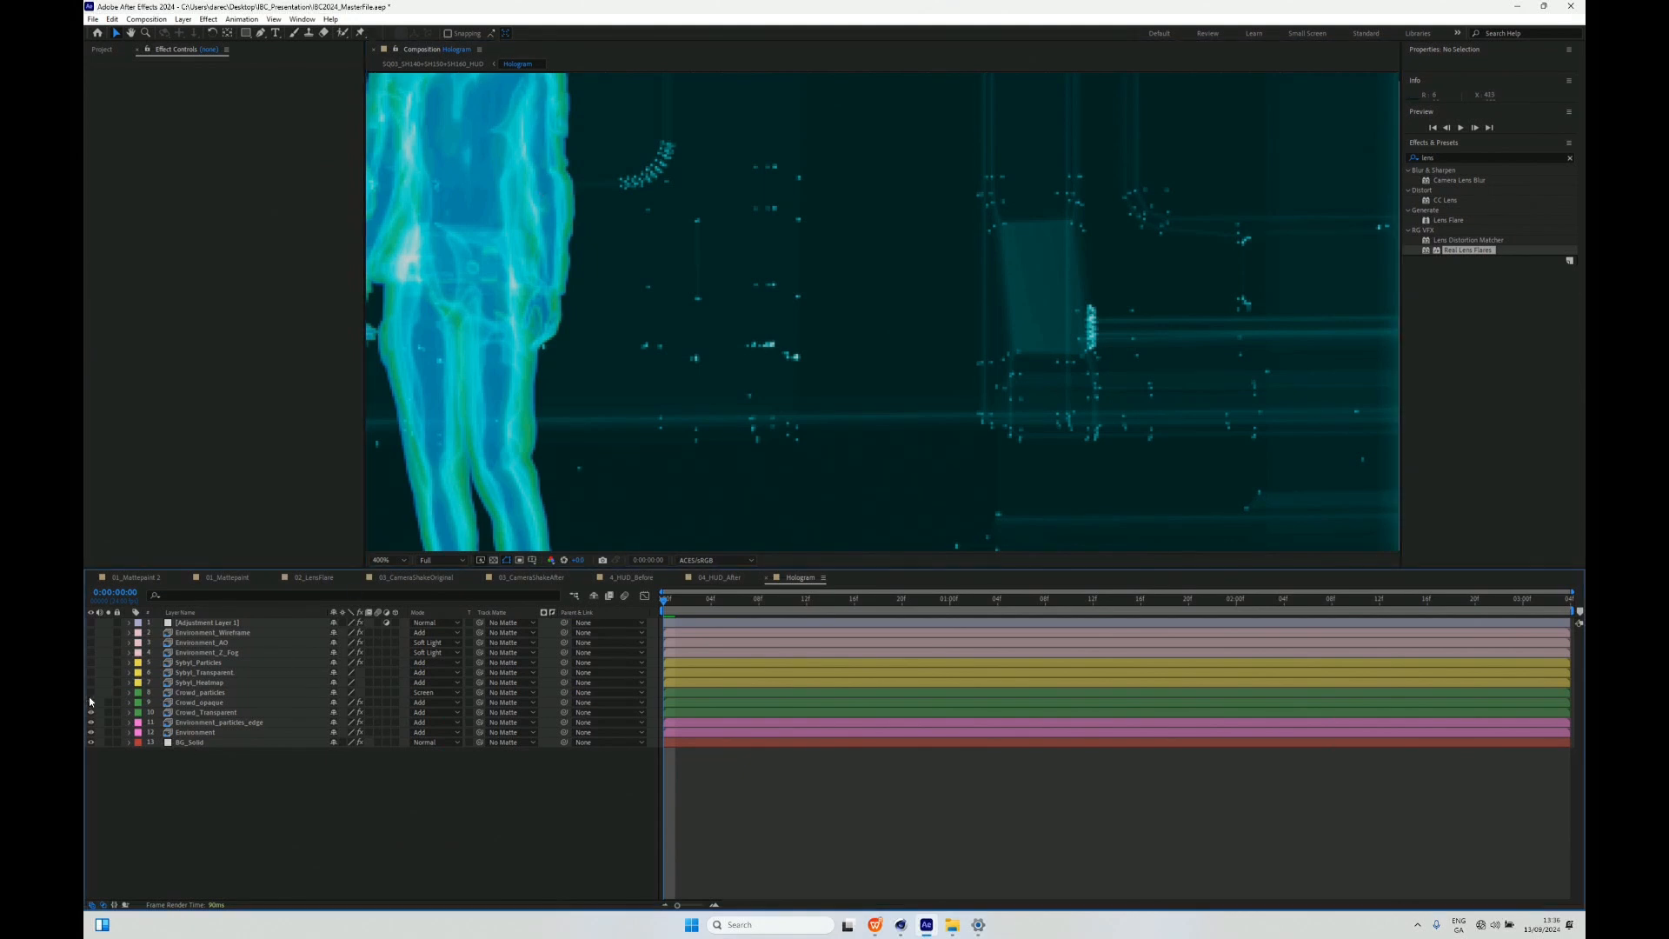
{"action": "left_click", "coordinate": [90, 708]}
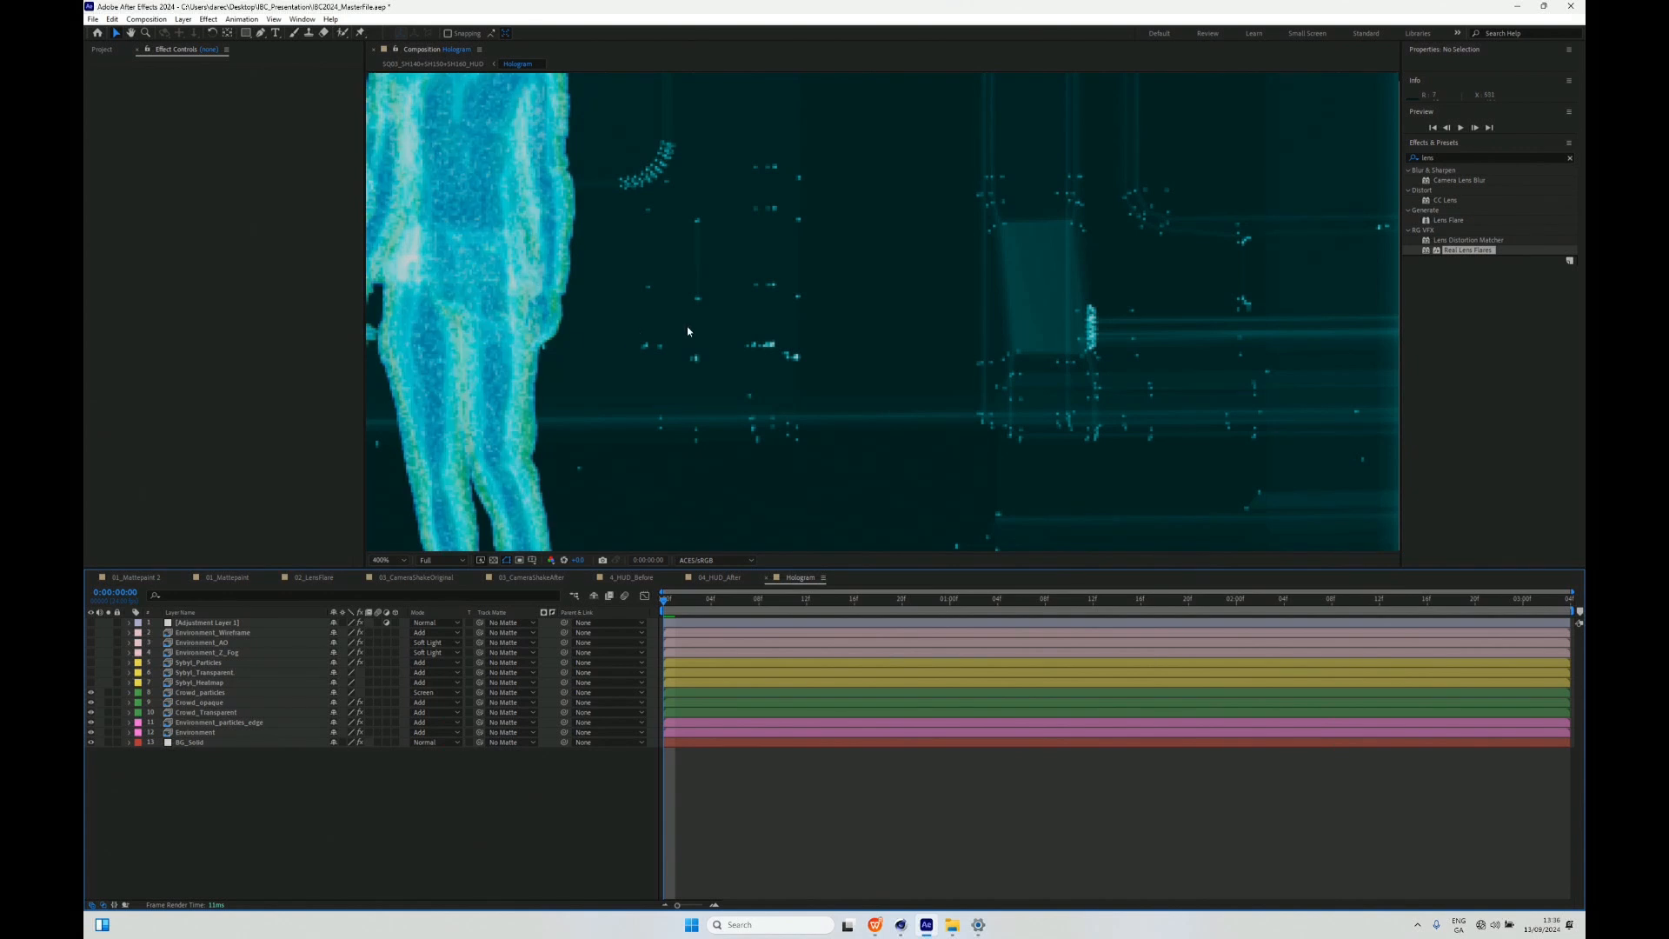
{"action": "left_click_drag", "start_coordinate": [630, 233], "coordinate": [994, 315]}
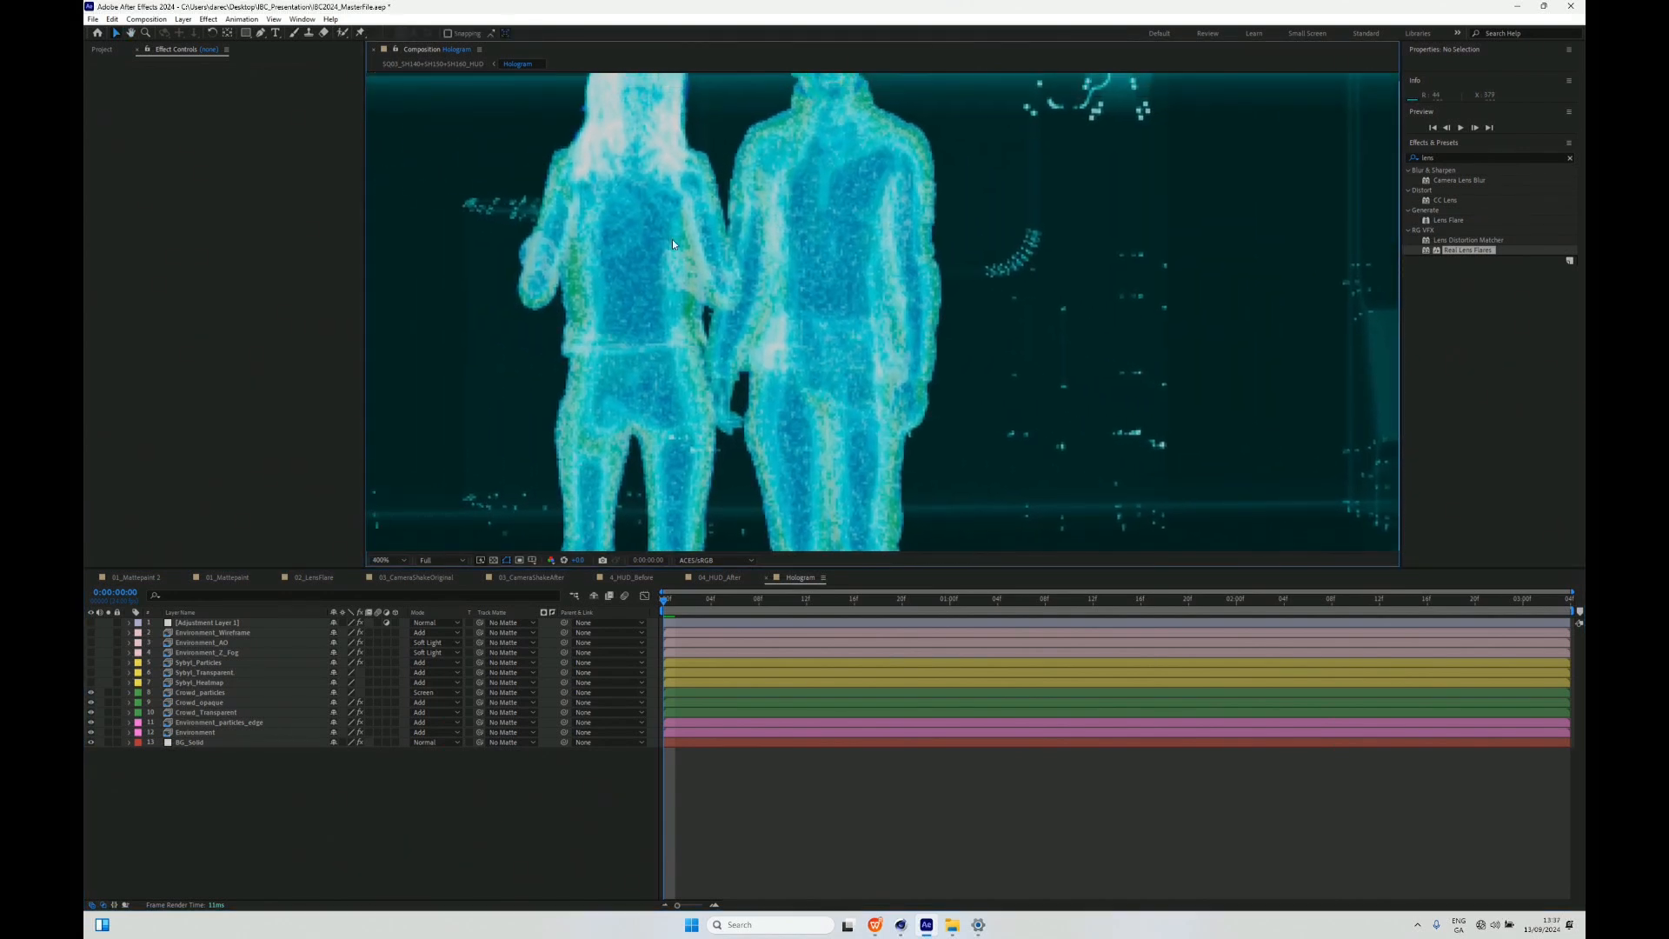
- Frame several groups of standing figures in the Hologram composition and check the Crowd_particles layer's effect on them
{"action": "key", "text": "slash"}
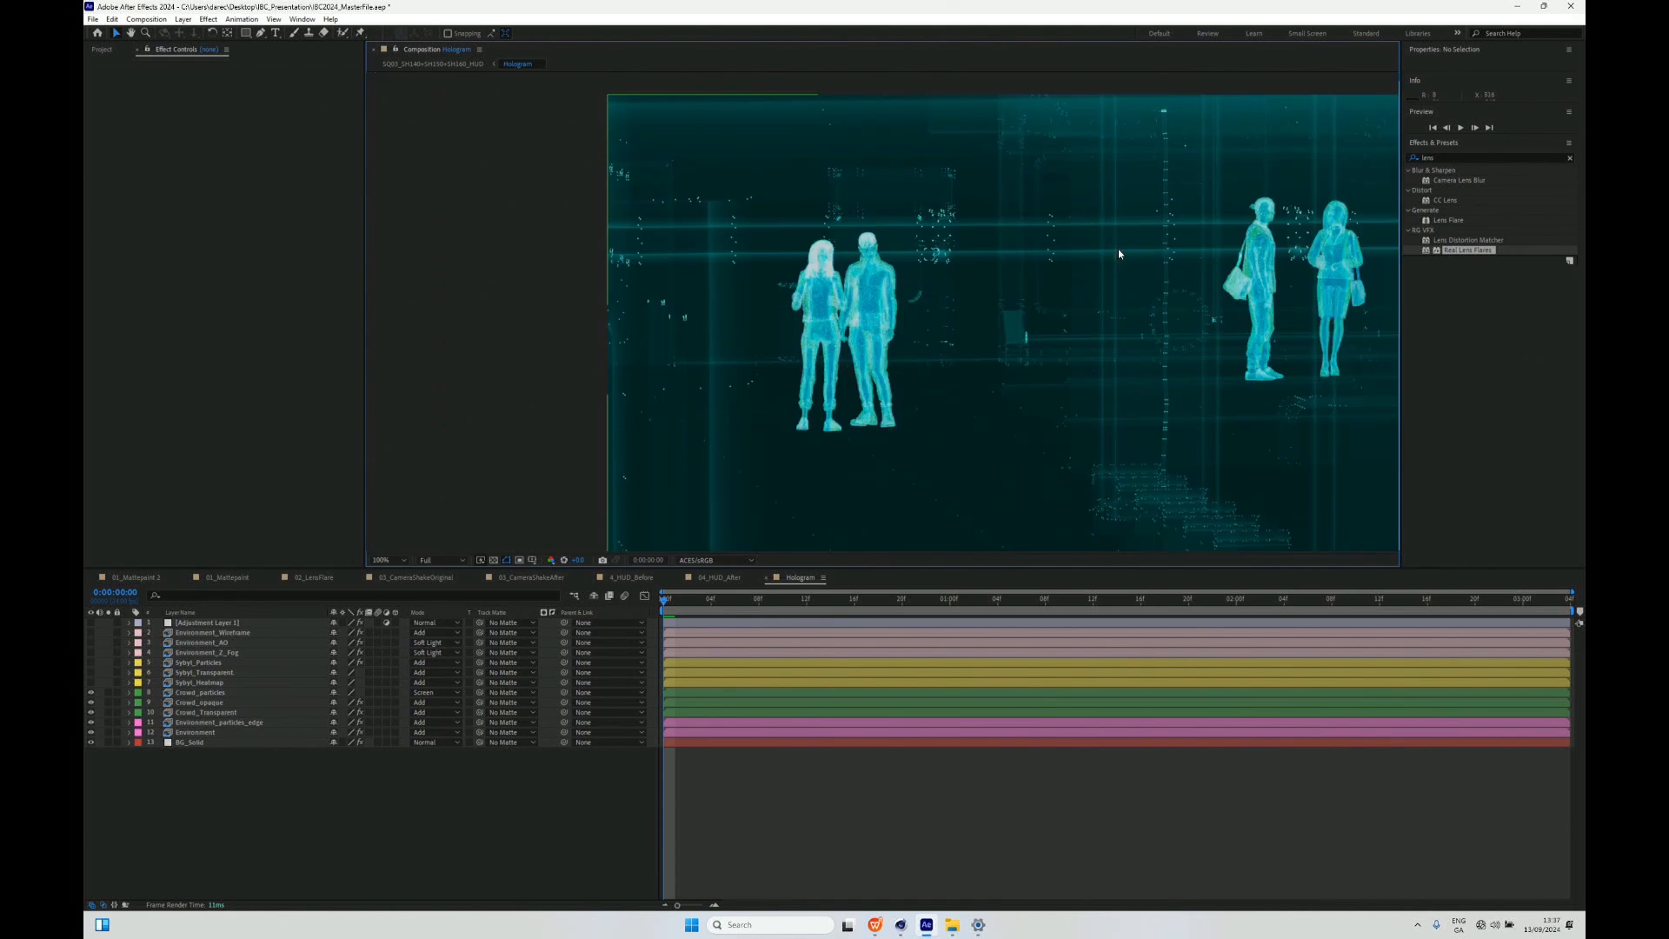
{"action": "left_click_drag", "start_coordinate": [1077, 284], "coordinate": [806, 250]}
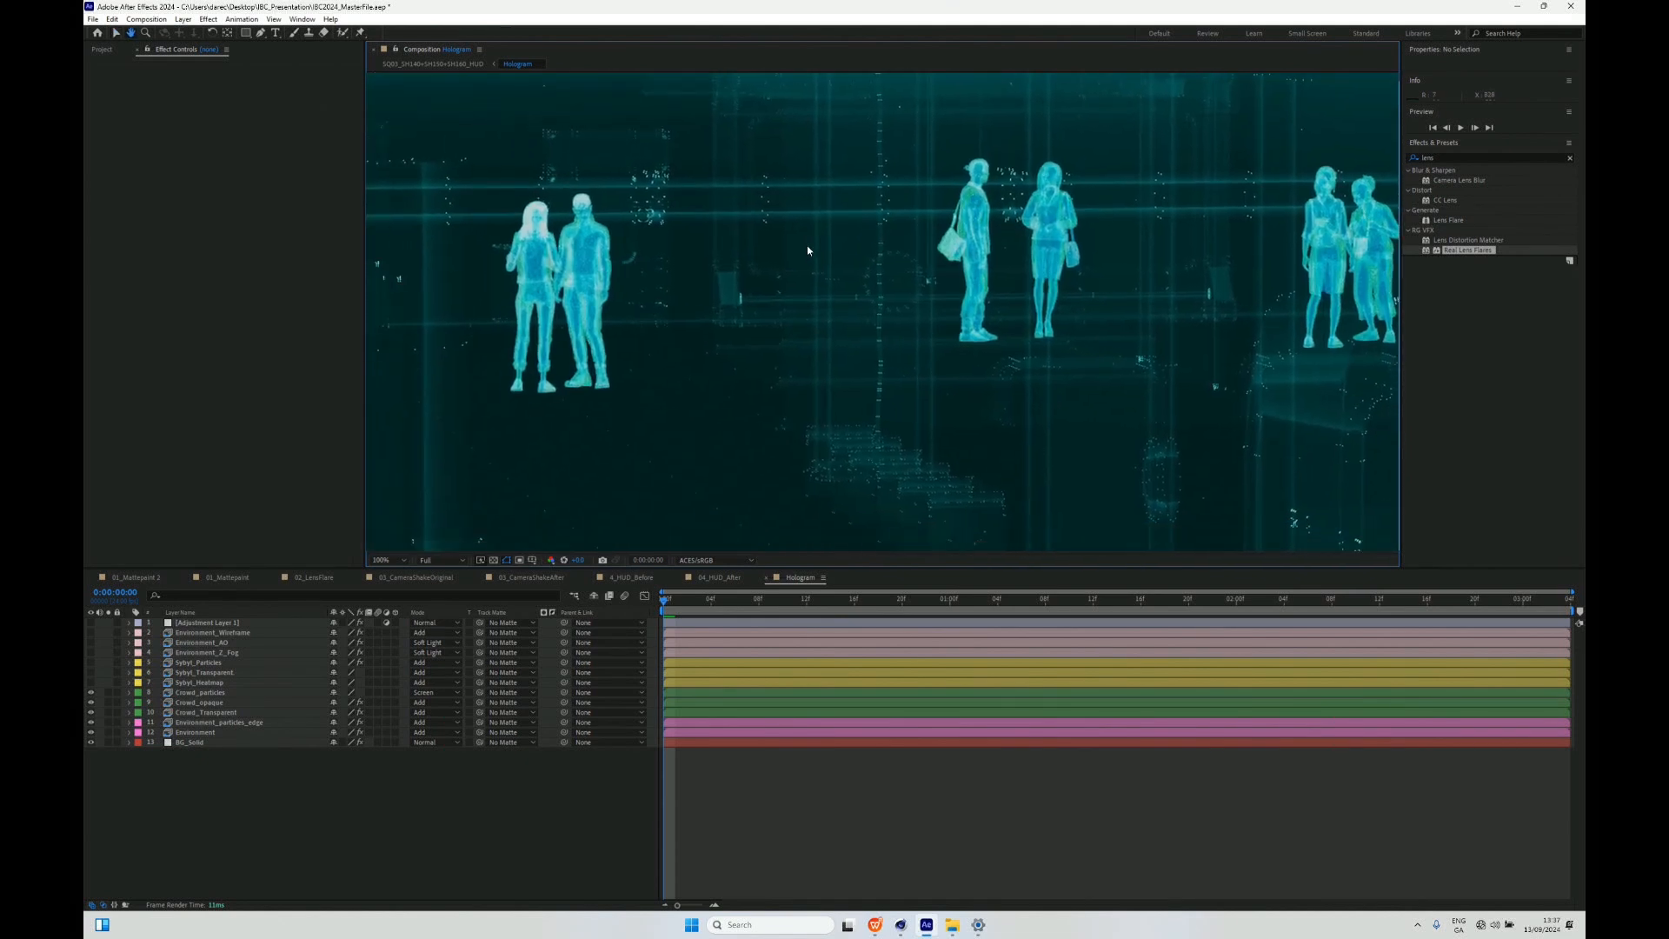
{"action": "key", "text": "comma"}
{"action": "key", "text": "period"}
{"action": "left_click", "coordinate": [91, 689]}
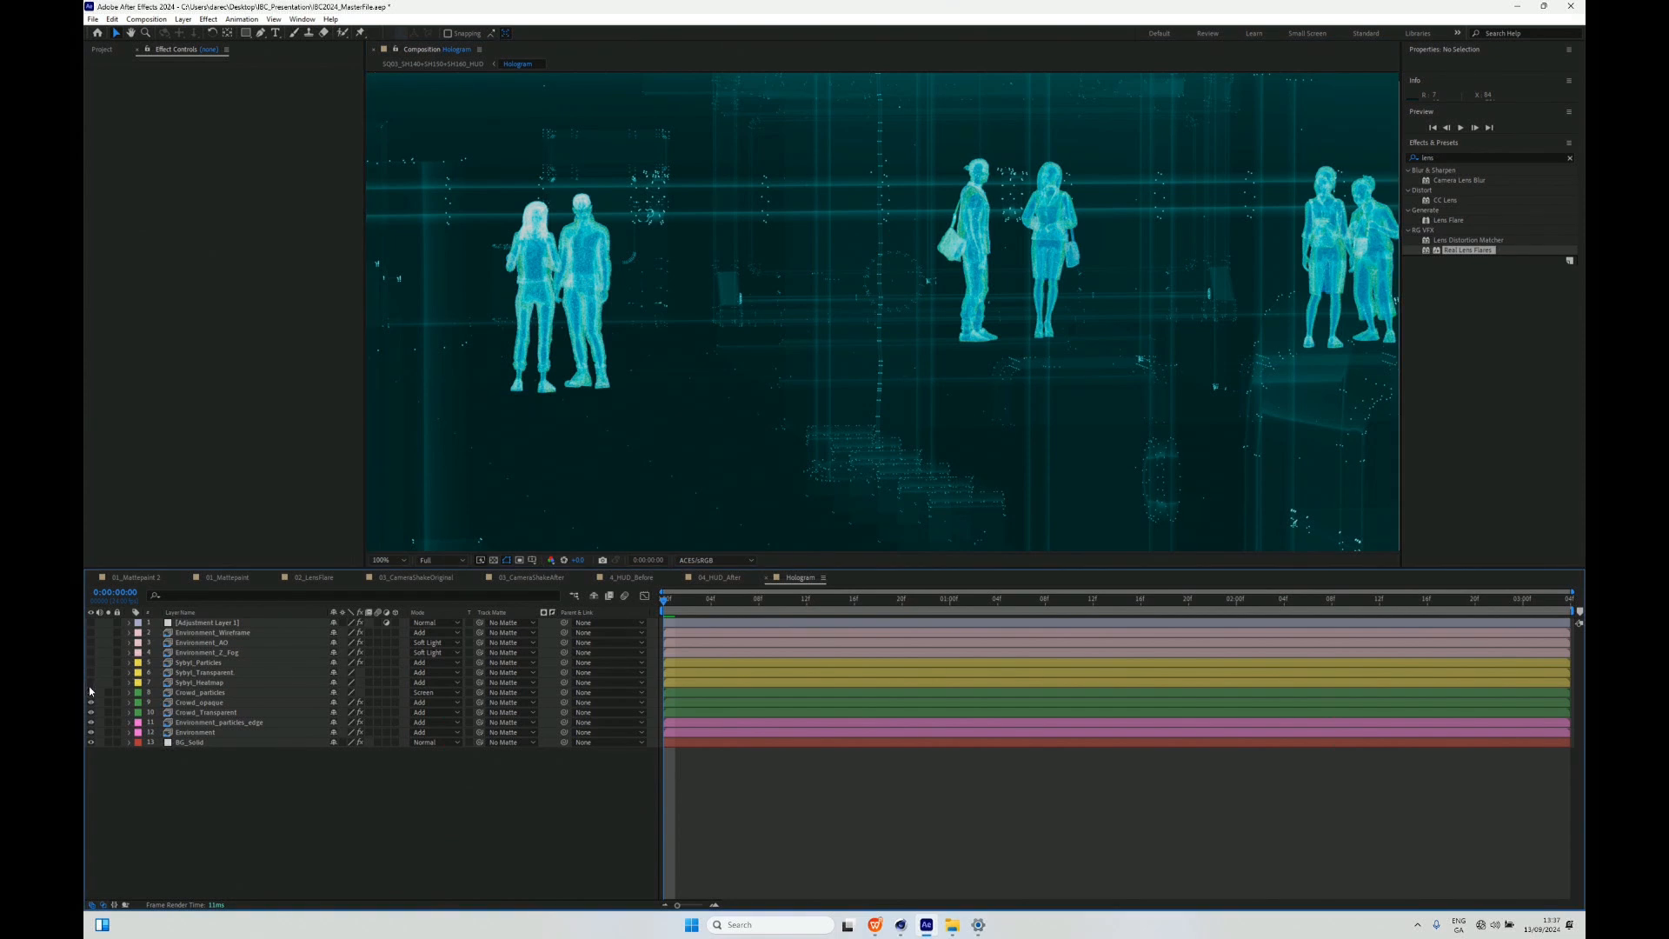
- Show the Sybyl_Heatmap, Sybyl_Transparent and Sybyl_Particles layers and examine their build-up on the running figure
{"action": "left_click", "coordinate": [90, 683]}
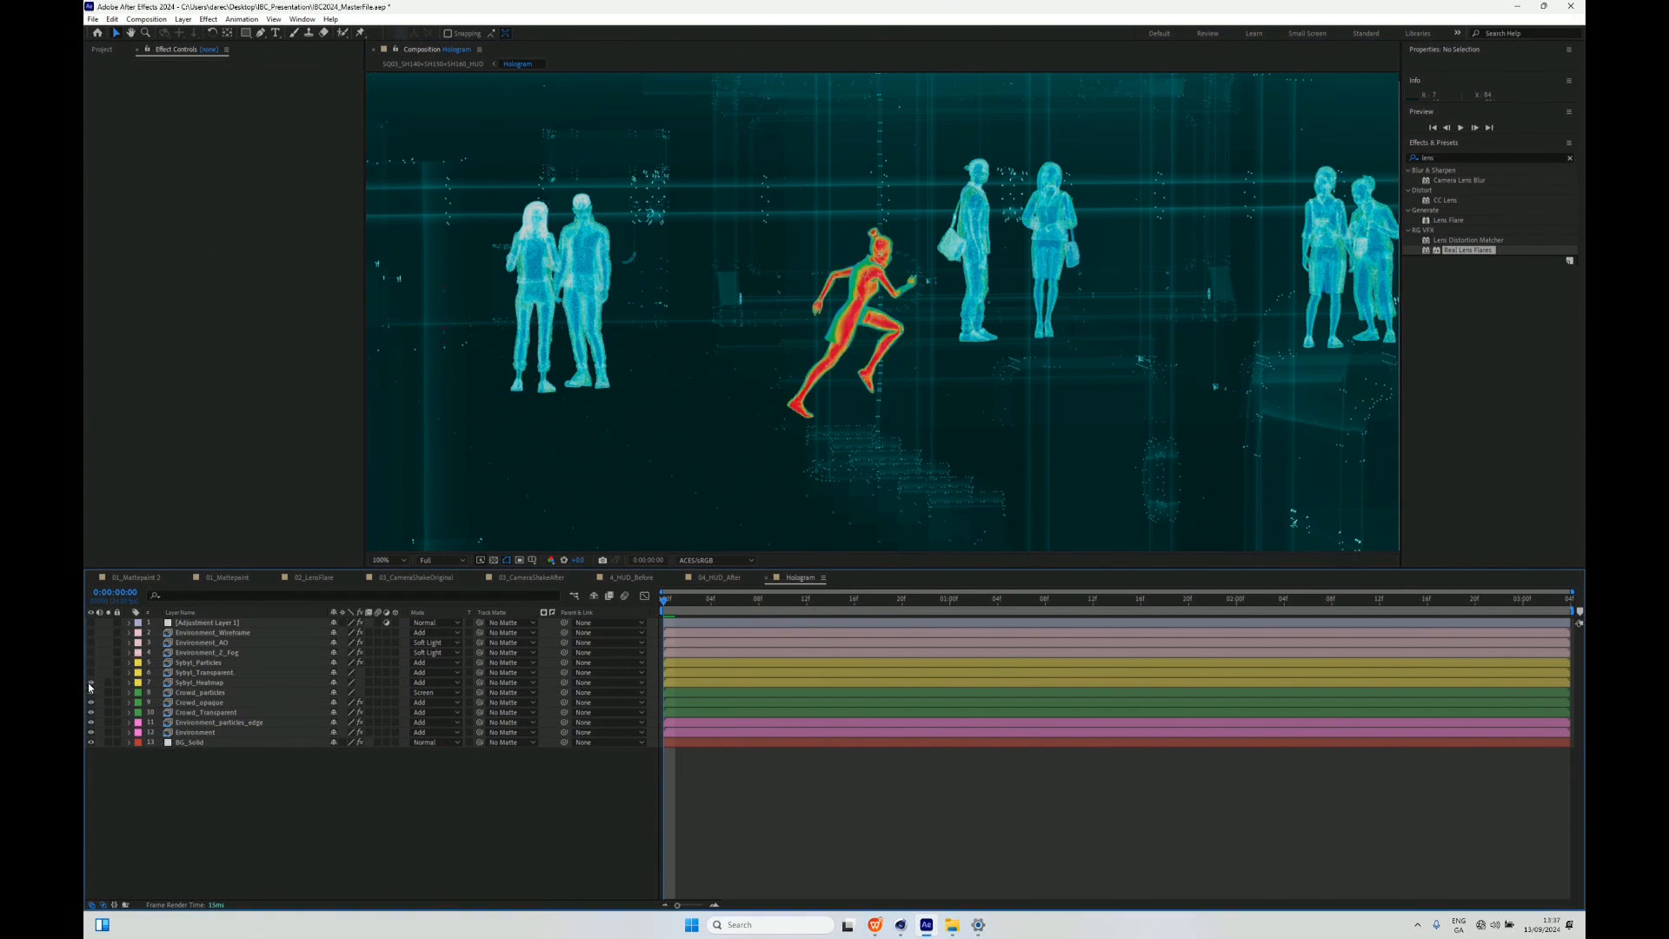
{"action": "left_click", "coordinate": [91, 673]}
{"action": "scroll", "coordinate": [831, 363], "scroll_direction": "up", "scroll_amount": 3}
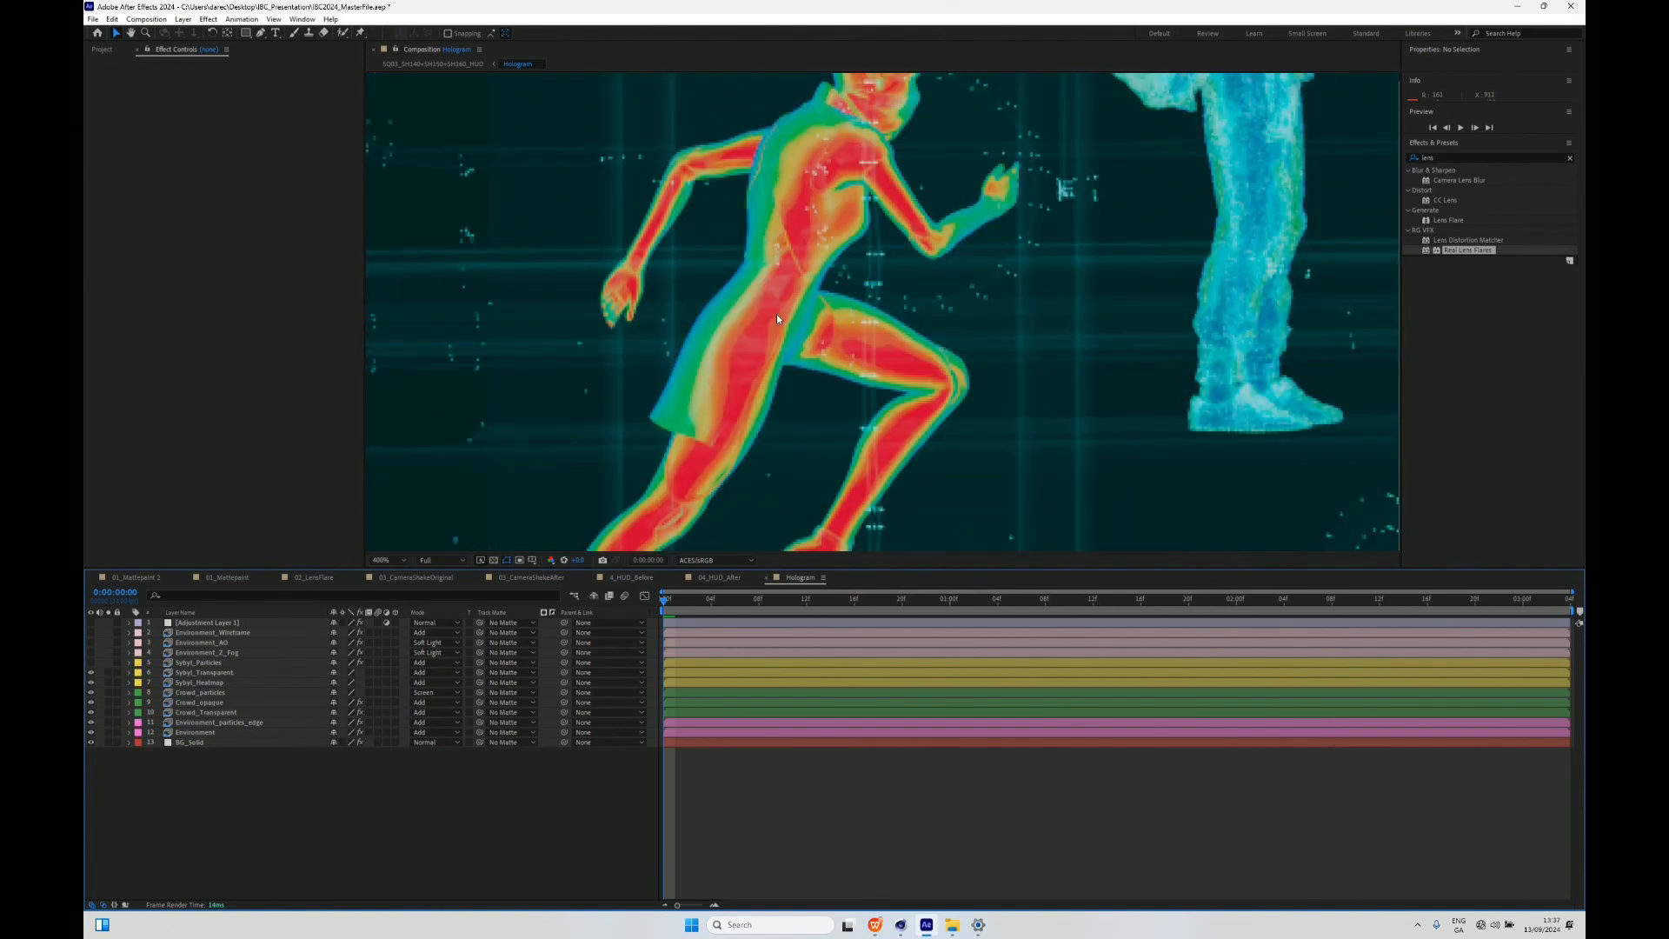
{"action": "left_click", "coordinate": [90, 663]}
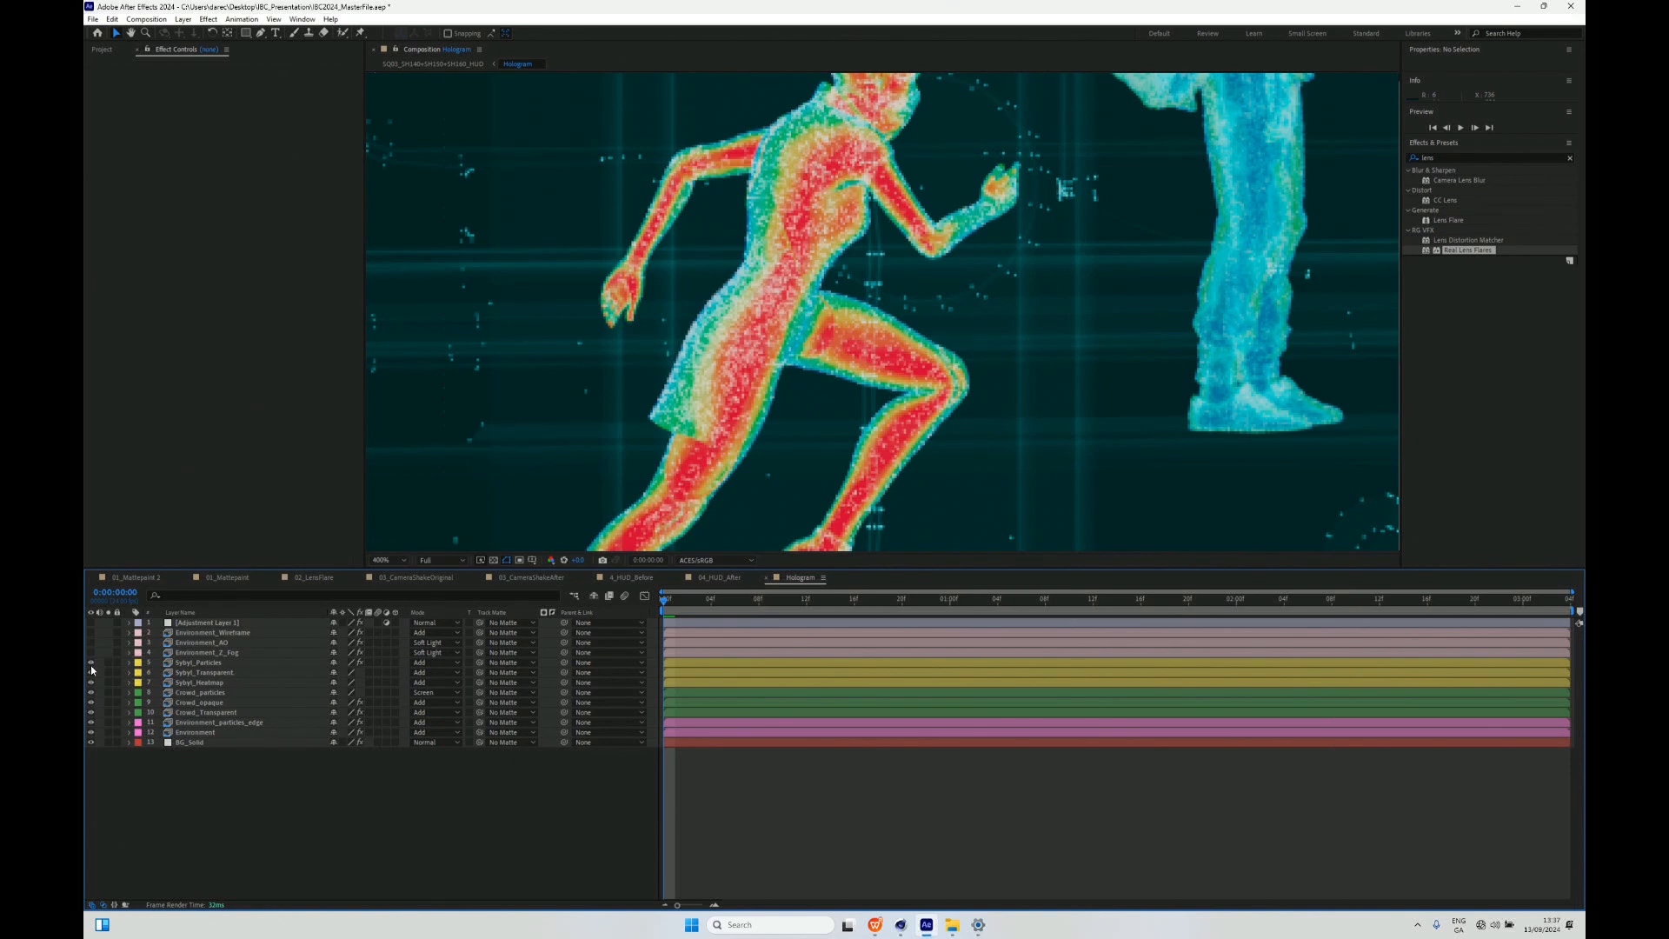
{"action": "scroll", "coordinate": [617, 441], "scroll_direction": "down", "scroll_amount": 3}
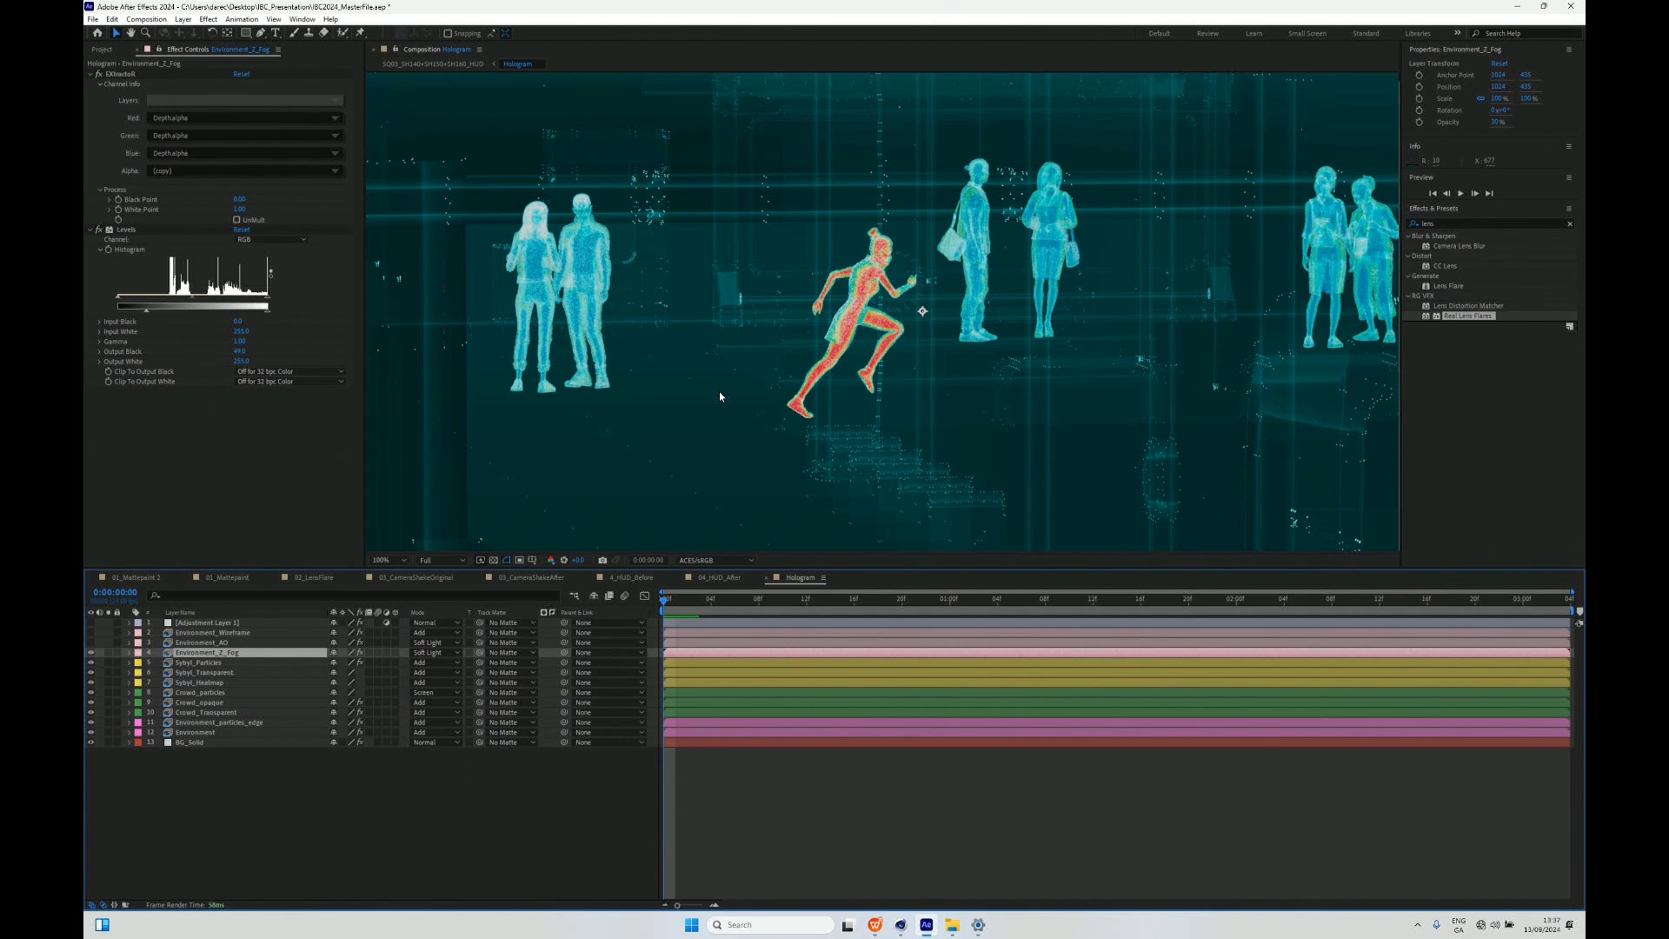
- Show the Environment_AO, Environment_Wireframe and Adjustment Layer 1 layers to complete the Hologram layer stack
{"action": "left_click", "coordinate": [90, 646]}
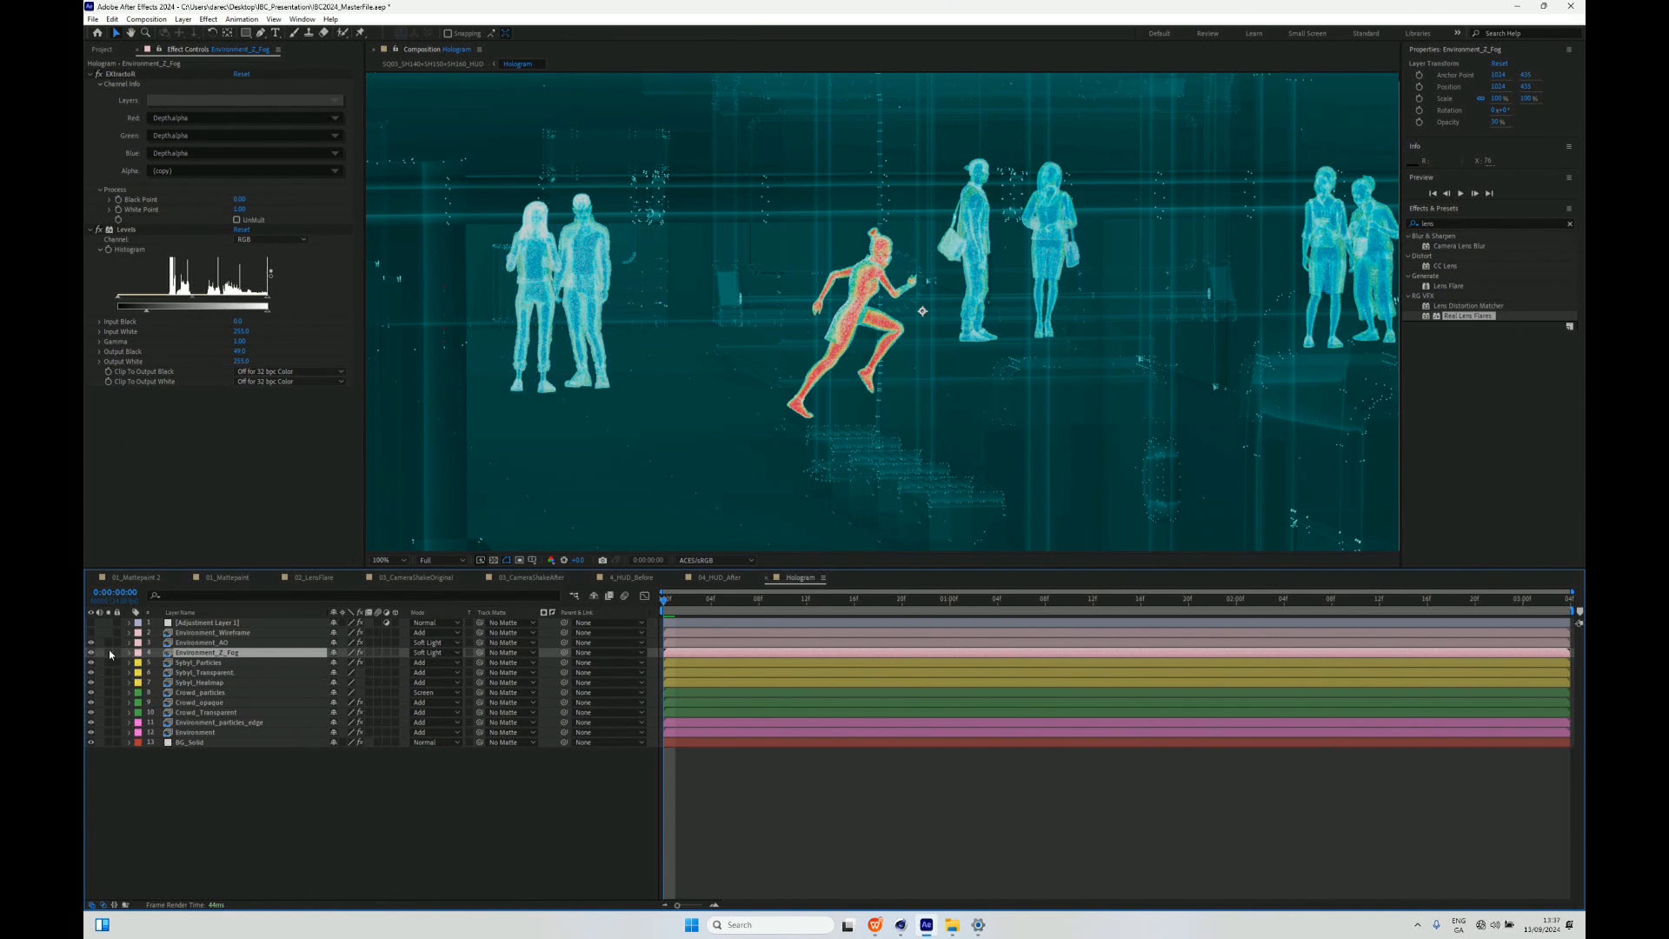
{"action": "left_click", "coordinate": [90, 630]}
{"action": "left_click", "coordinate": [91, 624]}
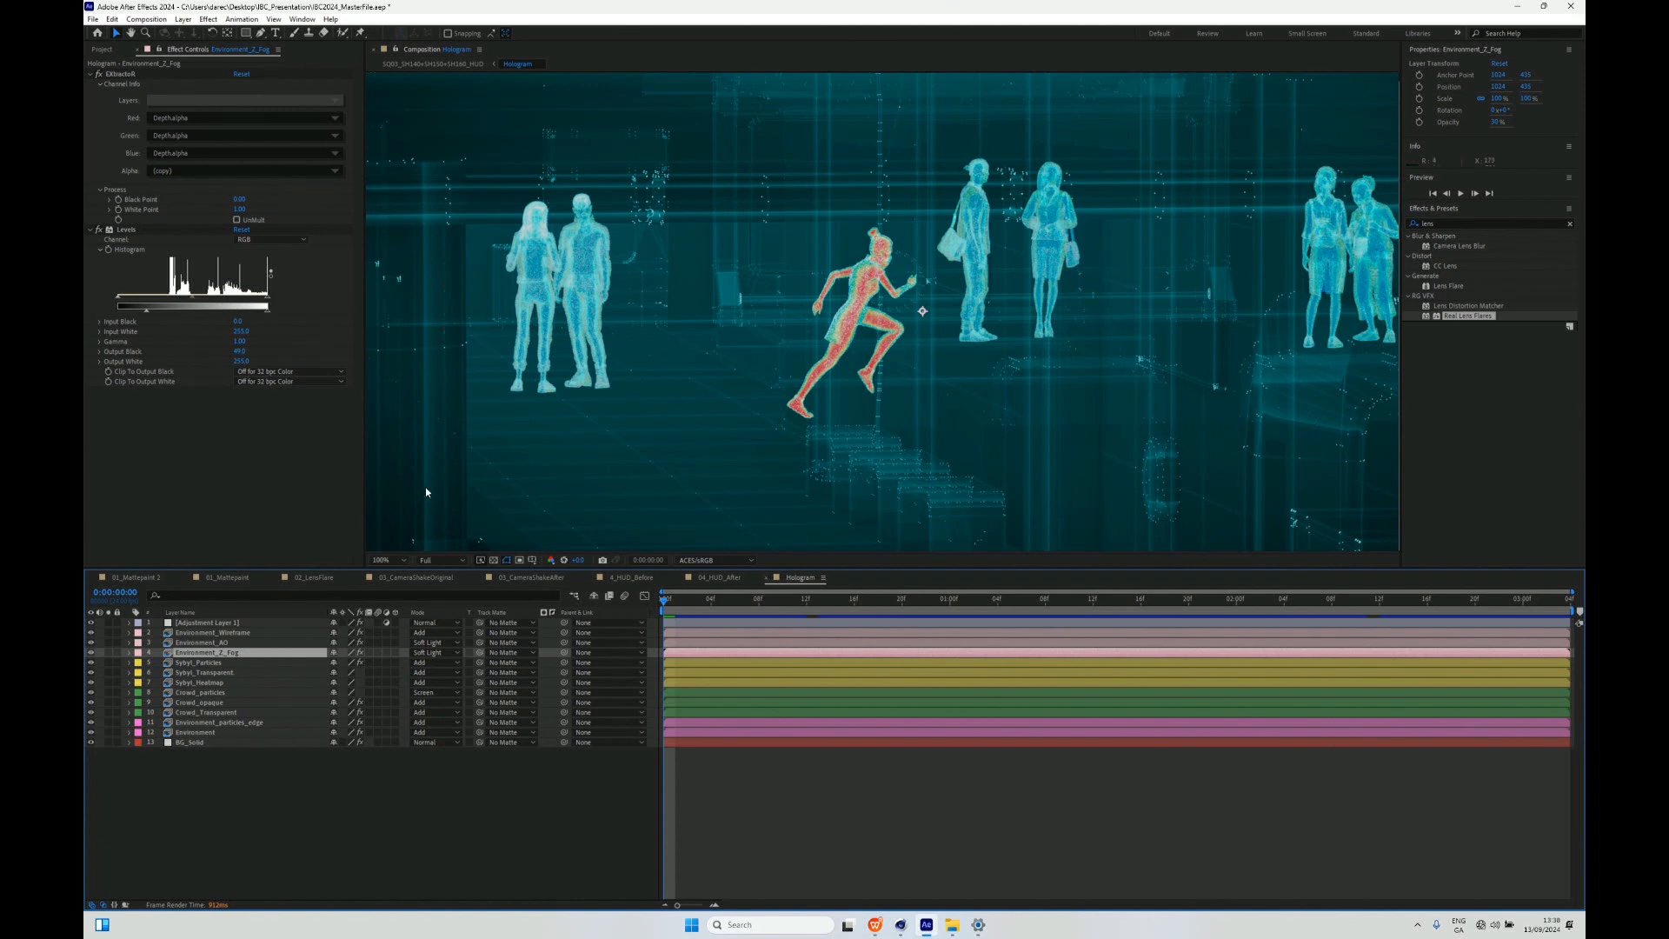
- Play back the Hologram composition with all layers visible and stop the preview as the runner passes the crowd
{"action": "key", "text": "comma"}
{"action": "key", "text": "period"}
{"action": "key", "text": "space"}
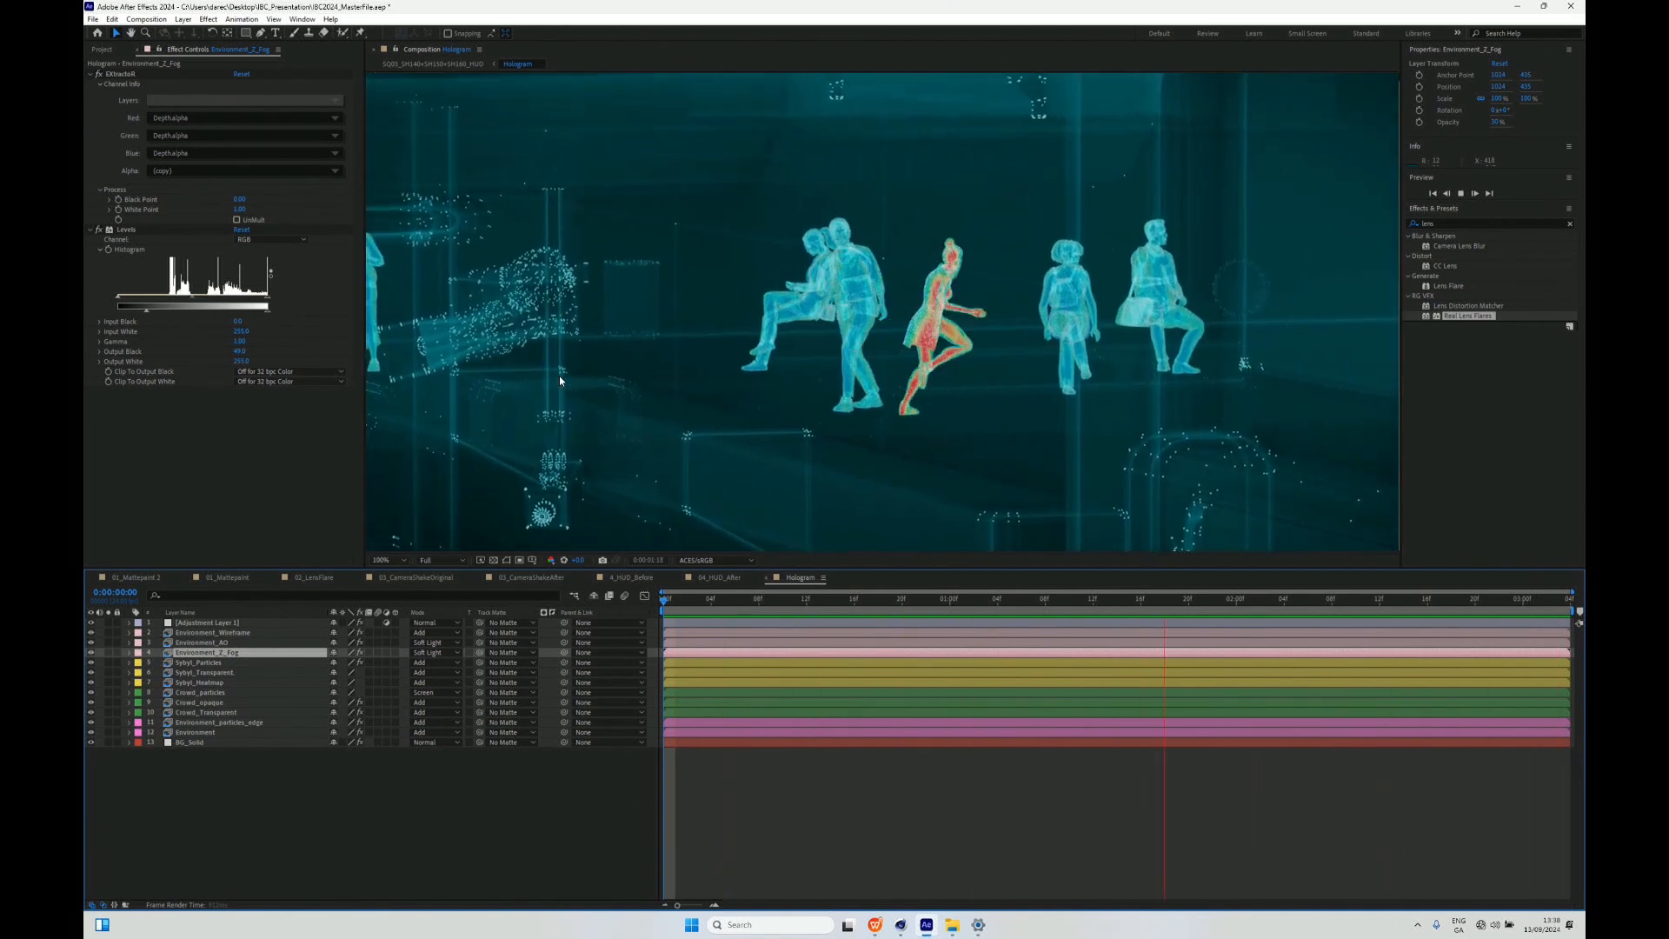
{"action": "key", "text": "space"}
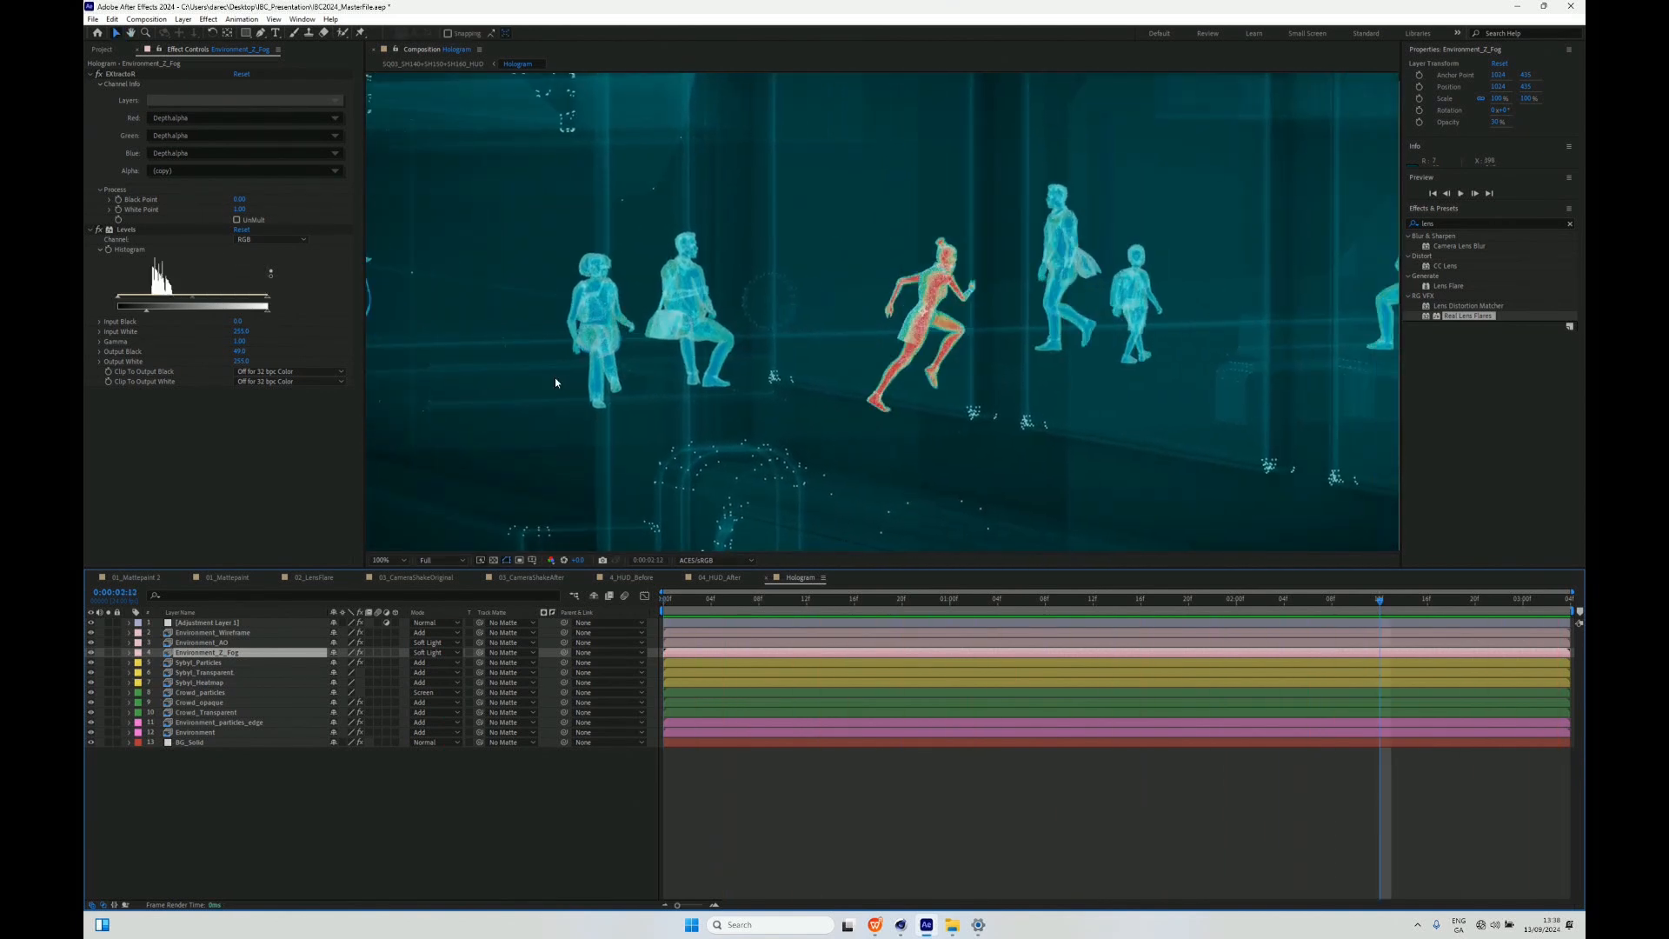